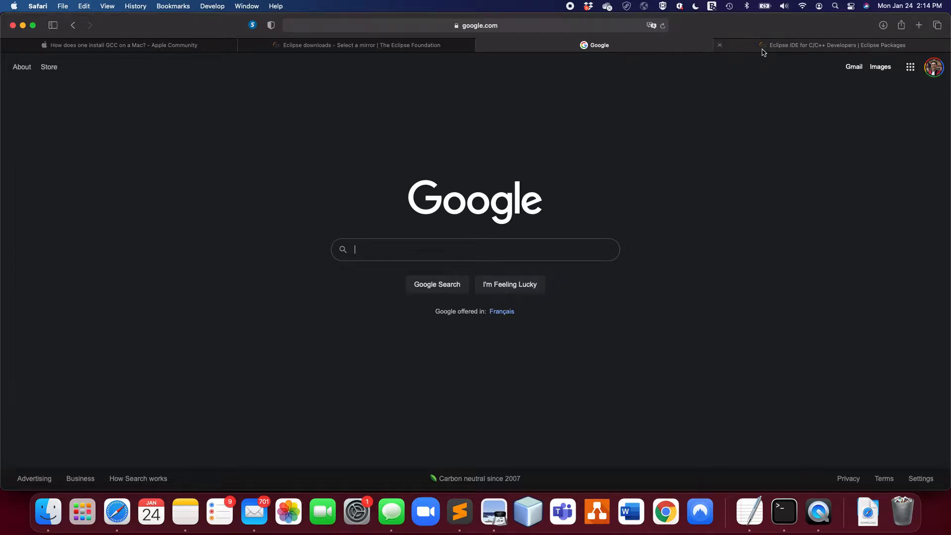
# - Search Google for "eclipse cpp 2021" using the suggested earlier search
pyautogui.click(424, 255)
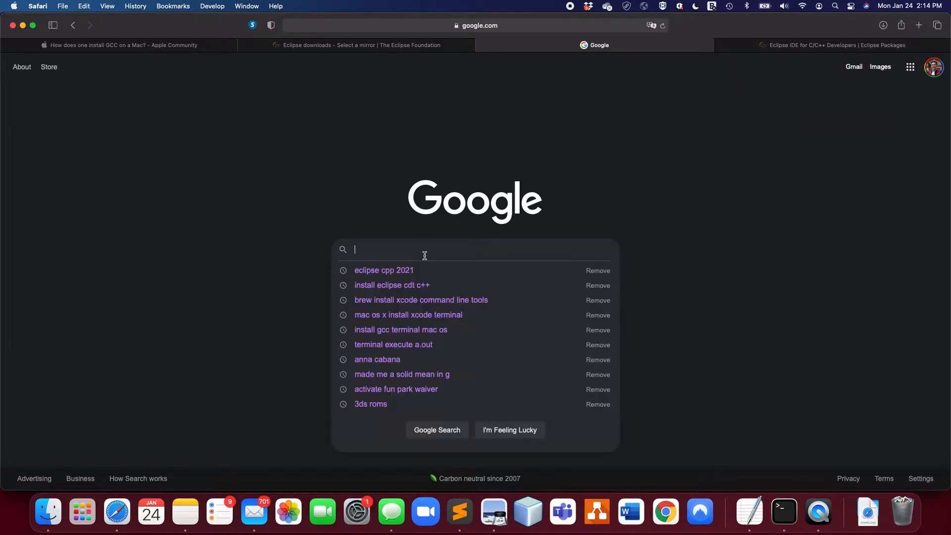
pyautogui.click(425, 271)
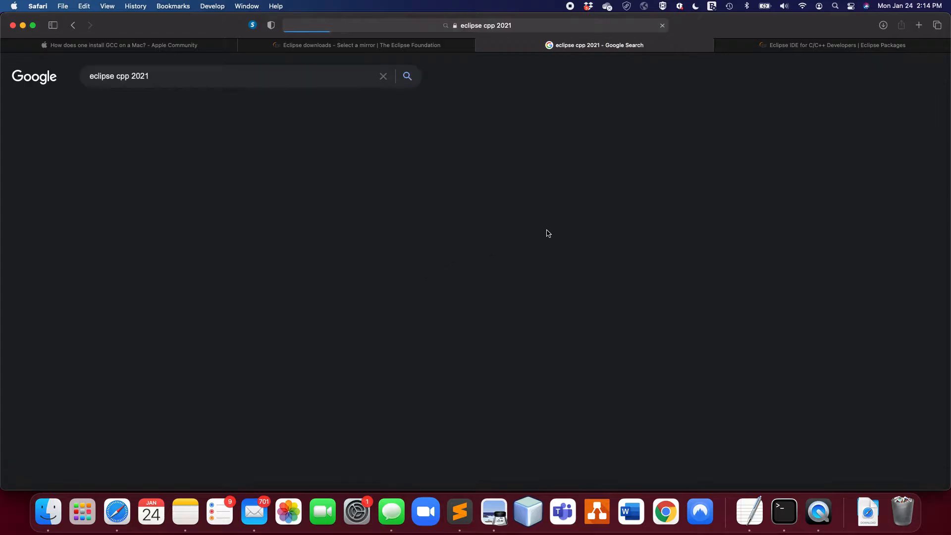
pyautogui.click(184, 77)
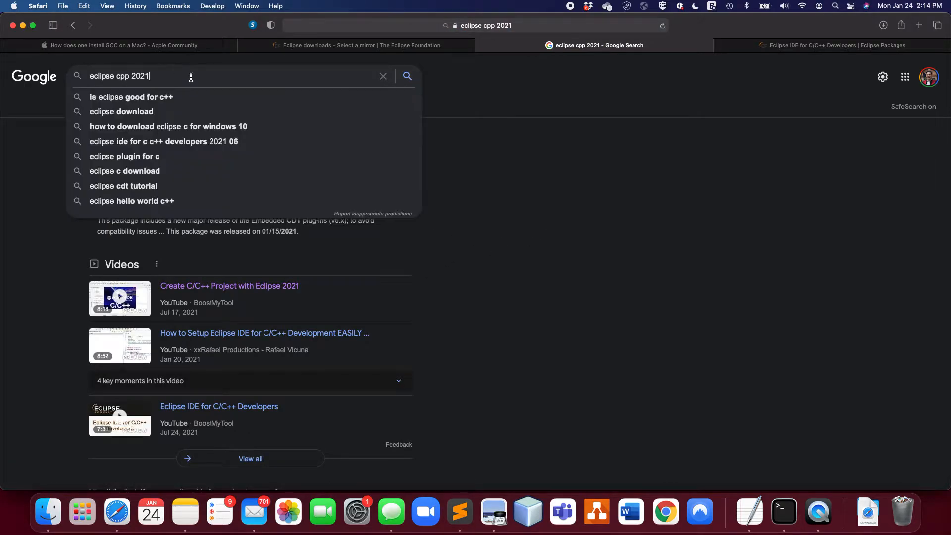
pyautogui.click(491, 110)
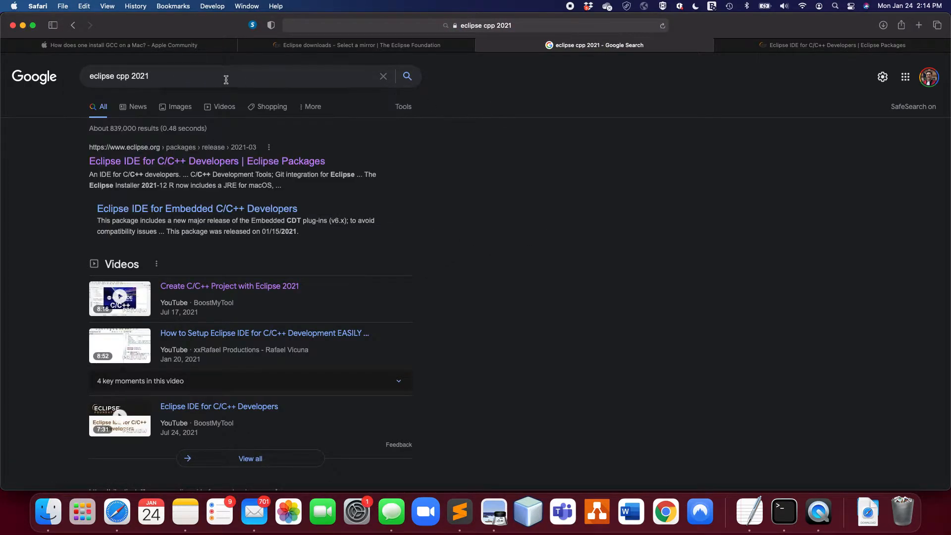
# - Change the Google search to "eclipse ide C++" and open the Eclipse IDE for C/C++ Developers result on eclipse.org
pyautogui.moveTo(119, 77); pyautogui.dragTo(191, 75)
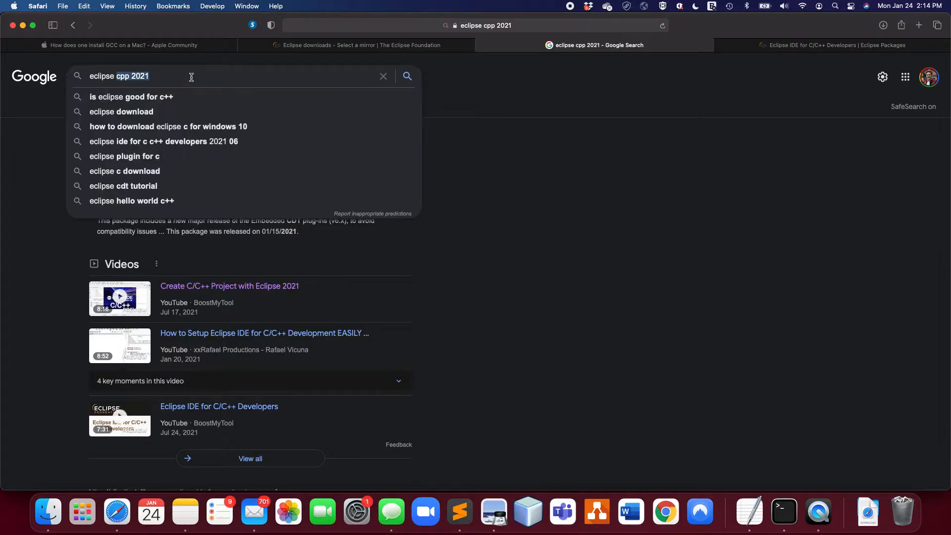
pyautogui.write('ide C++')
pyautogui.press('Return')
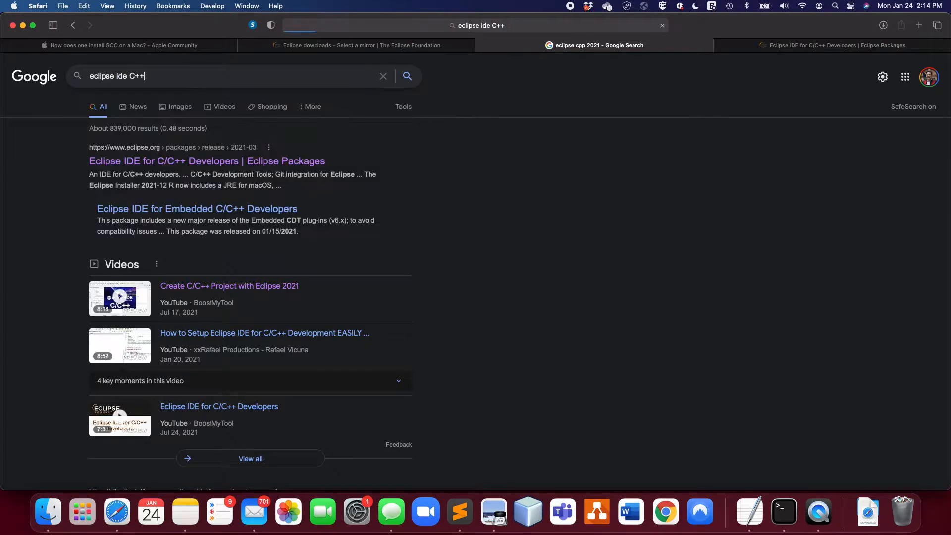
pyautogui.scroll(-5, 211, 128)
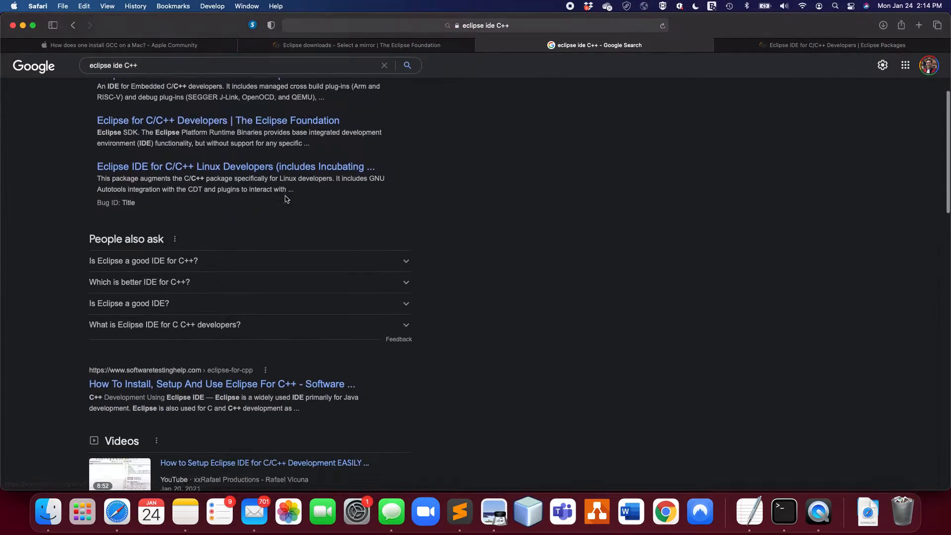
pyautogui.scroll(5, 212, 149)
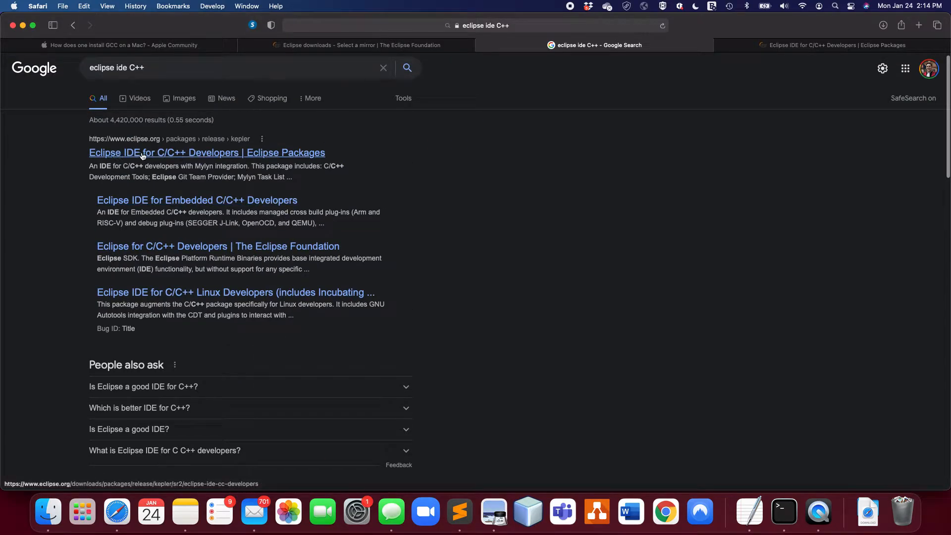
pyautogui.click(200, 157)
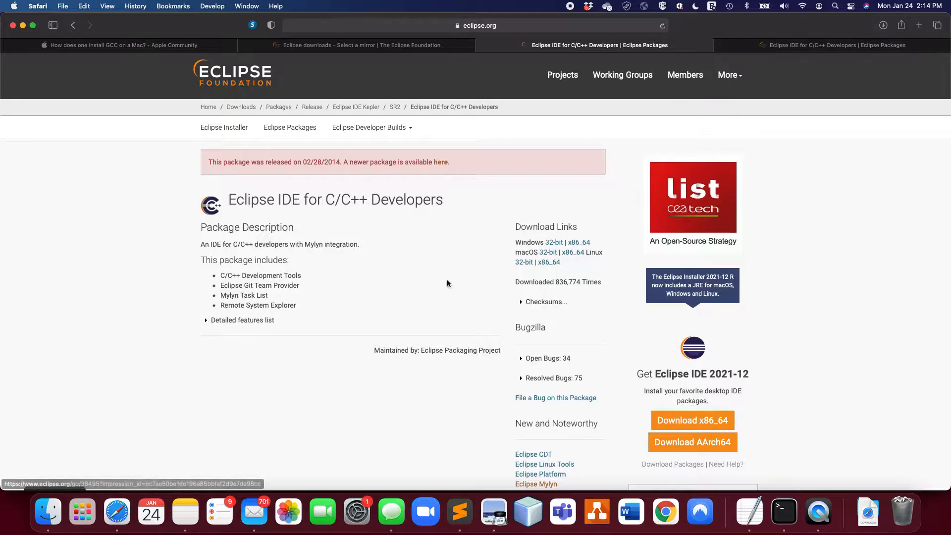
# - Follow the link to the newer package from the notice on the outdated Eclipse IDE for C/C++ Developers page
pyautogui.scroll(-5, 490, 250)
pyautogui.scroll(5, 490, 254)
pyautogui.scroll(-7, 490, 253)
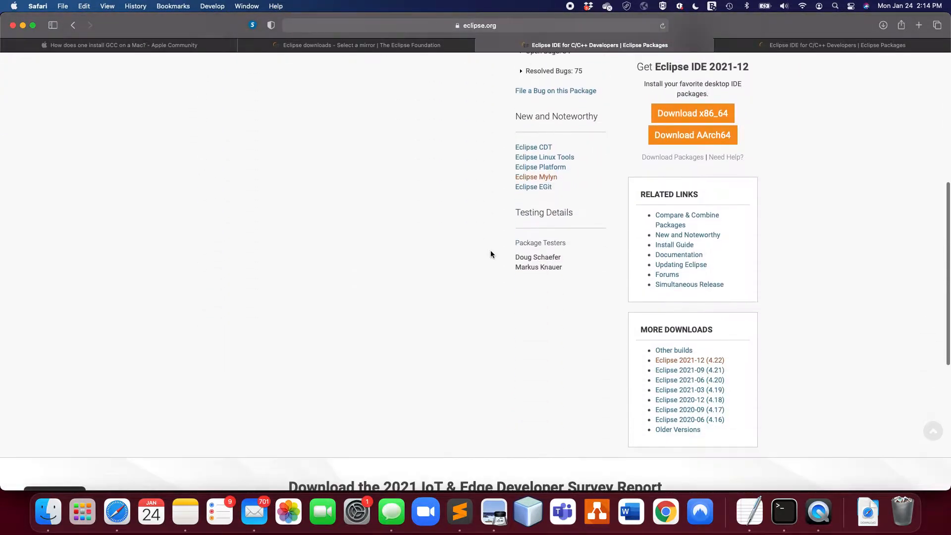
pyautogui.scroll(7, 414, 289)
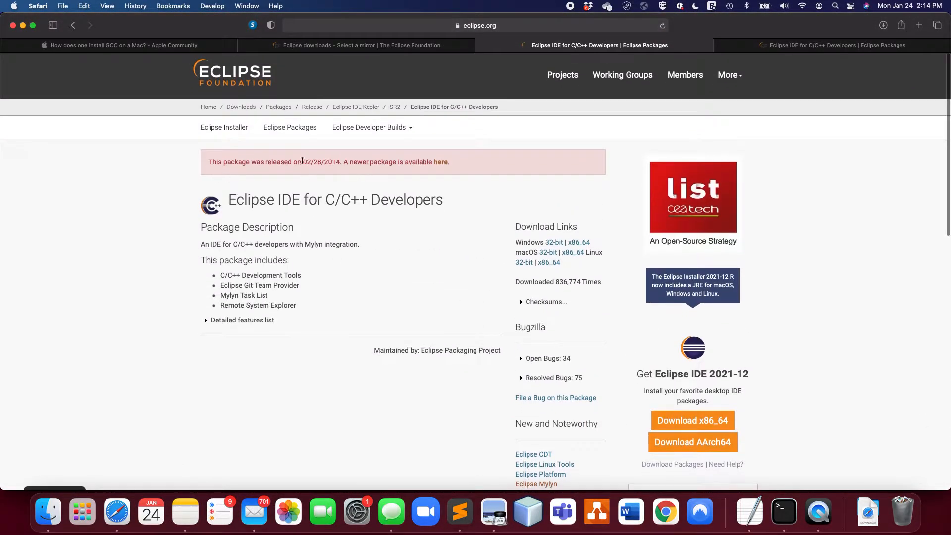
pyautogui.click(440, 162)
# - Open the Eclipse IDE for C/C++ Developers page from the Eclipse IDE 2021-12 R package list
pyautogui.scroll(-3, 321, 270)
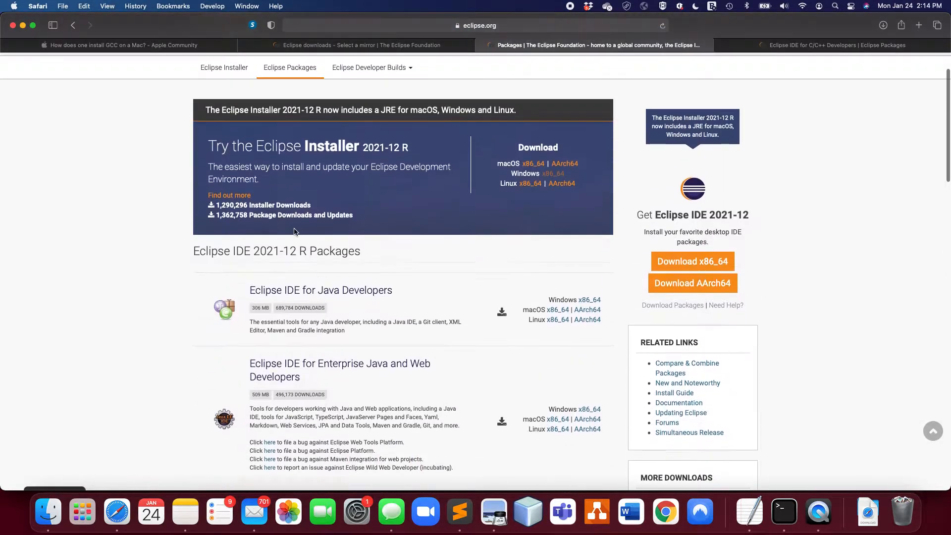
pyautogui.scroll(-5, 345, 272)
pyautogui.scroll(-2, 345, 271)
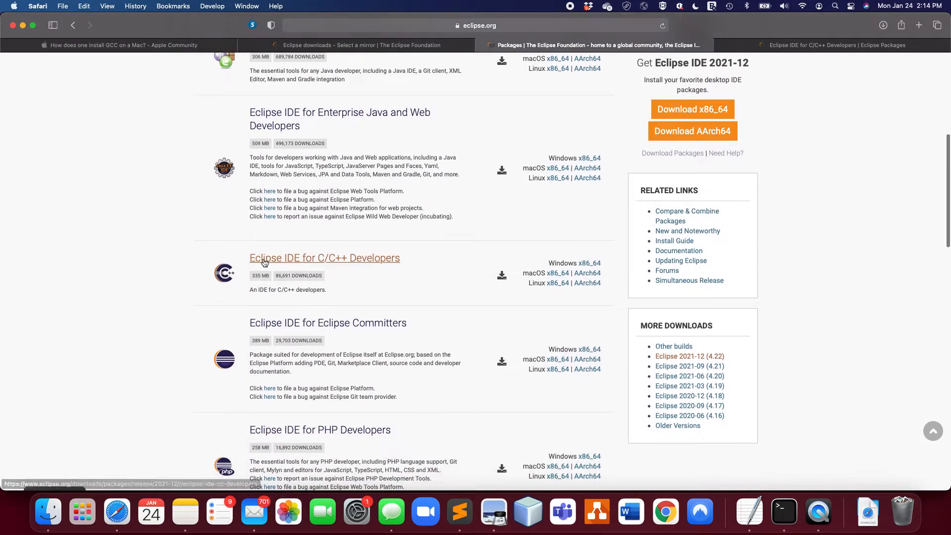
pyautogui.click(366, 262)
# - Download the macOS x86_64 build of the package, eclipse-cpp-2021-12-R-macosx-cocoa-x86_64.dmg
pyautogui.scroll(-10, 473, 267)
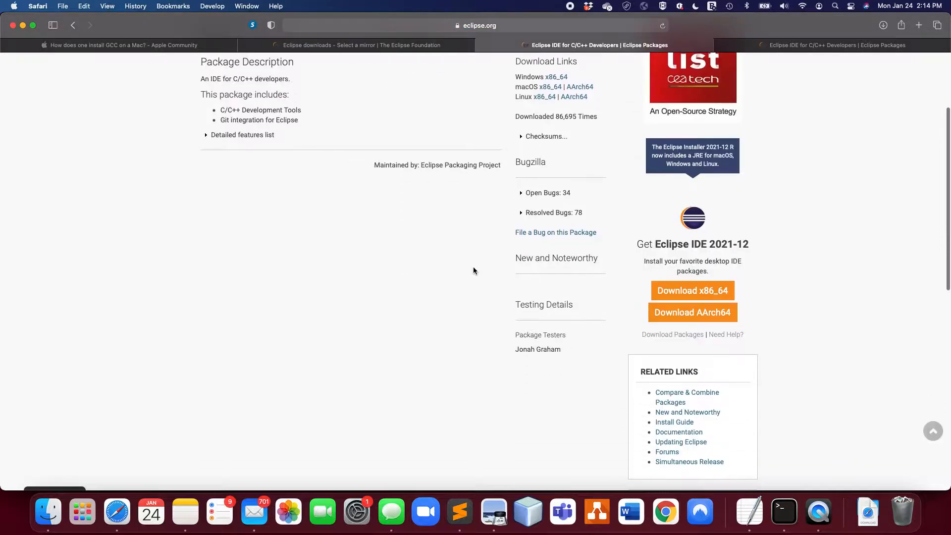
pyautogui.scroll(10, 473, 267)
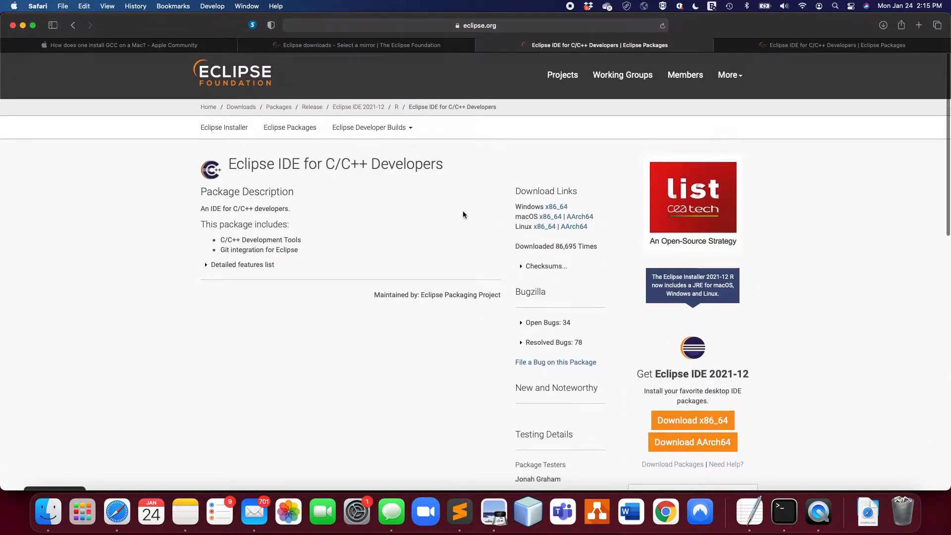
pyautogui.click(558, 218)
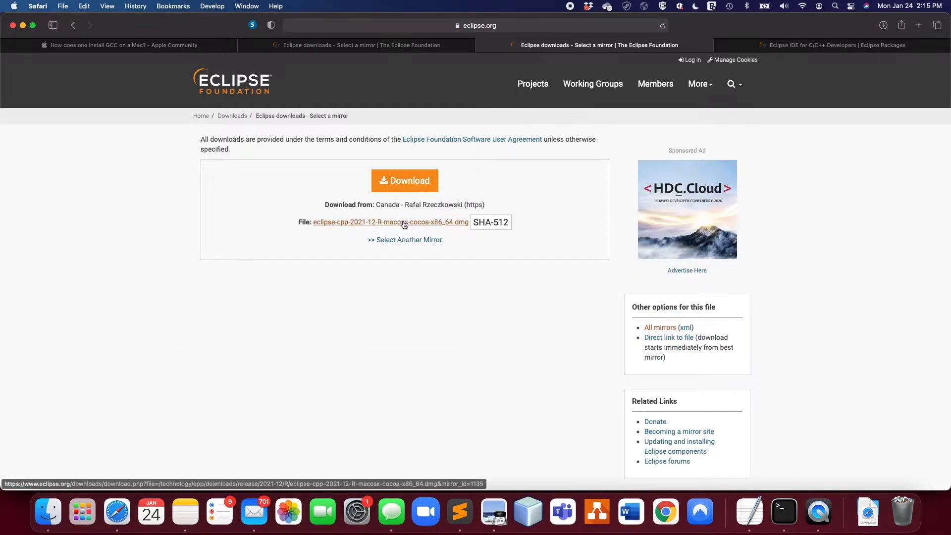
pyautogui.click(338, 223)
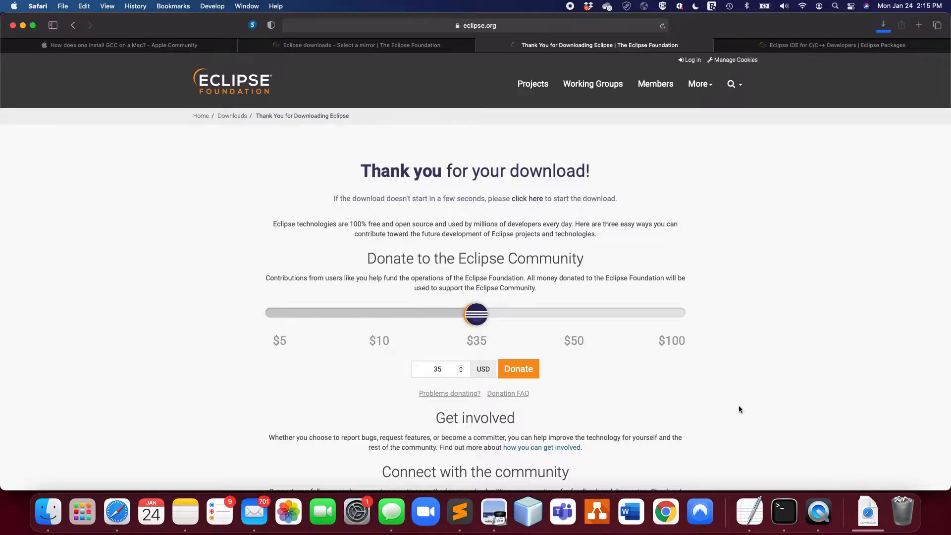
pyautogui.scroll(-2, 738, 409)
pyautogui.scroll(2, 738, 409)
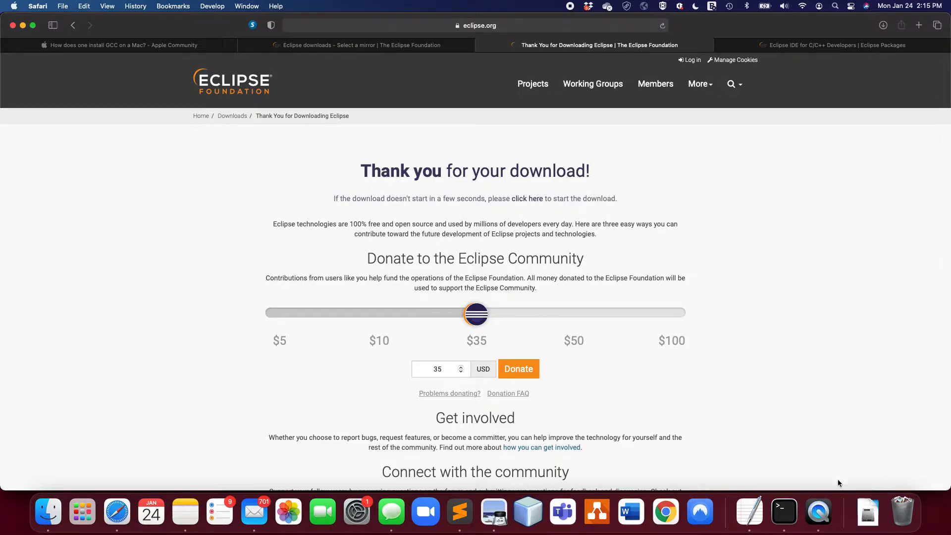
# - Open the downloaded disk image eclipse-cpp-2021-12-R-macosx-cocoa-x86_64.dmg
pyautogui.click(868, 511)
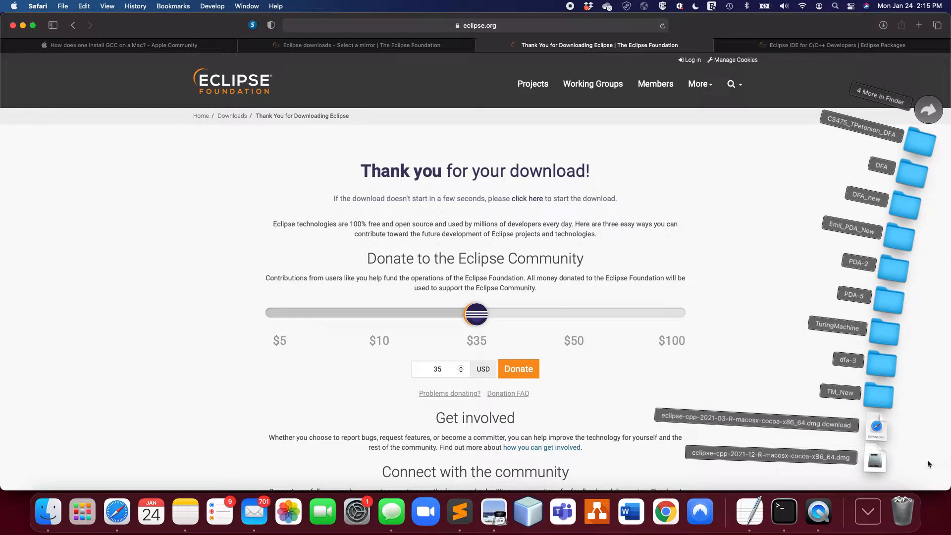
pyautogui.click(875, 461)
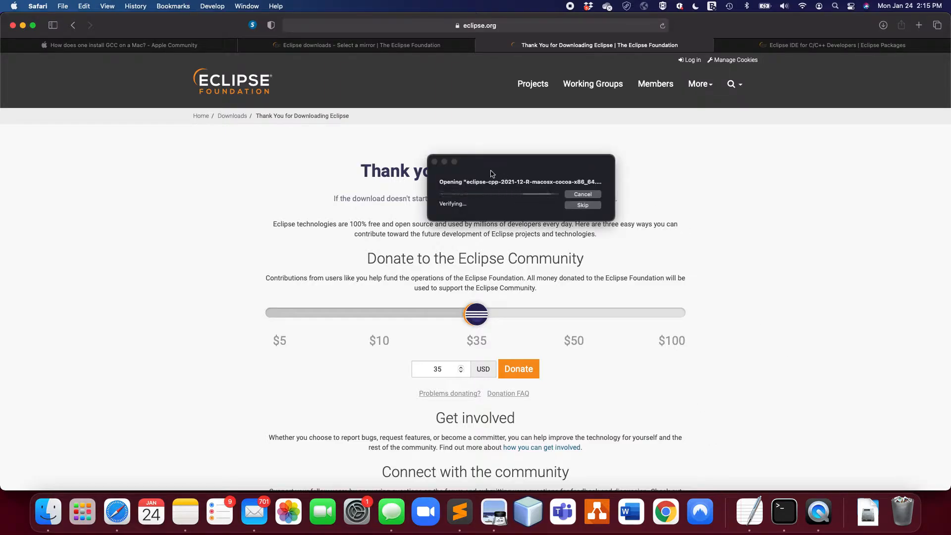
pyautogui.moveTo(503, 168); pyautogui.dragTo(506, 142)
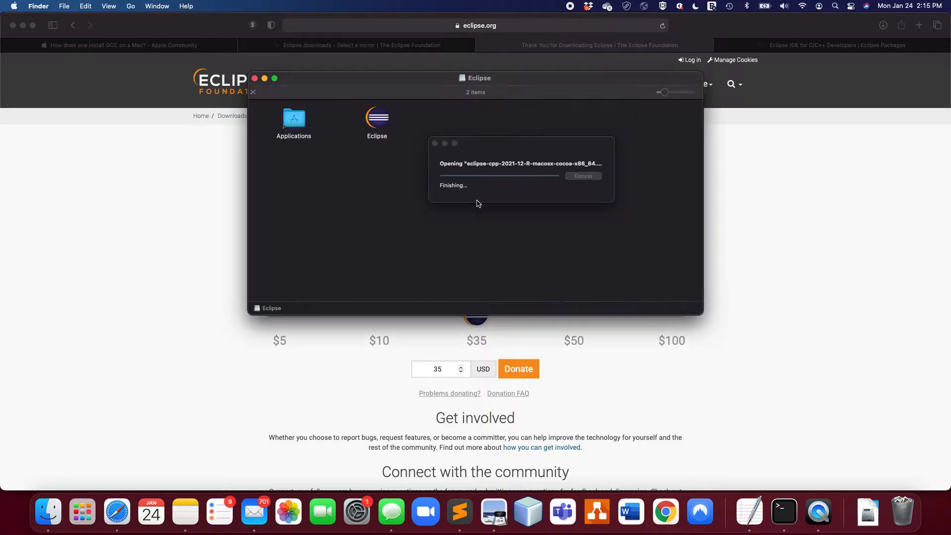
# - Copy Eclipse from the disk image into the Applications folder and close the disk image window
pyautogui.click(382, 121)
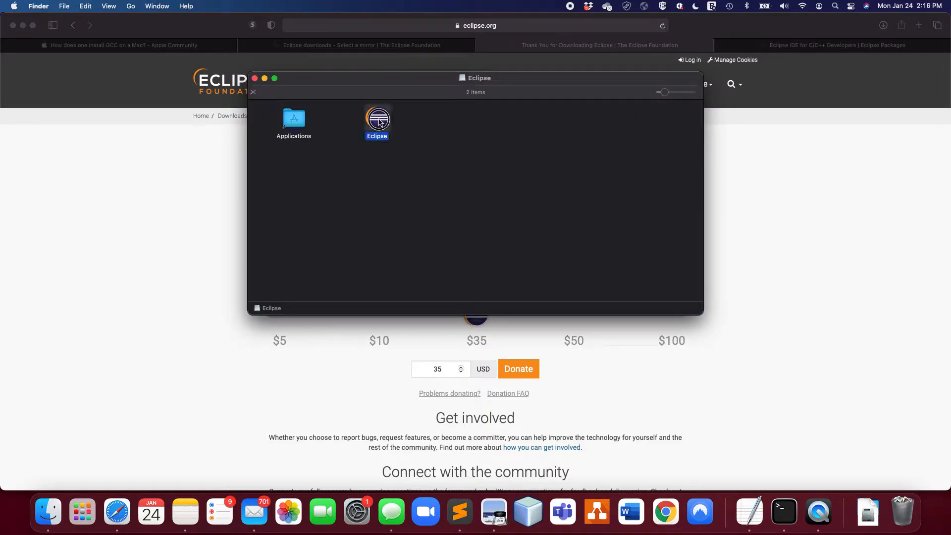
pyautogui.moveTo(391, 123); pyautogui.dragTo(290, 120)
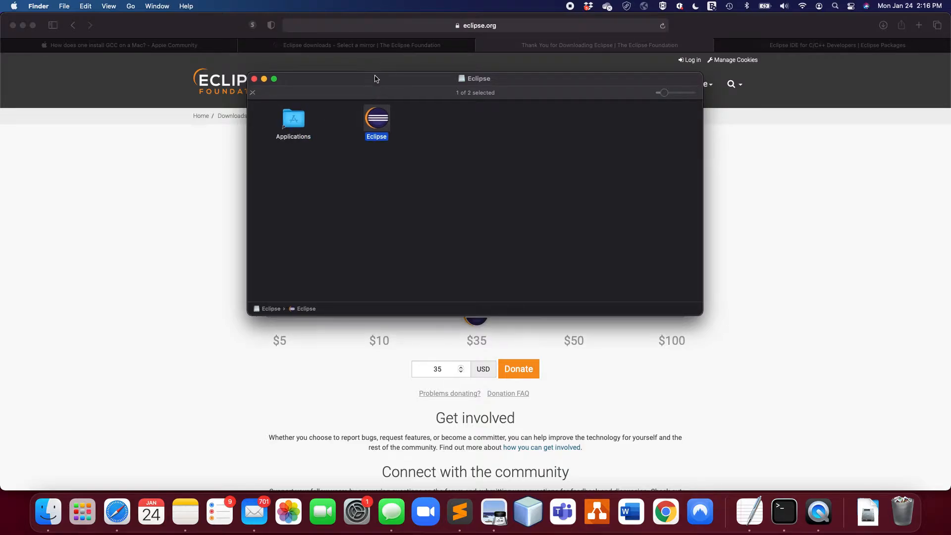
pyautogui.moveTo(375, 74); pyautogui.dragTo(419, 116)
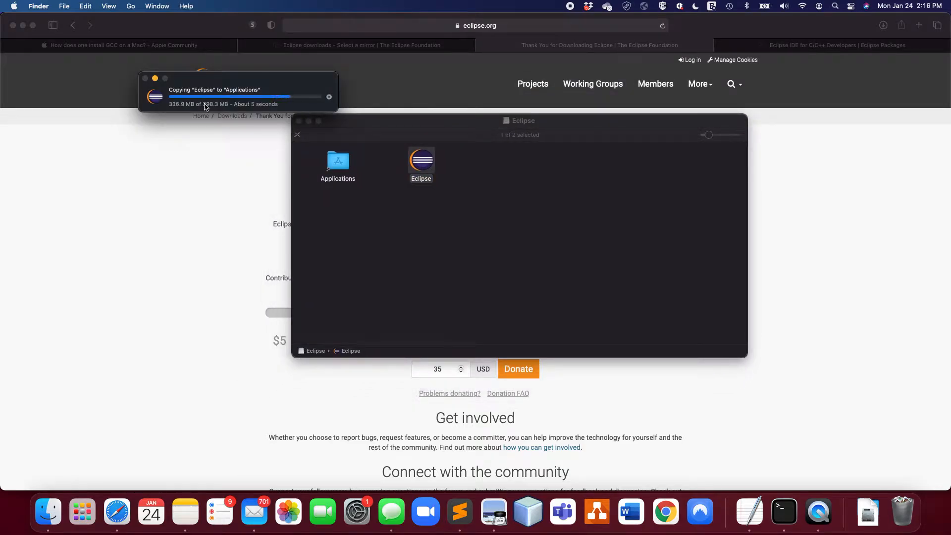
pyautogui.click(299, 121)
# - Start Eclipse through Spotlight and launch it with the workspace folder eclipse-workspace7
pyautogui.press('super+space')
pyautogui.write('ec')
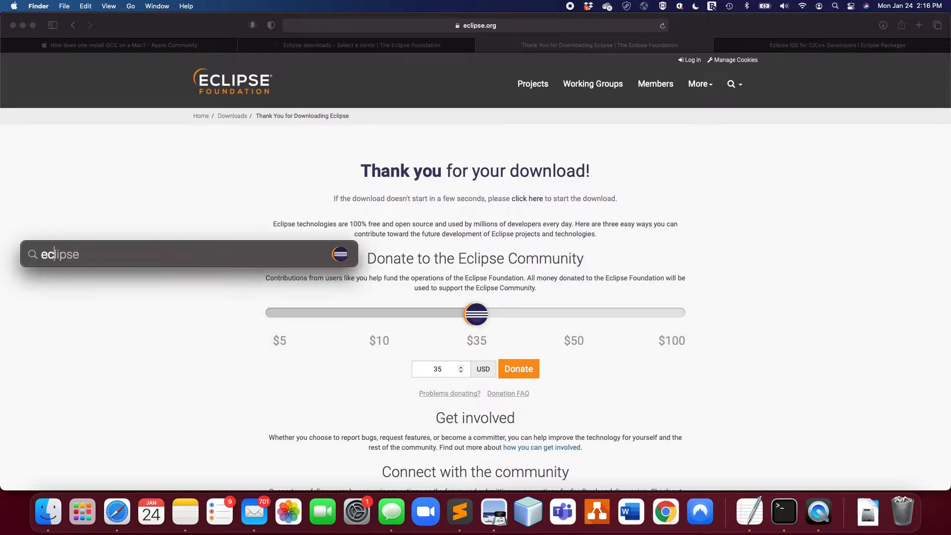
pyautogui.press('Return')
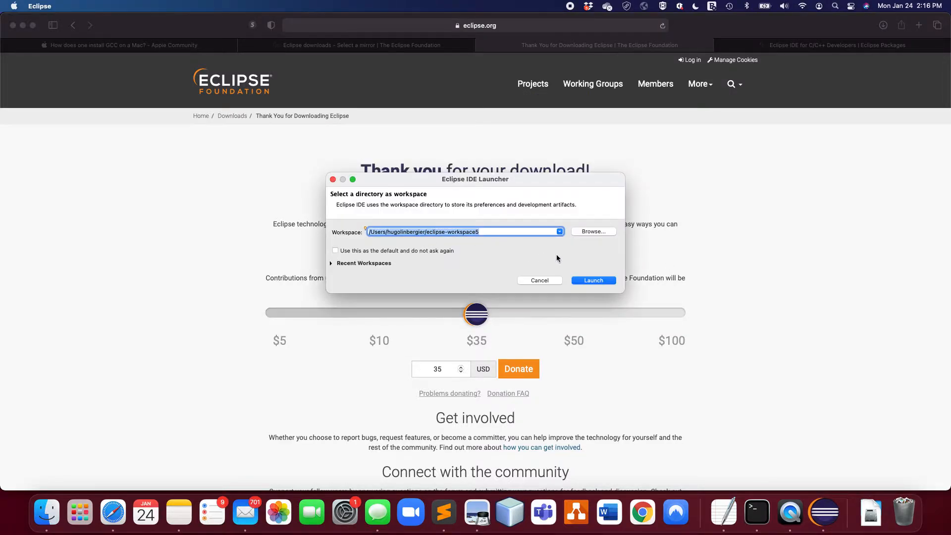
pyautogui.click(526, 231)
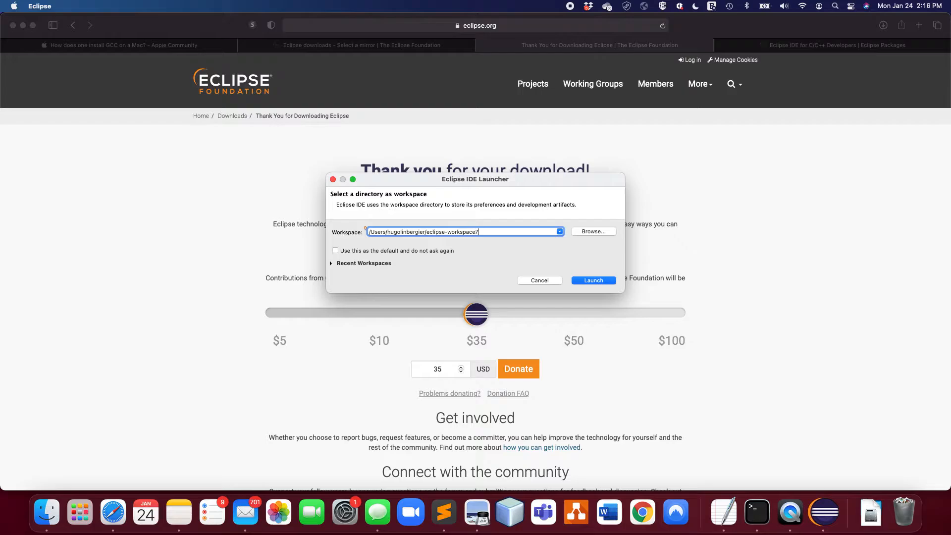
pyautogui.press('Return')
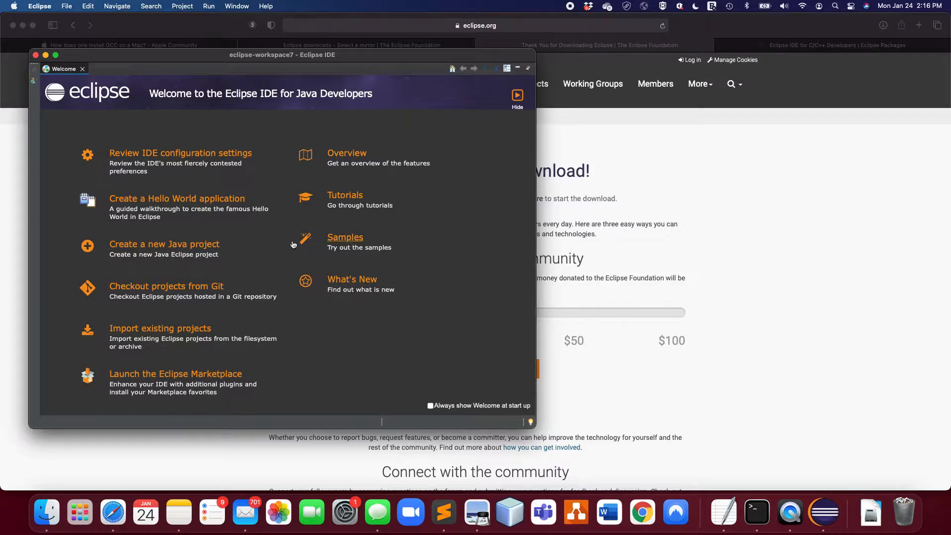
# - Close the Eclipse IDE window and force quit the application
pyautogui.click(35, 55)
pyautogui.rightClick(822, 510)
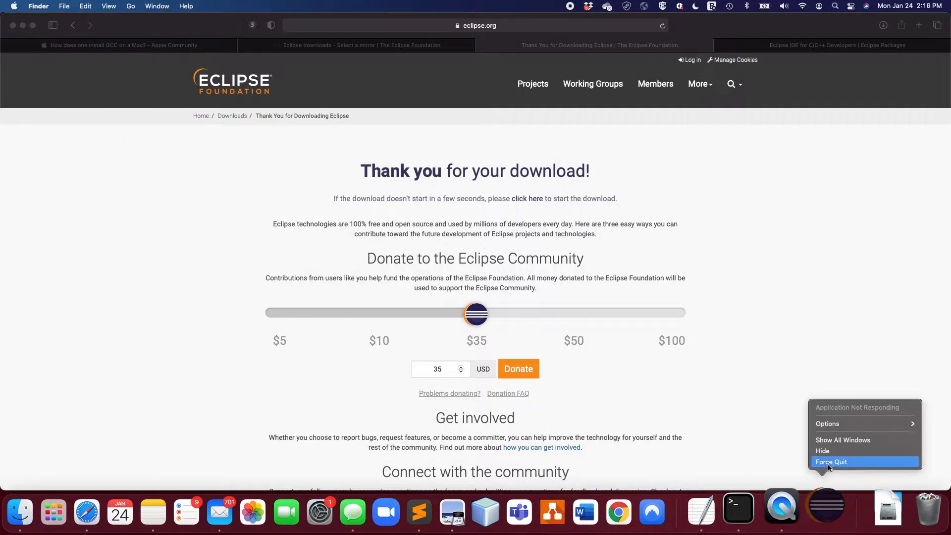
pyautogui.click(816, 465)
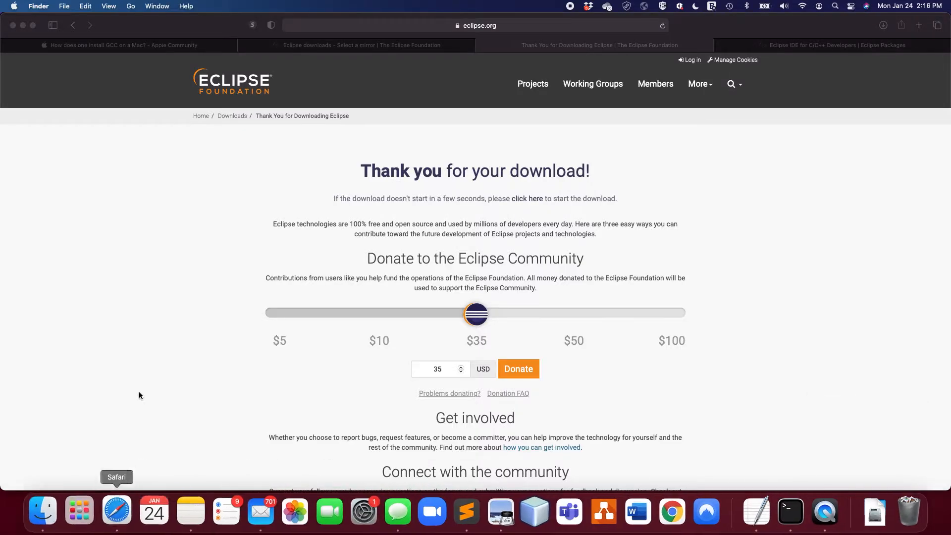
# - Open the Applications folder in Finder and look through it for the Eclipse application
pyautogui.click(149, 376)
pyautogui.click(48, 509)
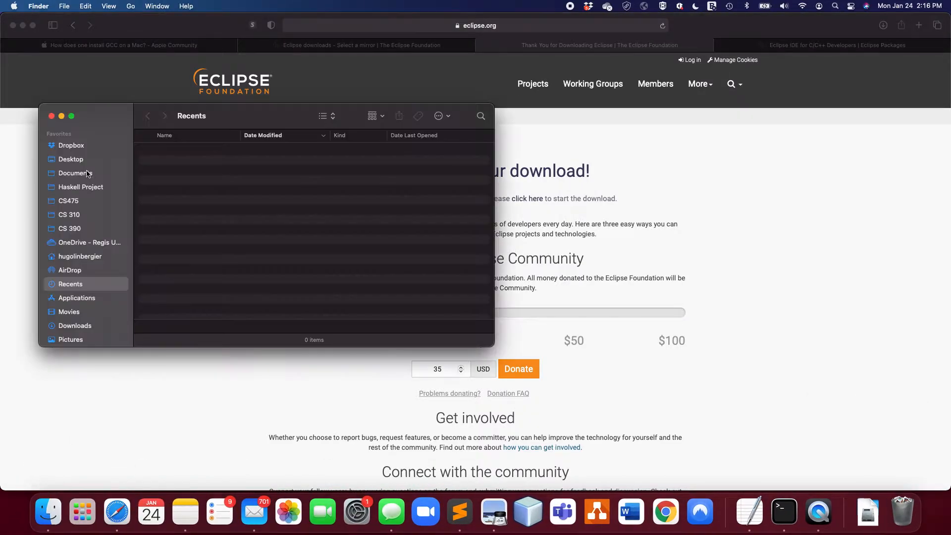
pyautogui.click(78, 298)
pyautogui.scroll(-10, 198, 207)
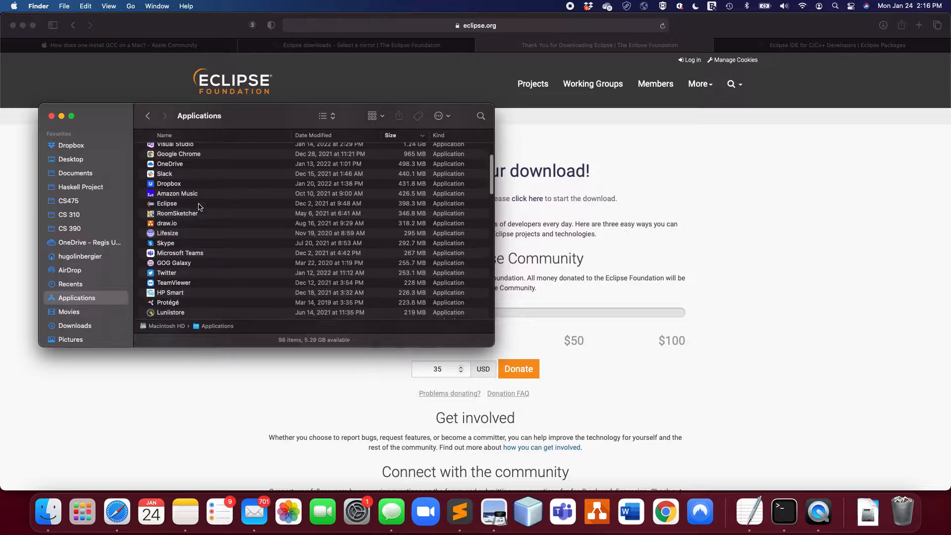
pyautogui.scroll(-5, 199, 205)
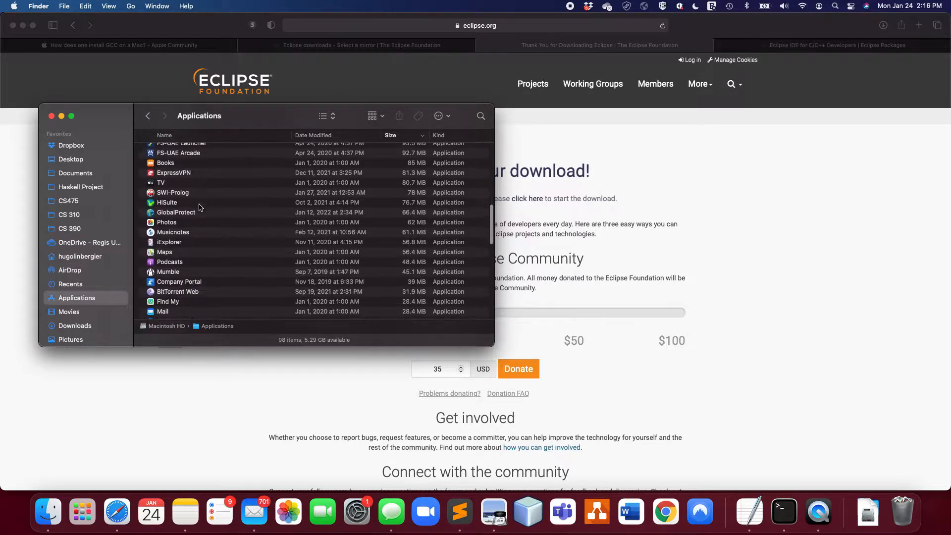
pyautogui.scroll(10, 199, 205)
# - Sort the Applications folder by name, then open Eclipse and allow the app downloaded from the Internet to start
pyautogui.click(210, 138)
pyautogui.scroll(-5, 208, 168)
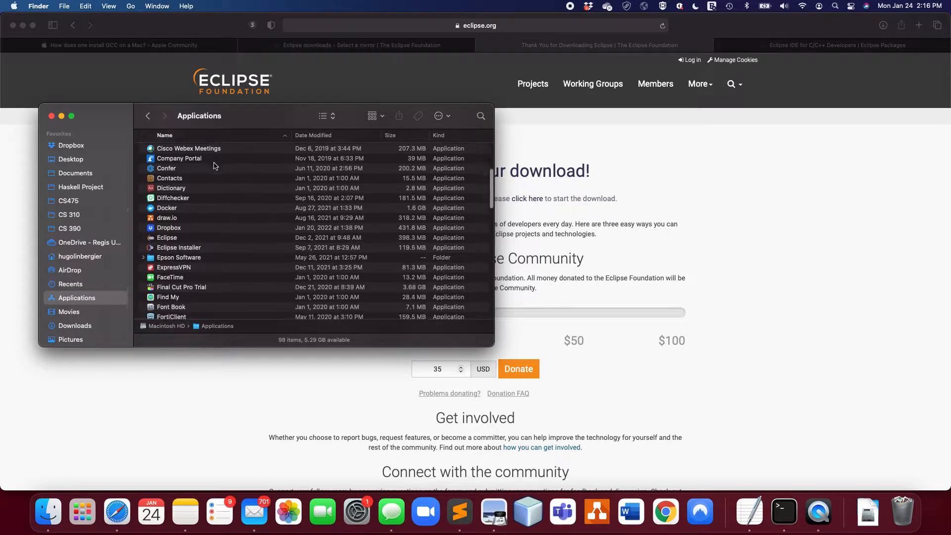
pyautogui.click(174, 180)
pyautogui.doubleClick(174, 179)
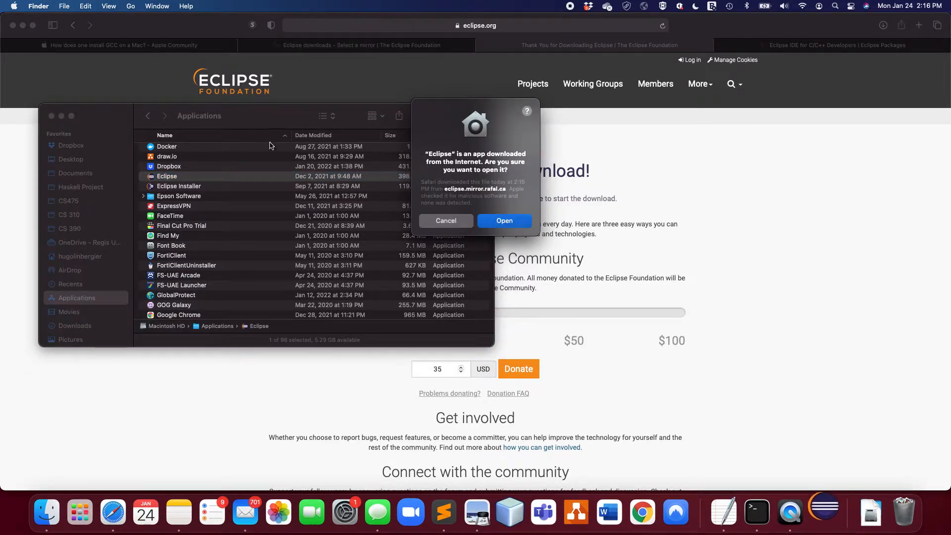
pyautogui.click(512, 220)
# - Close the Applications window and launch Eclipse with the workspace folder eclipse-workspace8
pyautogui.moveTo(283, 112); pyautogui.dragTo(690, 186)
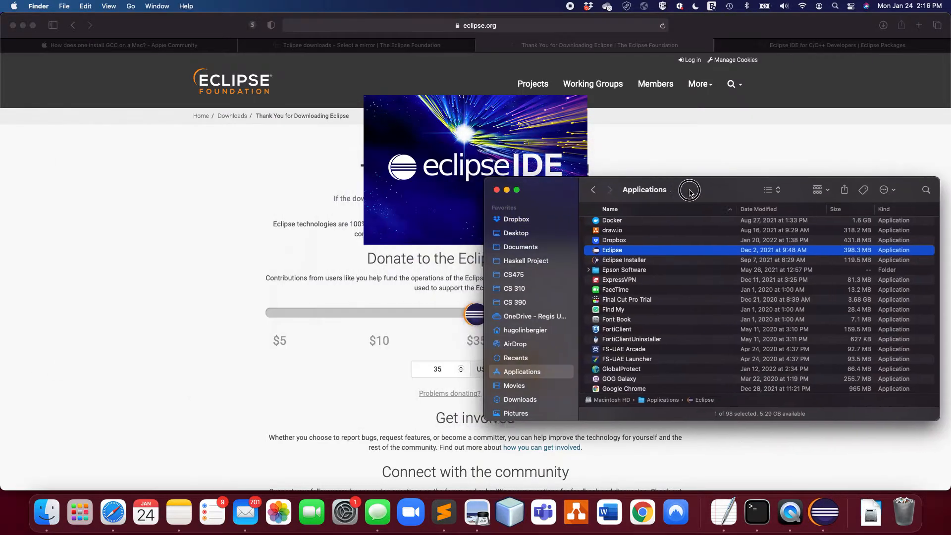
pyautogui.click(458, 192)
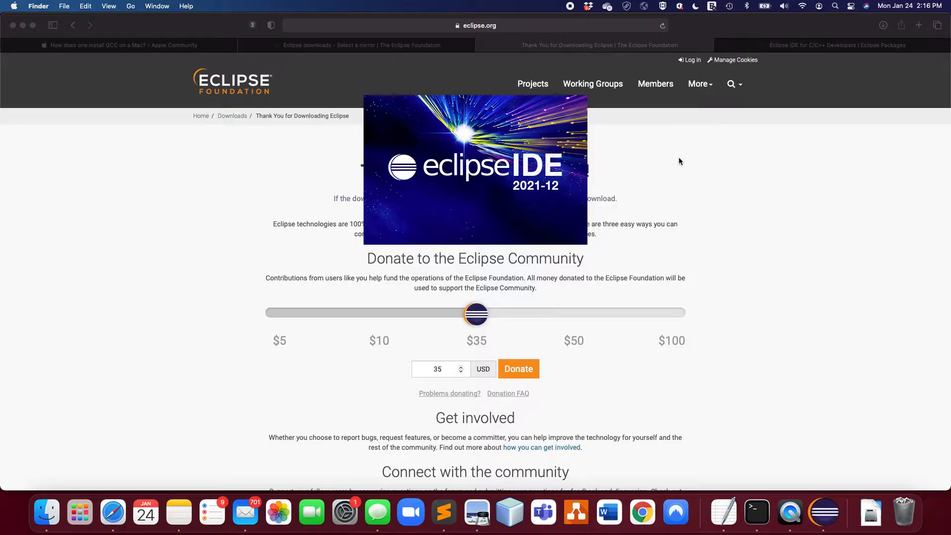
pyautogui.click(497, 229)
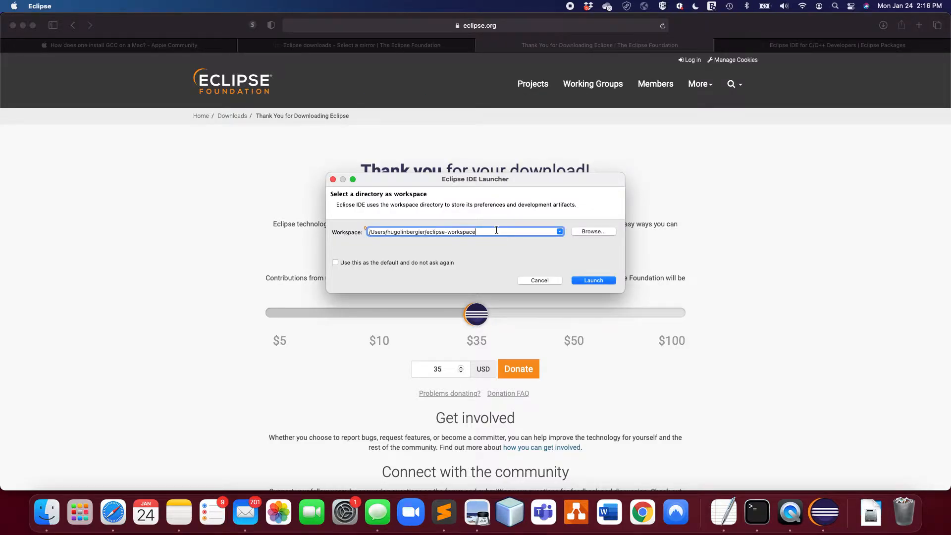
pyautogui.press('Return')
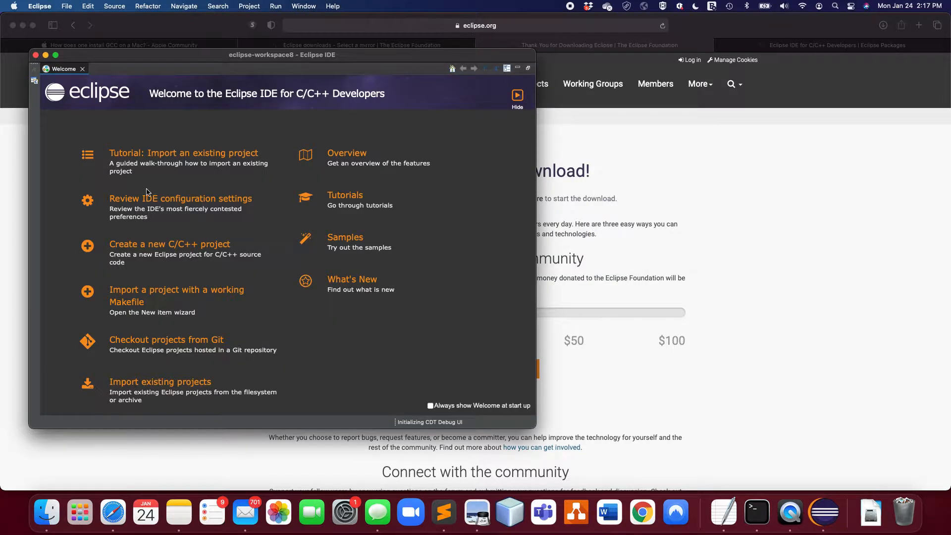
pyautogui.moveTo(210, 62); pyautogui.dragTo(427, 64)
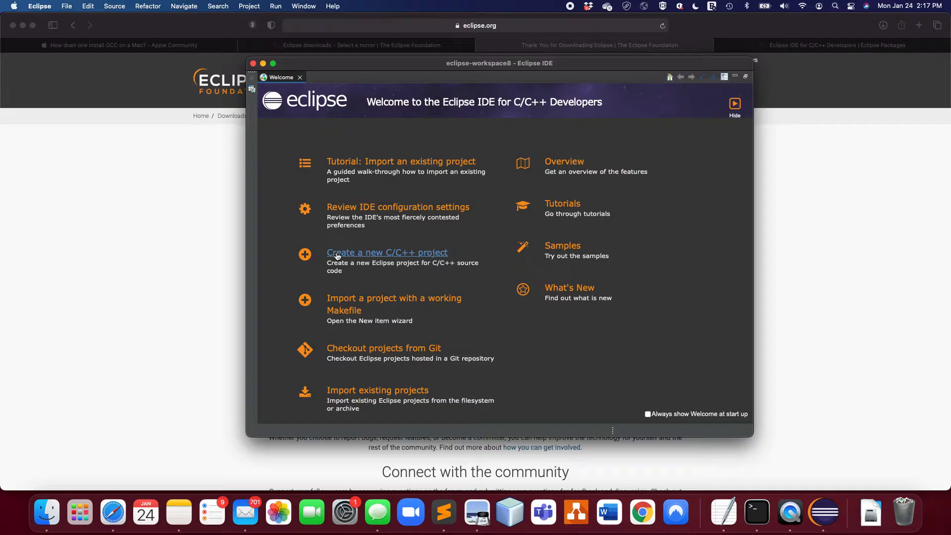
# - Start a new C/C++ project from the welcome page using the C Managed Build template
pyautogui.click(389, 257)
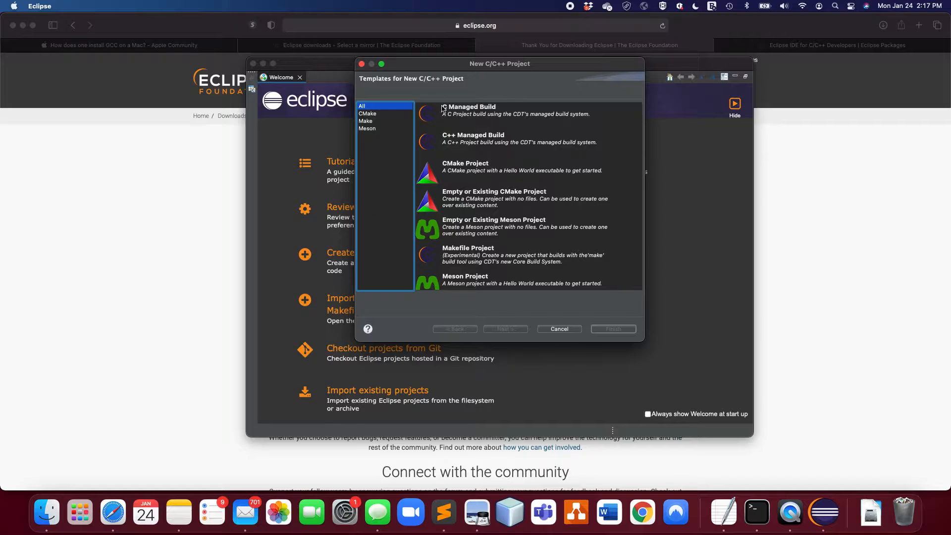
pyautogui.moveTo(484, 67); pyautogui.dragTo(501, 78)
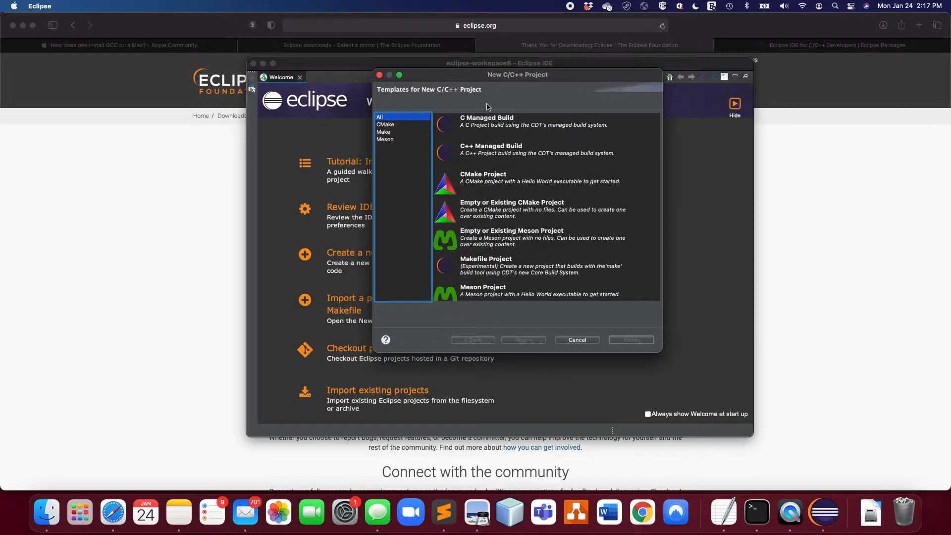
pyautogui.click(492, 126)
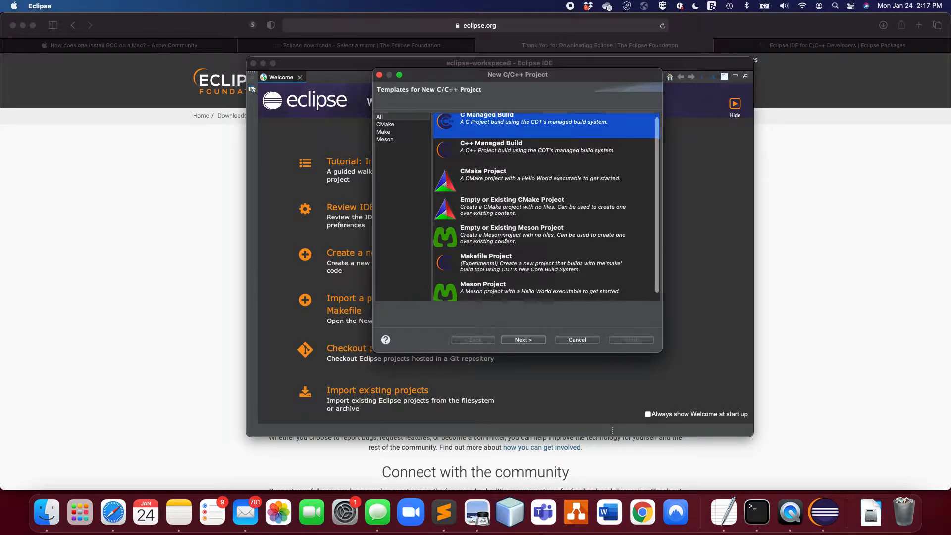
pyautogui.click(391, 124)
pyautogui.click(393, 117)
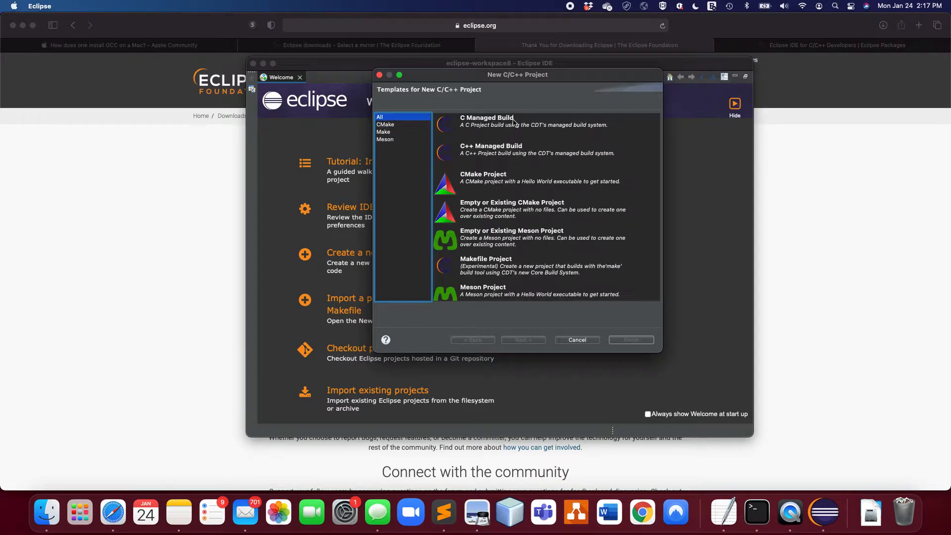
pyautogui.click(515, 124)
pyautogui.click(523, 341)
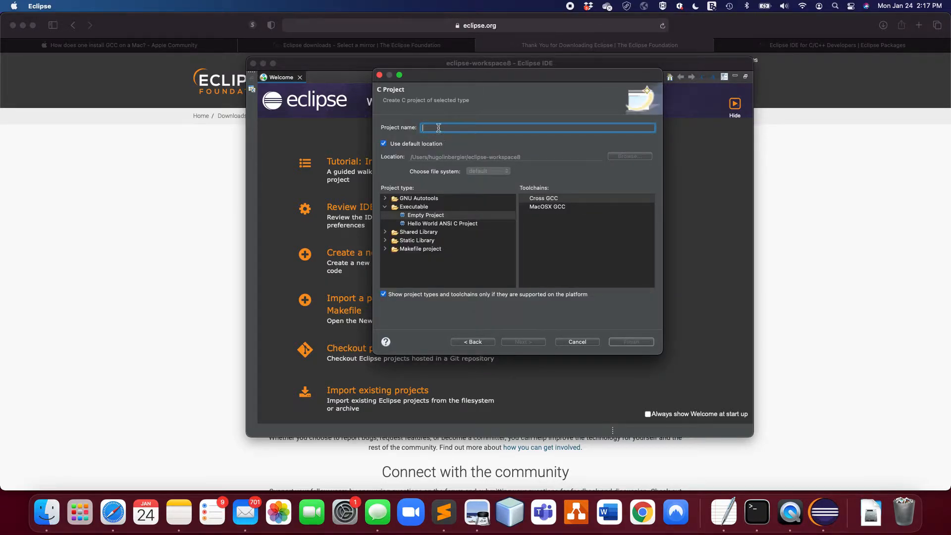
# - Name the project helloCS390 and choose the Hello World ANSI C Project type with the MacOSX GCC toolchain
pyautogui.write('helloC')
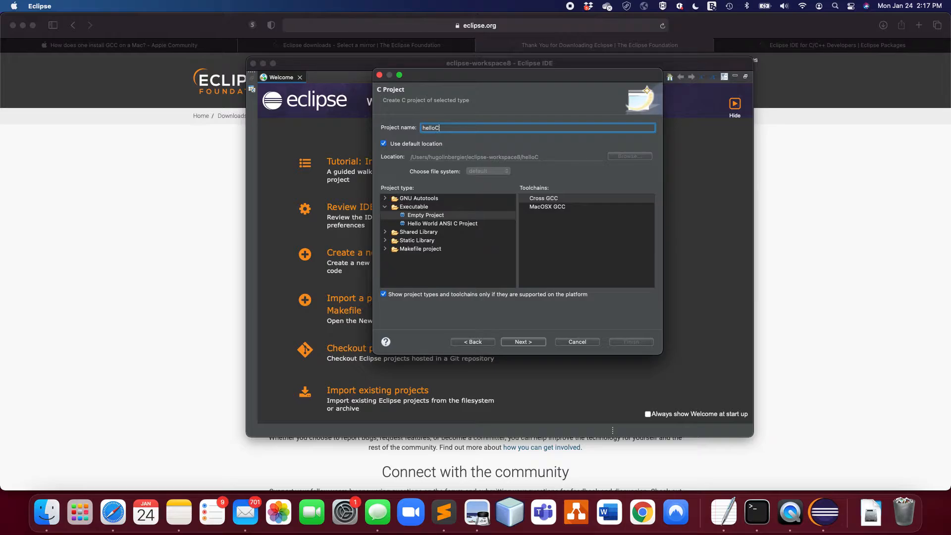
pyautogui.write('S390')
pyautogui.click(433, 217)
pyautogui.click(429, 224)
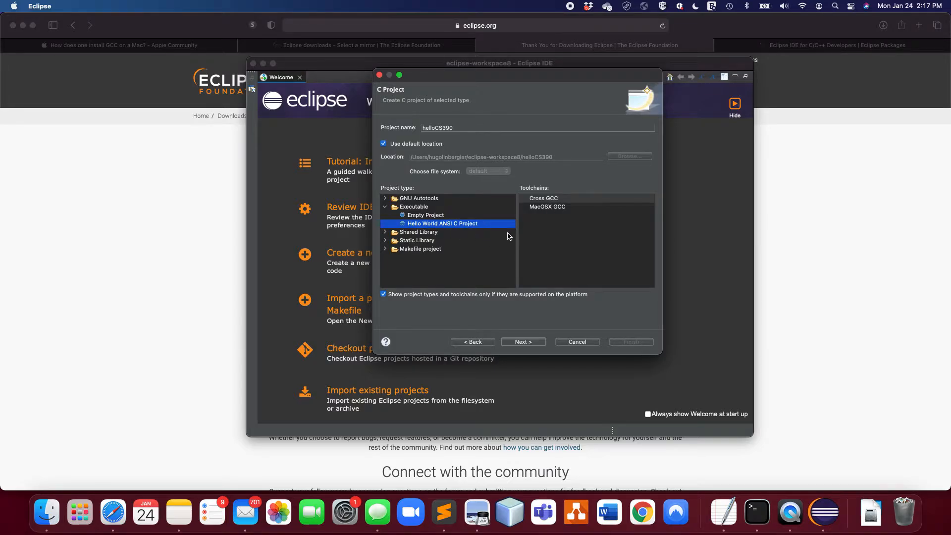
pyautogui.click(560, 208)
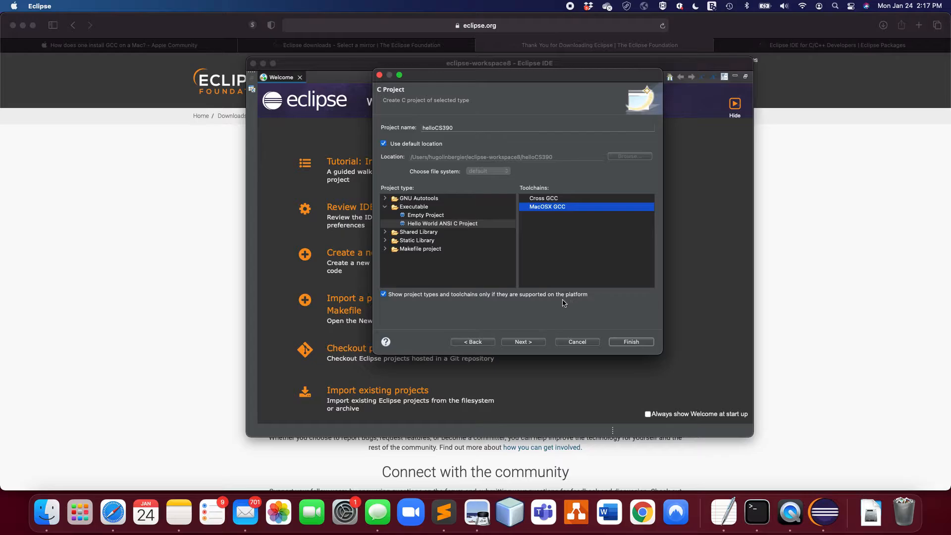
pyautogui.click(543, 199)
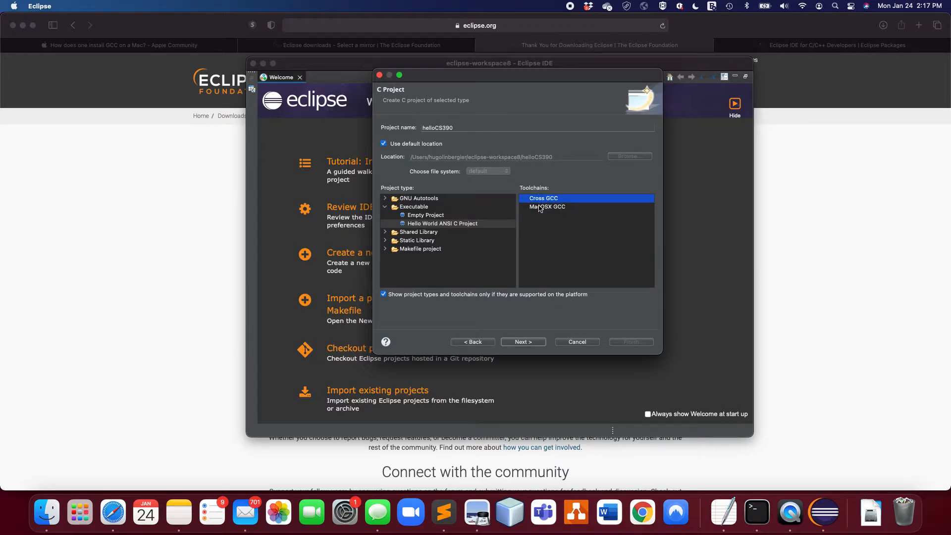
pyautogui.click(540, 207)
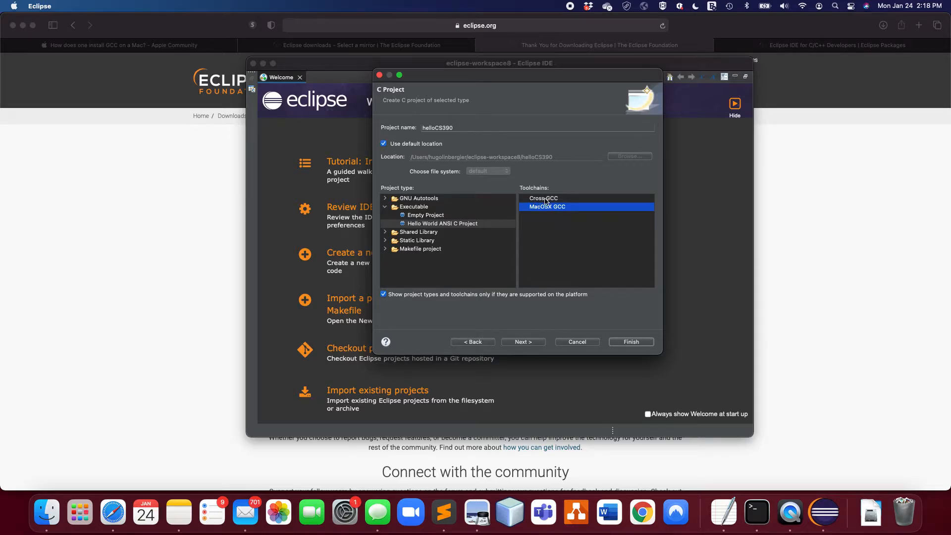
pyautogui.click(523, 342)
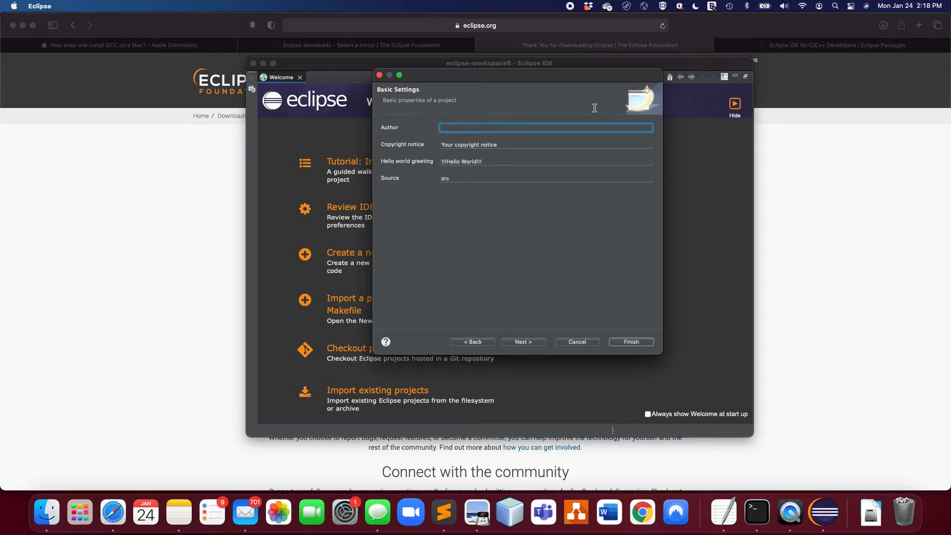
# - Enter the author's initials to finish creating the project, and enlarge the IDE window
pyautogui.write('HB')
pyautogui.click(641, 341)
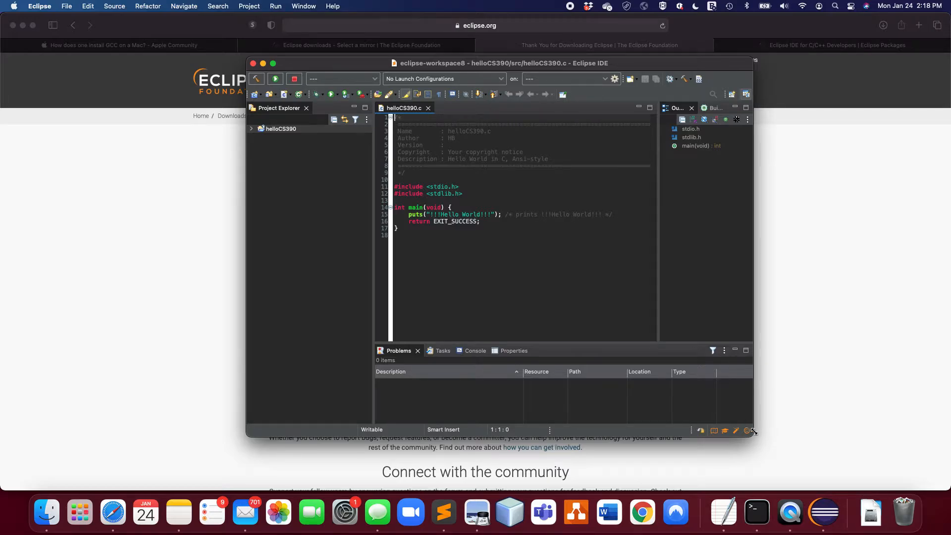
pyautogui.moveTo(753, 430); pyautogui.dragTo(898, 459)
pyautogui.moveTo(597, 59); pyautogui.dragTo(408, 52)
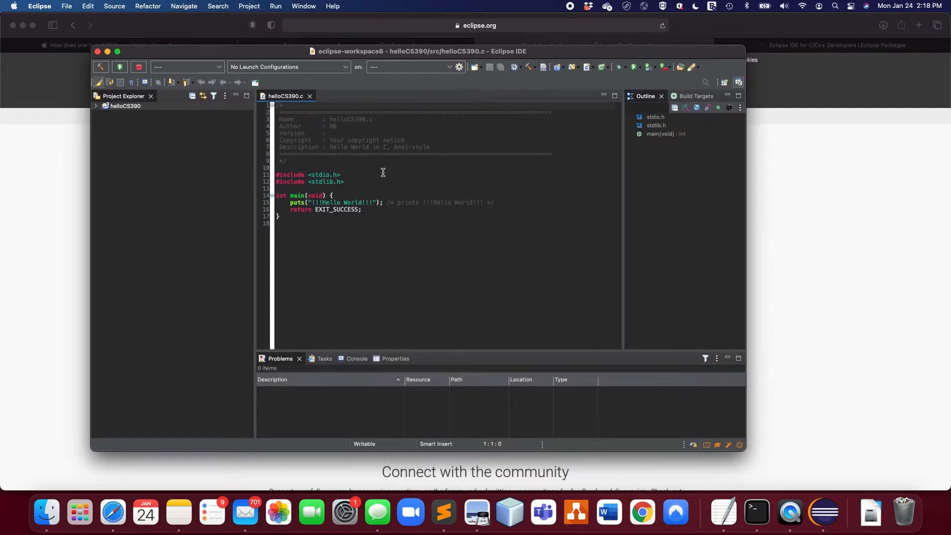
# - Expand the helloCS390 project with its Includes and src folders to examine their contents
pyautogui.click(339, 217)
pyautogui.click(97, 110)
pyautogui.click(96, 106)
pyautogui.click(103, 114)
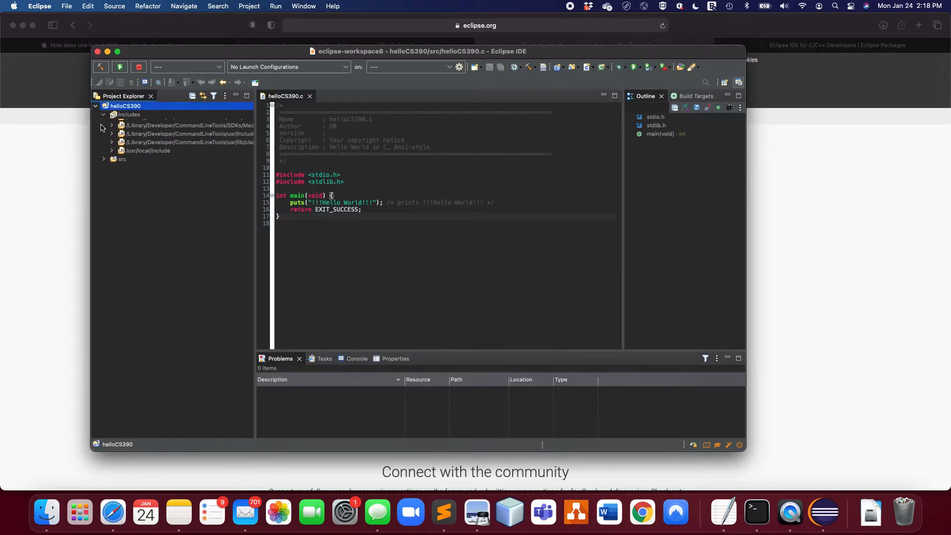
pyautogui.click(104, 165)
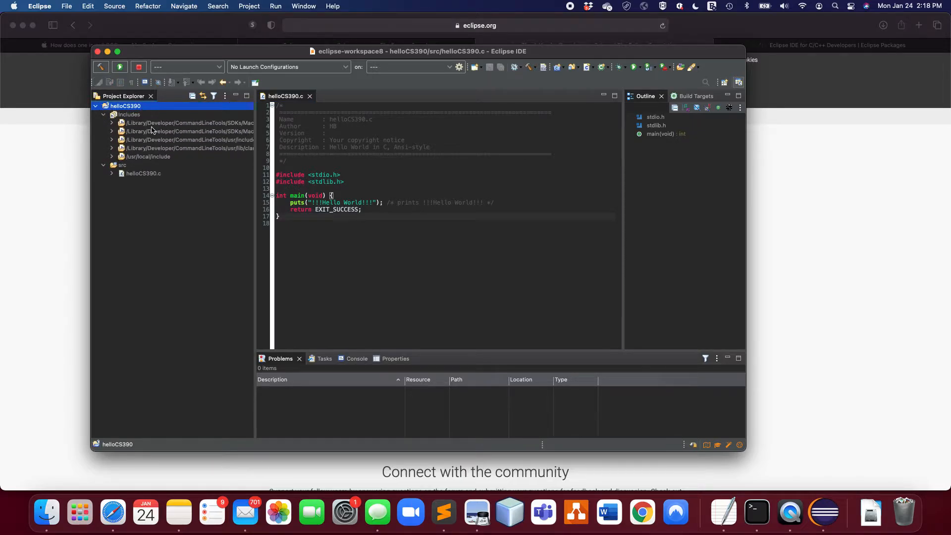
# - Try to run the helloCS390 project as a Local C/C++ Application before building it
pyautogui.rightClick(134, 108)
pyautogui.moveTo(208, 362)
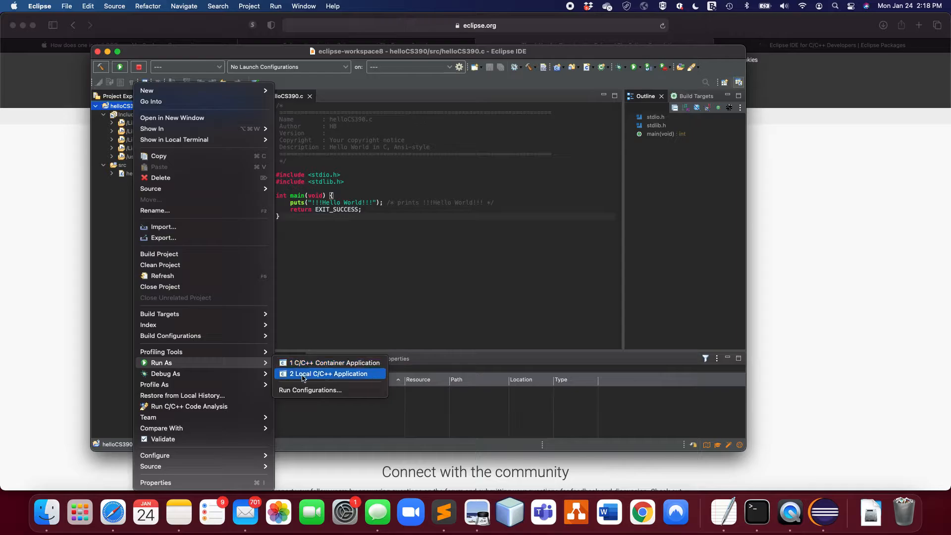
pyautogui.click(357, 375)
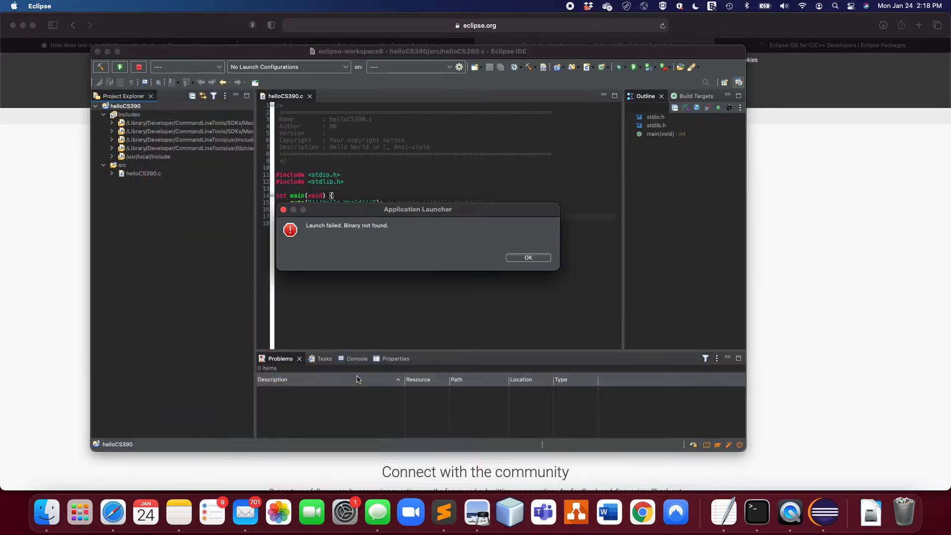
pyautogui.click(528, 256)
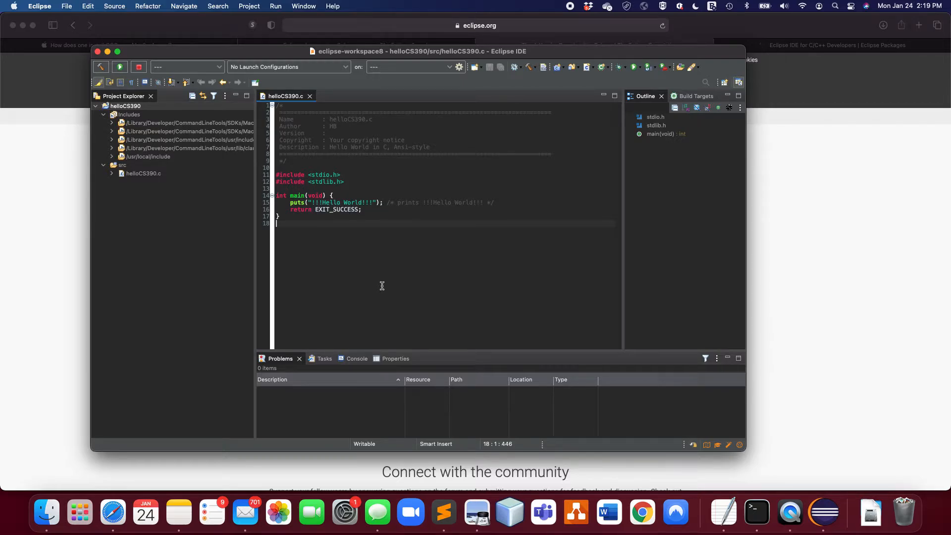
# - Build the helloCS390 project and expand its Binaries folder to inspect the executable
pyautogui.rightClick(135, 108)
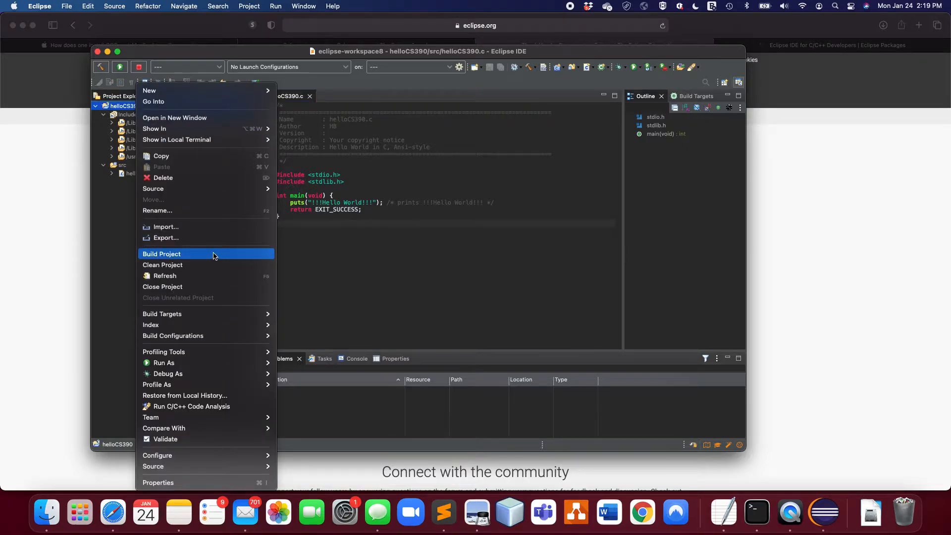
pyautogui.click(162, 255)
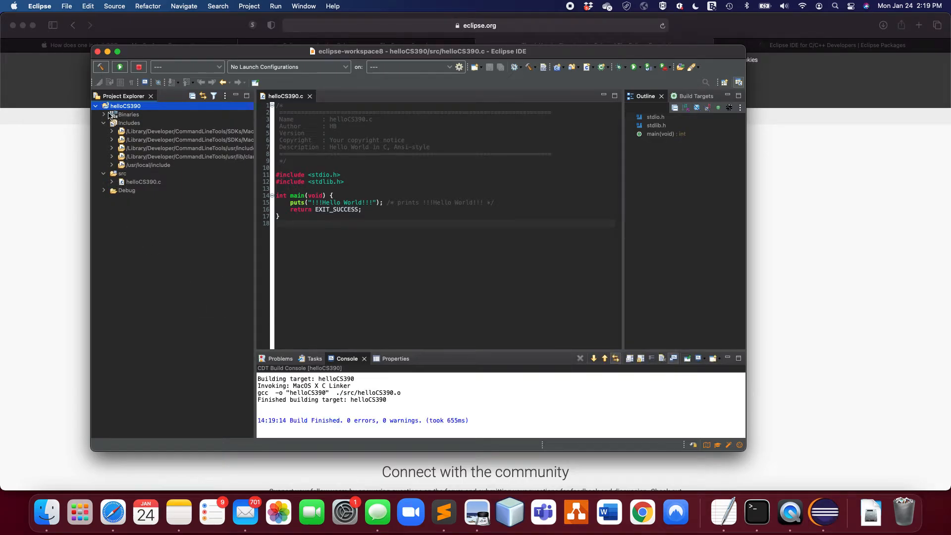
pyautogui.click(104, 115)
pyautogui.click(128, 115)
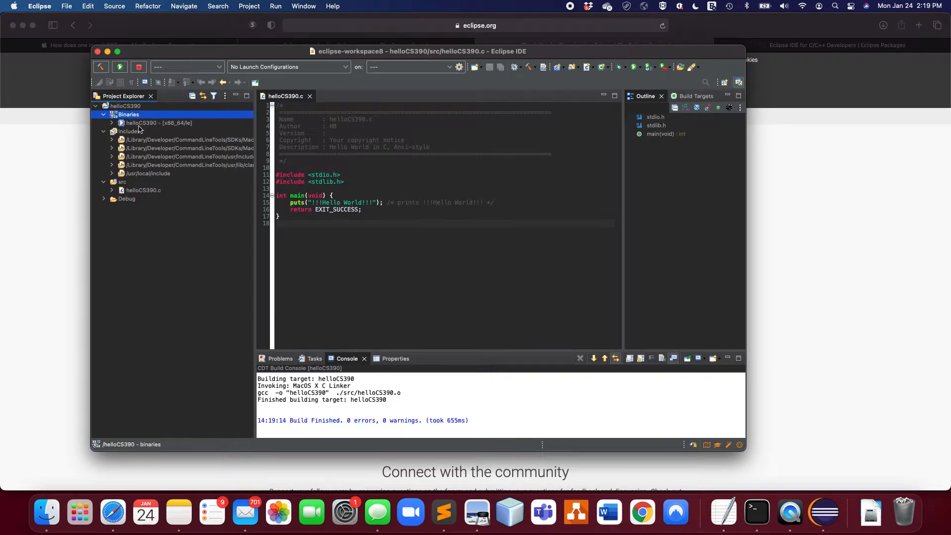
pyautogui.click(140, 124)
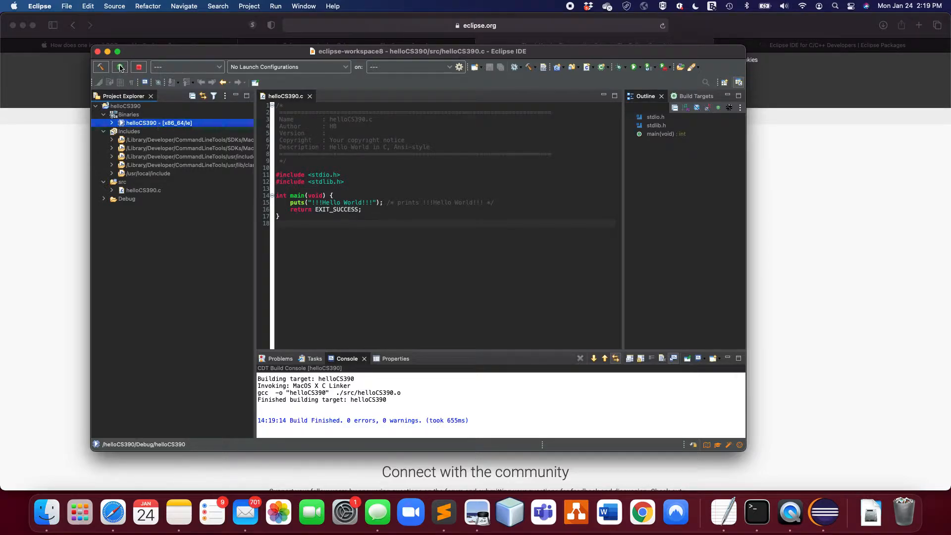
pyautogui.click(186, 207)
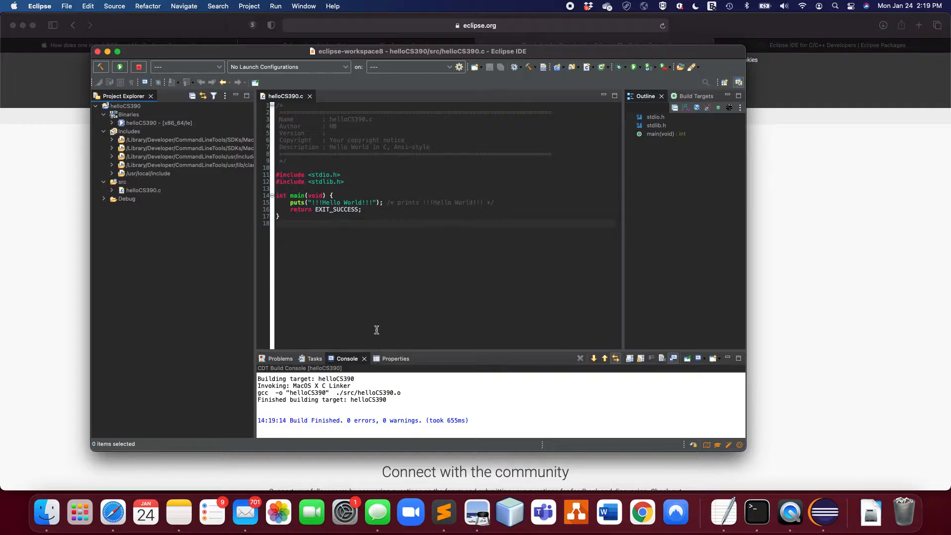
# - Run the helloCS390 binary as a Local C/C++ Application and highlight the program's output in the console
pyautogui.click(148, 124)
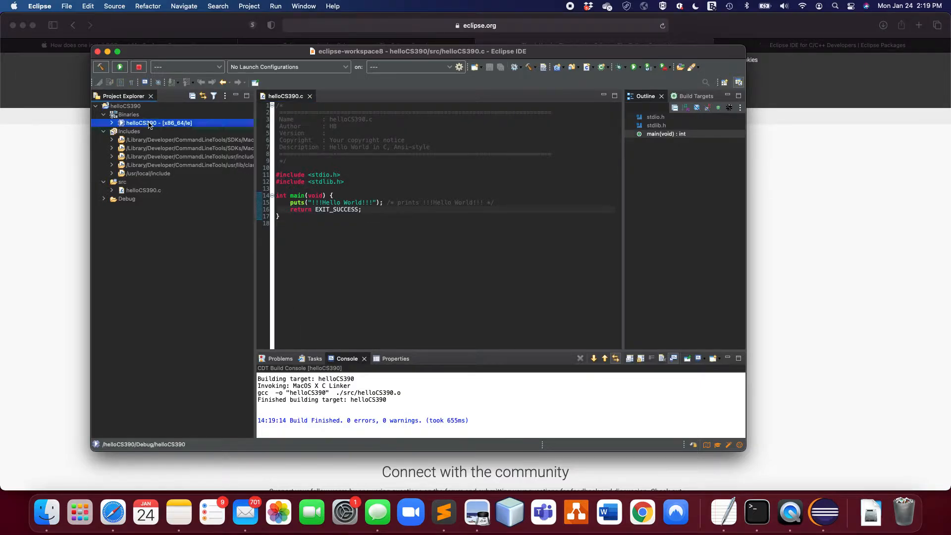
pyautogui.rightClick(131, 123)
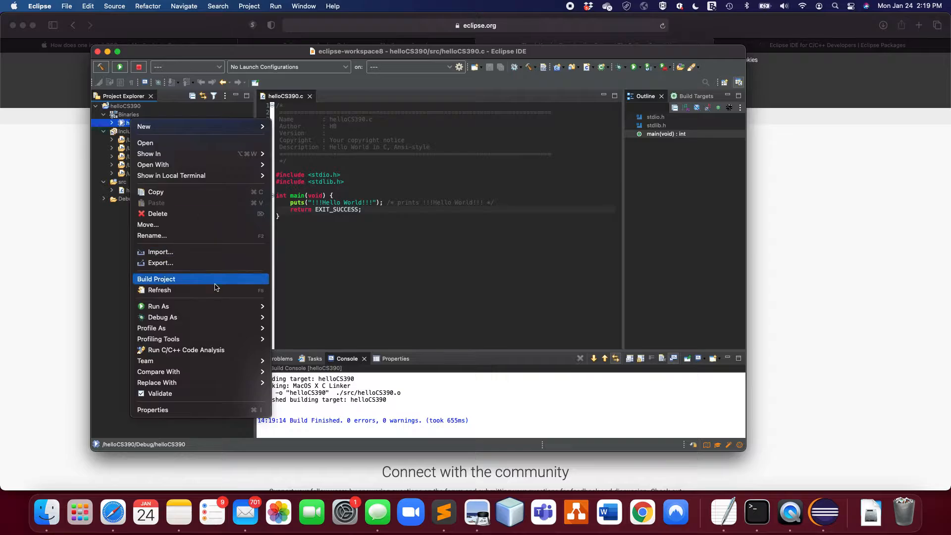
pyautogui.moveTo(209, 306)
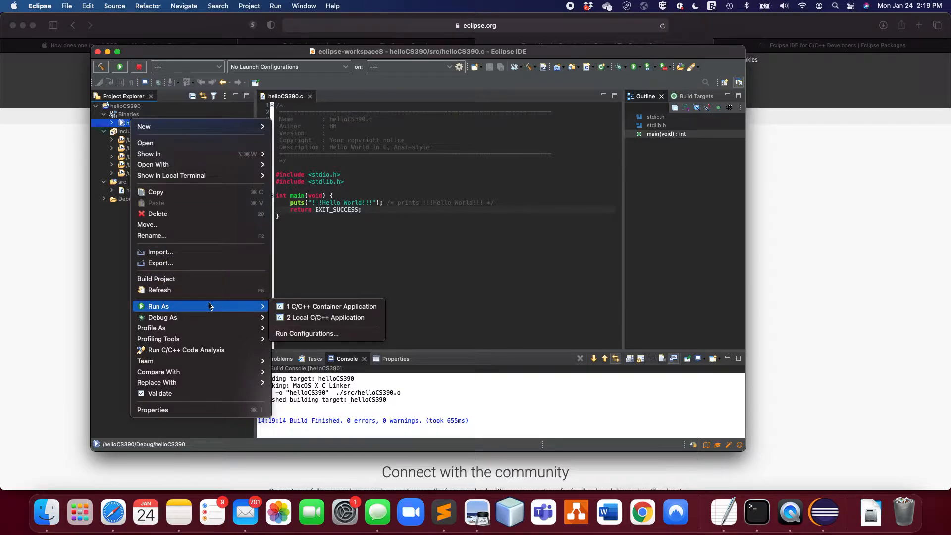
pyautogui.click(307, 318)
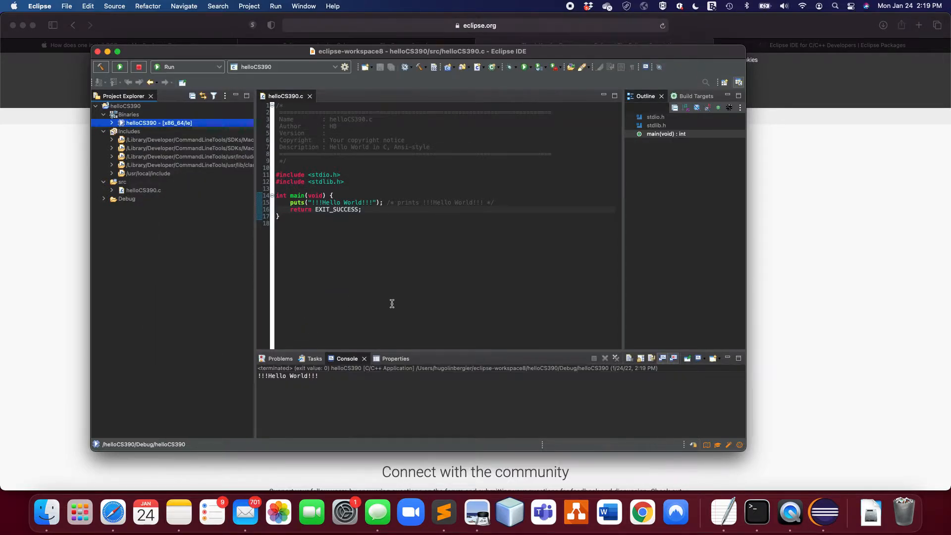
pyautogui.moveTo(332, 377); pyautogui.dragTo(258, 377)
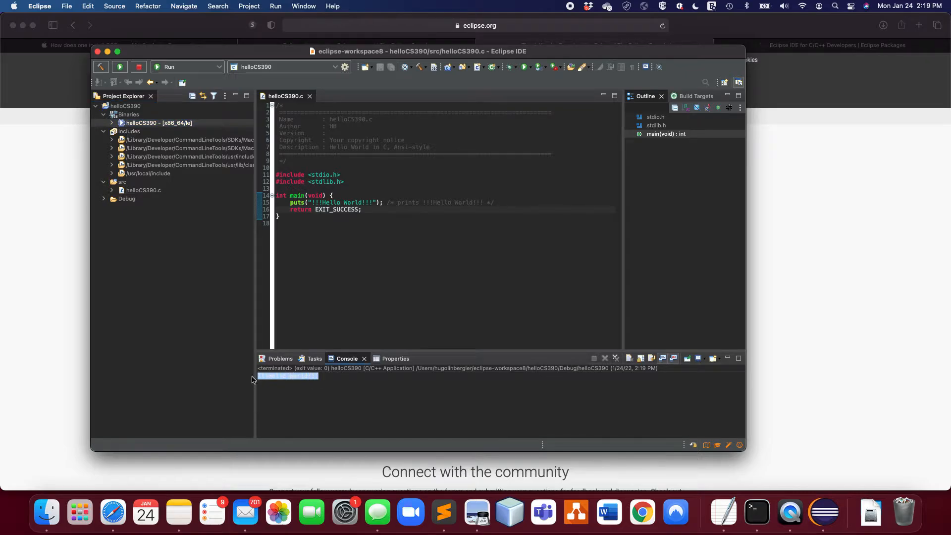
# - Replace "World" with "CS 390 Class" in the puts string of helloCS390.c and save the file
pyautogui.click(395, 322)
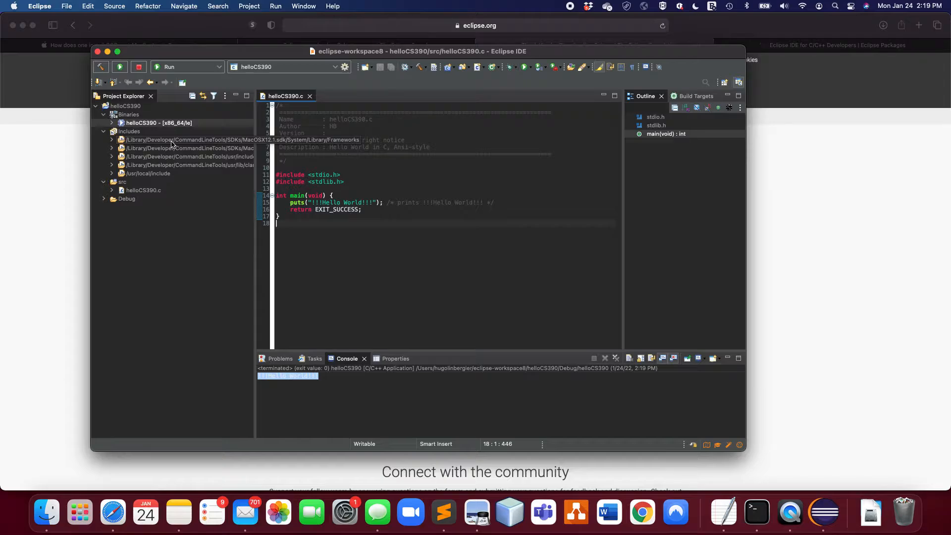
pyautogui.click(367, 202)
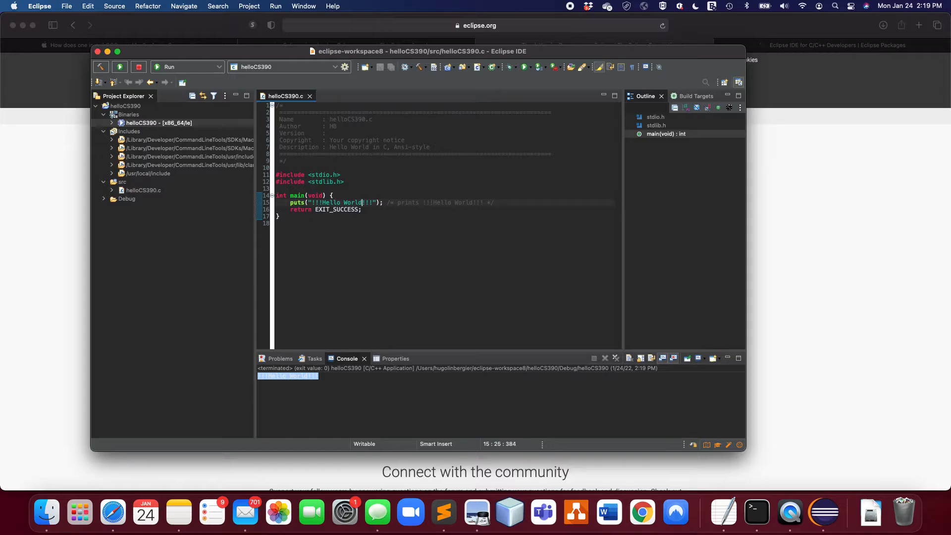
pyautogui.press('BackSpace')
pyautogui.press('BackSpace')
pyautogui.press('BackSpace')
pyautogui.press('BackSpace')
pyautogui.press('BackSpace')
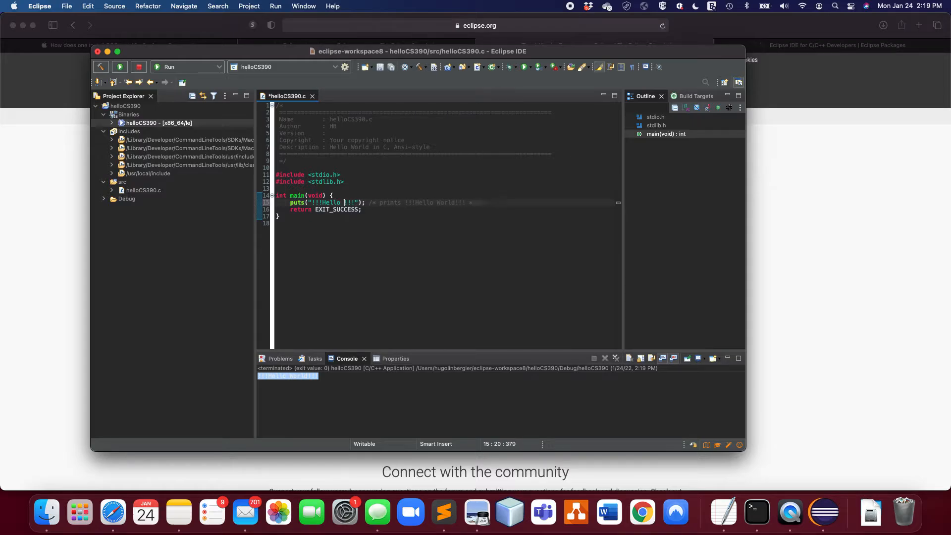
pyautogui.write('CS 390 Class')
pyautogui.click(445, 250)
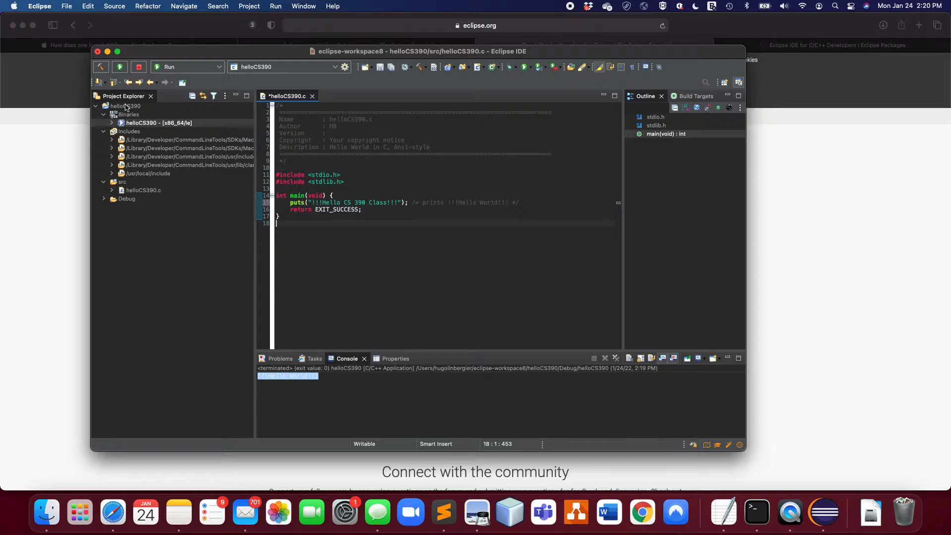
pyautogui.press('super+s')
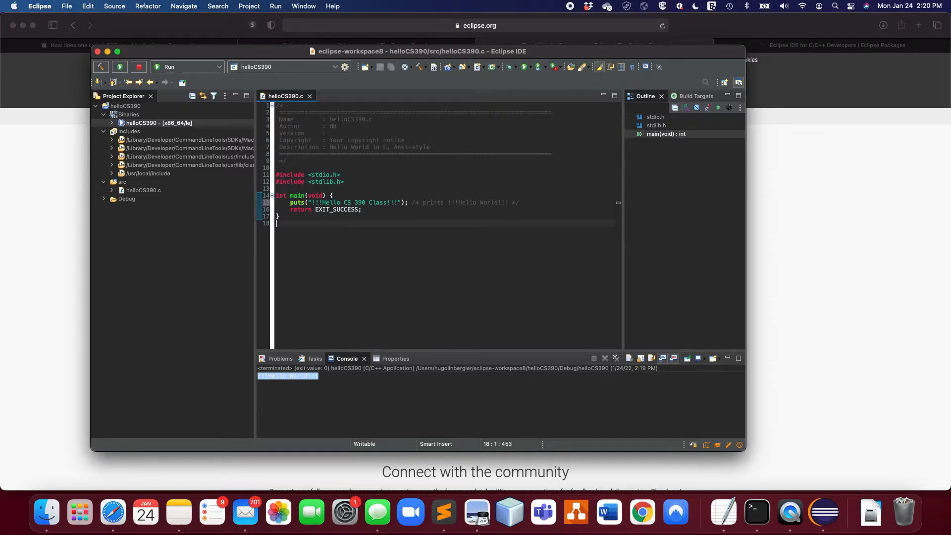
# - Run the edited helloCS390 project to print its new greeting in the console
pyautogui.click(120, 69)
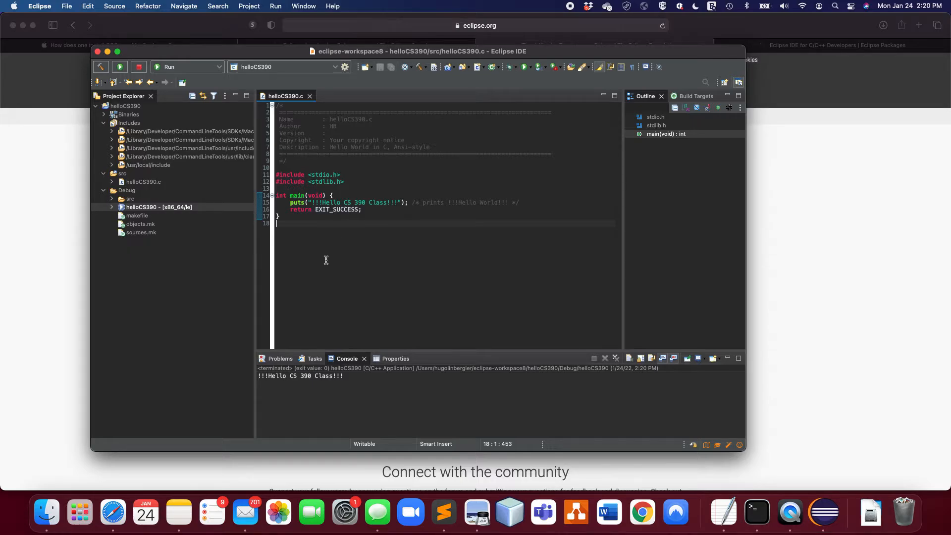
pyautogui.press('Up')
pyautogui.press('Right')
pyautogui.press('Left')
# - Select helloCS390.c in the project's src folder and highlight its code from the first include to the end of main
pyautogui.click(149, 182)
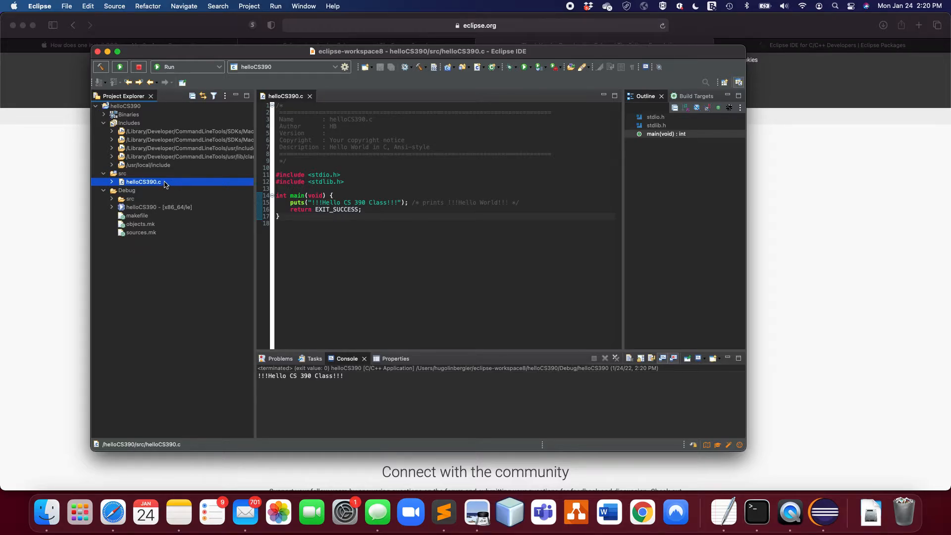
pyautogui.click(66, 6)
pyautogui.moveTo(276, 174); pyautogui.dragTo(298, 248)
pyautogui.click(299, 248)
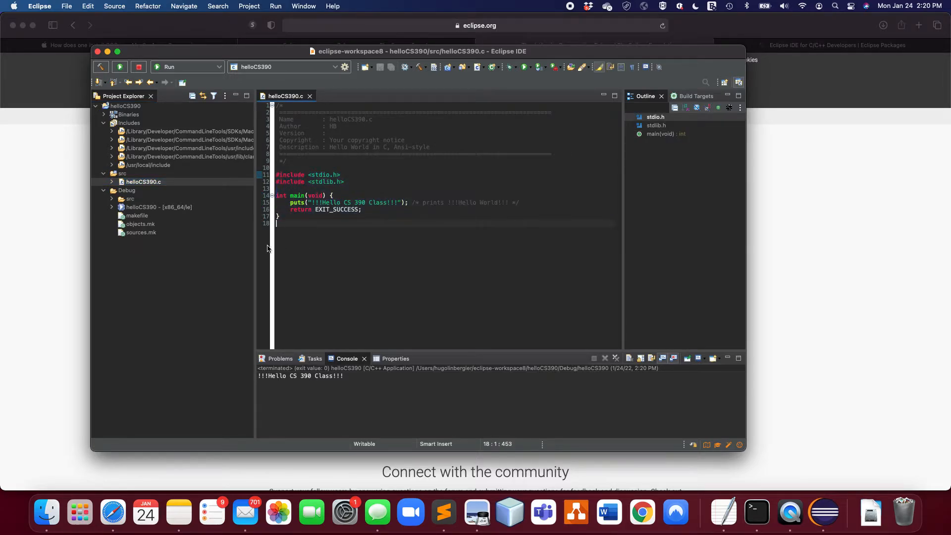
# - Expand helloCS390.c in the src folder to examine its headers and functions, and collapse it again
pyautogui.click(151, 183)
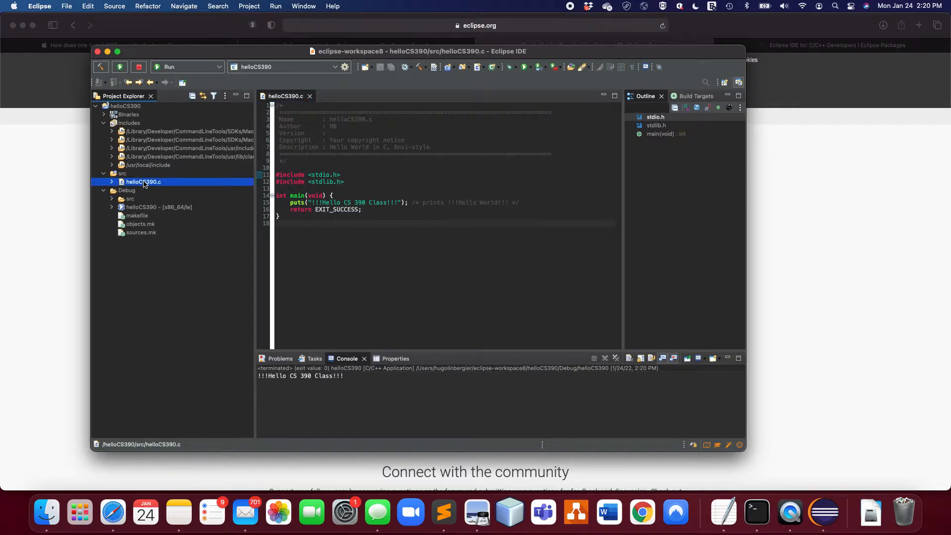
pyautogui.rightClick(152, 182)
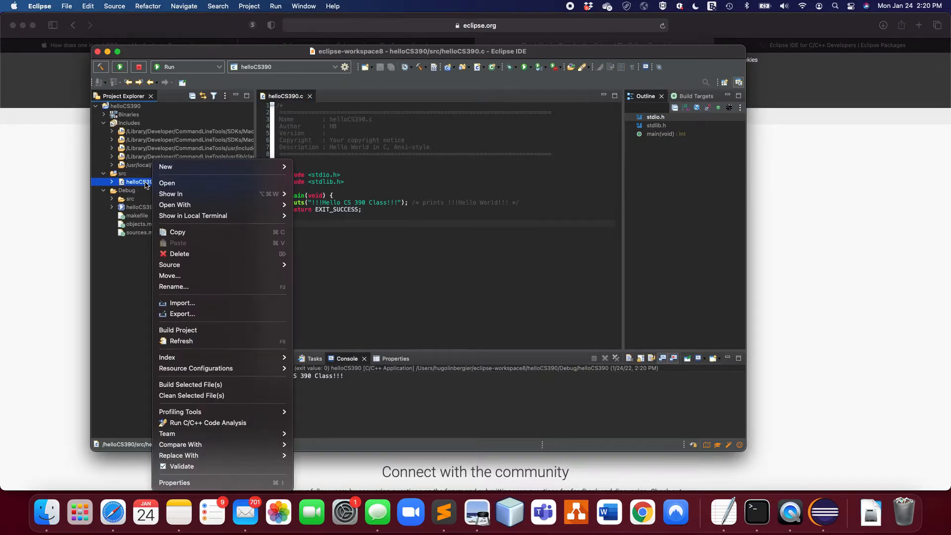
pyautogui.moveTo(193, 198)
pyautogui.click(354, 303)
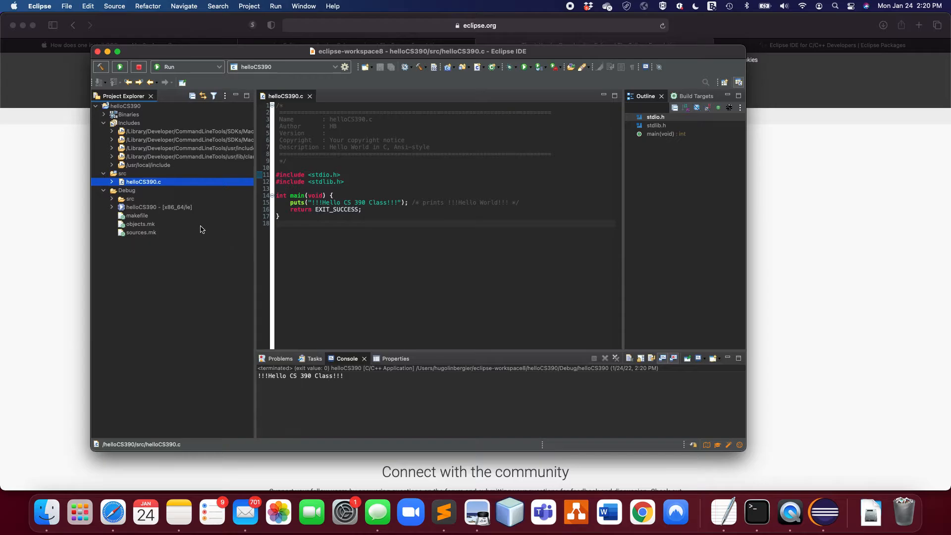
pyautogui.click(111, 182)
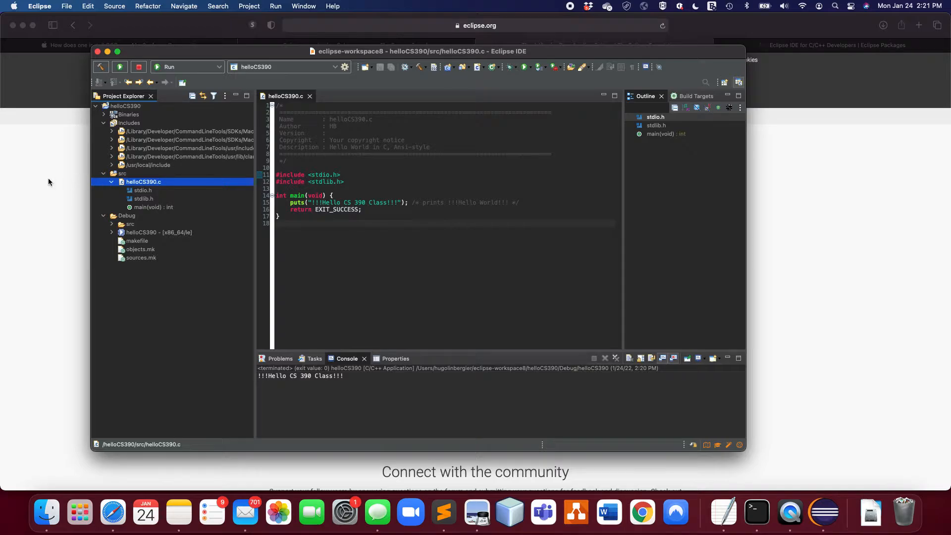
pyautogui.click(111, 182)
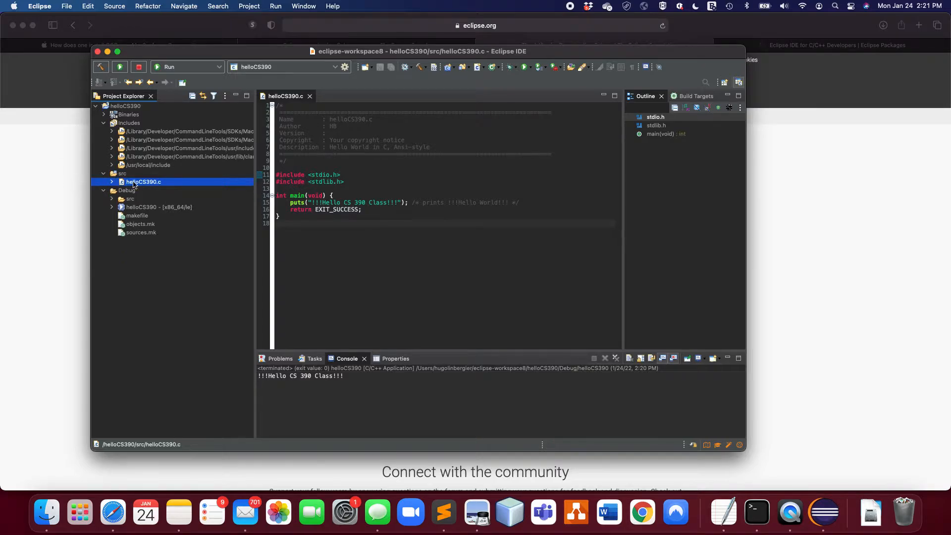
# - Examine the file location of helloCS390.c in its properties, highlighting the full path, and close them without changes
pyautogui.rightClick(134, 183)
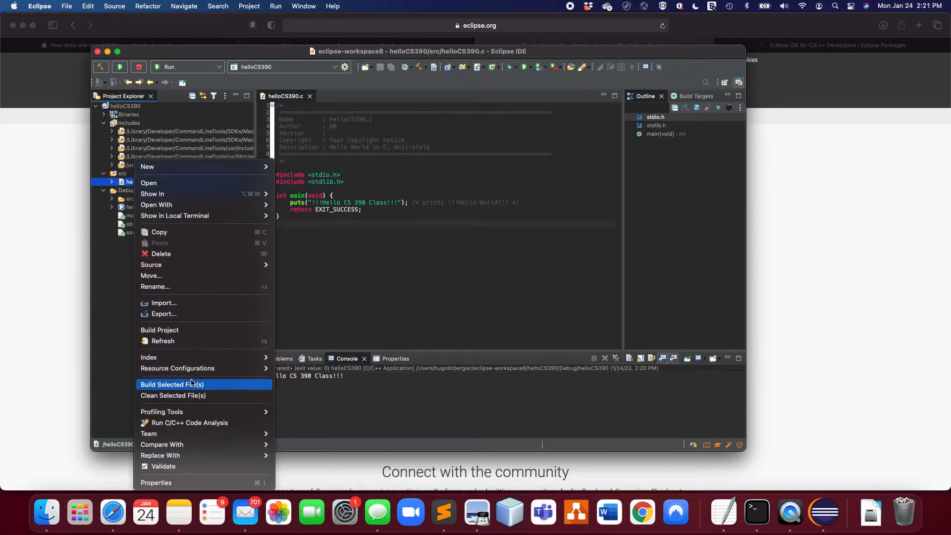
pyautogui.moveTo(193, 208)
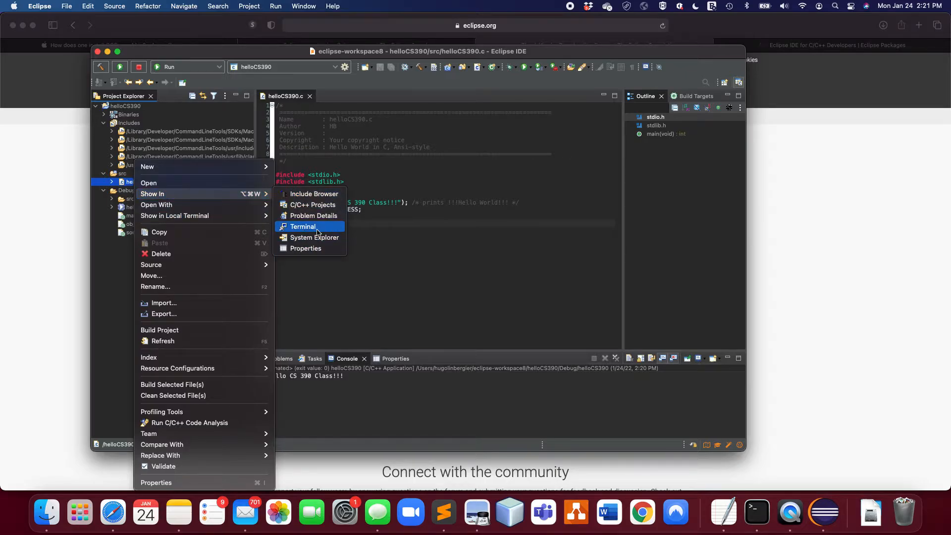
pyautogui.moveTo(186, 168)
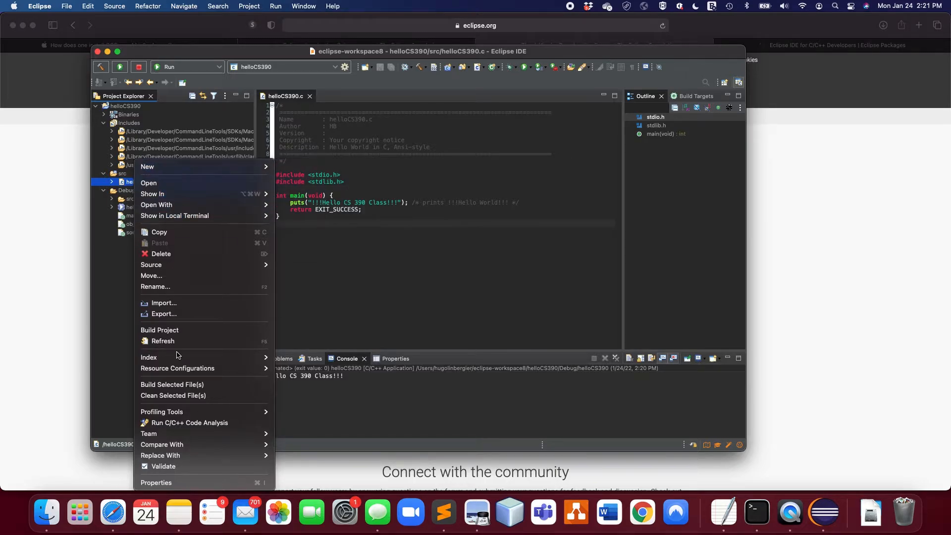
pyautogui.click(182, 485)
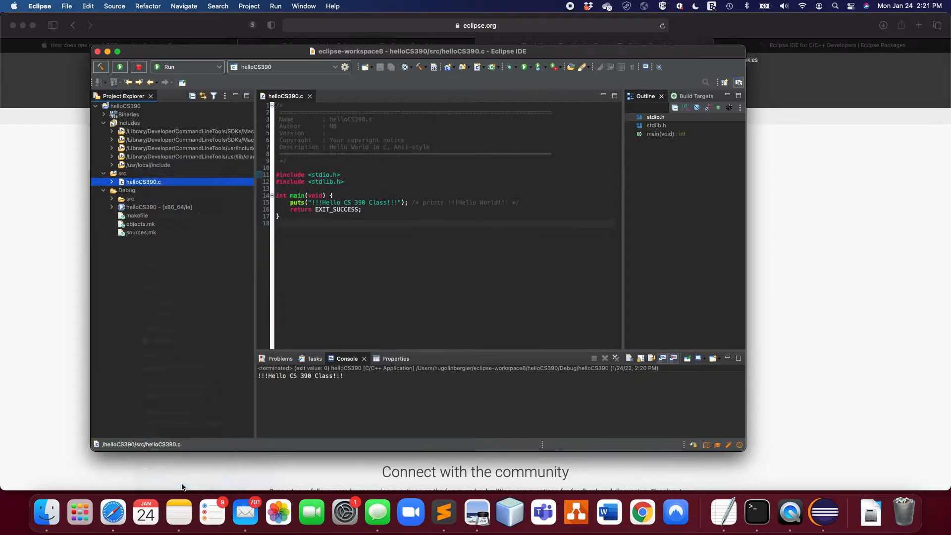
pyautogui.click(363, 121)
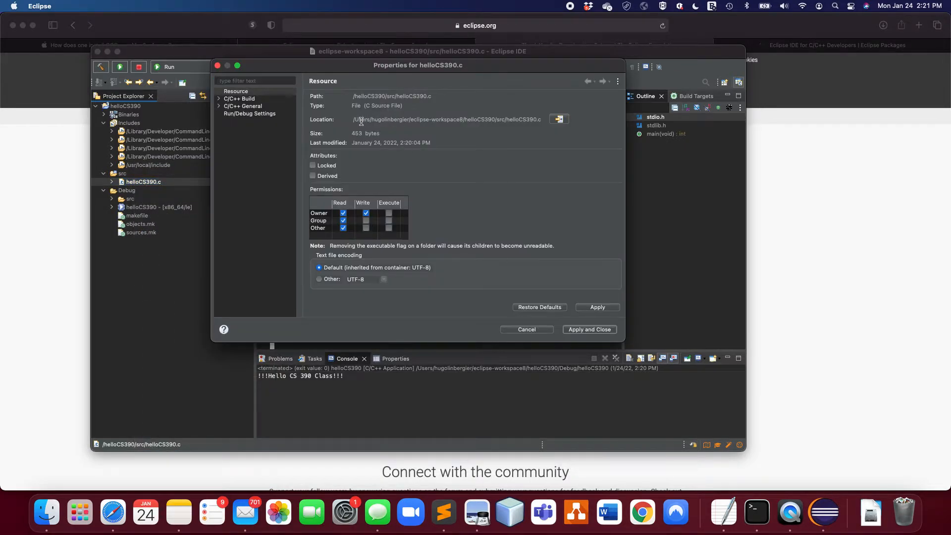
pyautogui.moveTo(357, 120); pyautogui.dragTo(552, 122)
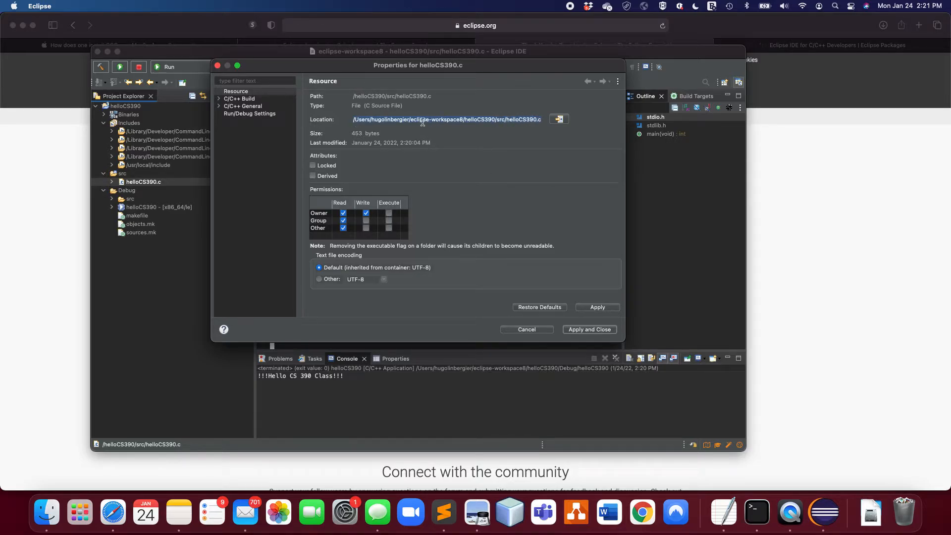
pyautogui.click(527, 330)
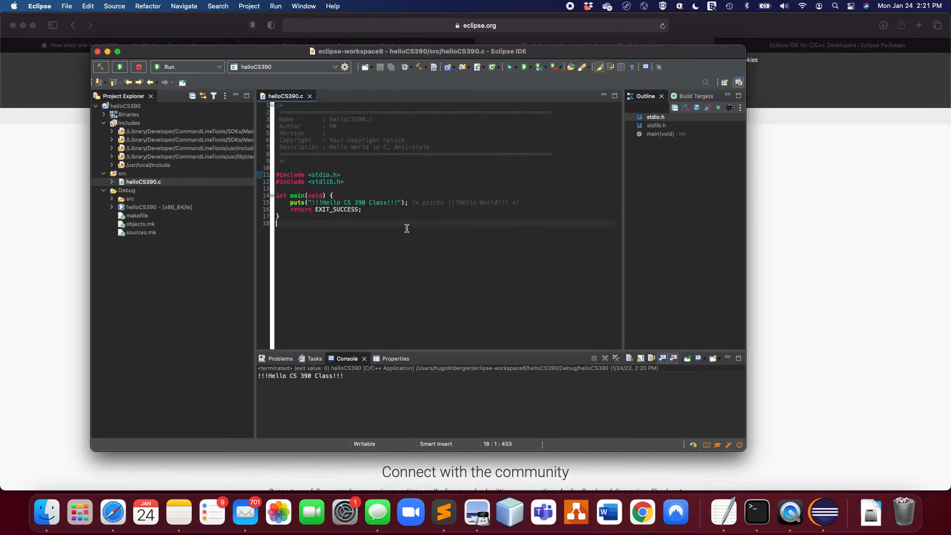
# - Close the Eclipse window and bring up a Terminal window over the browser
pyautogui.click(97, 52)
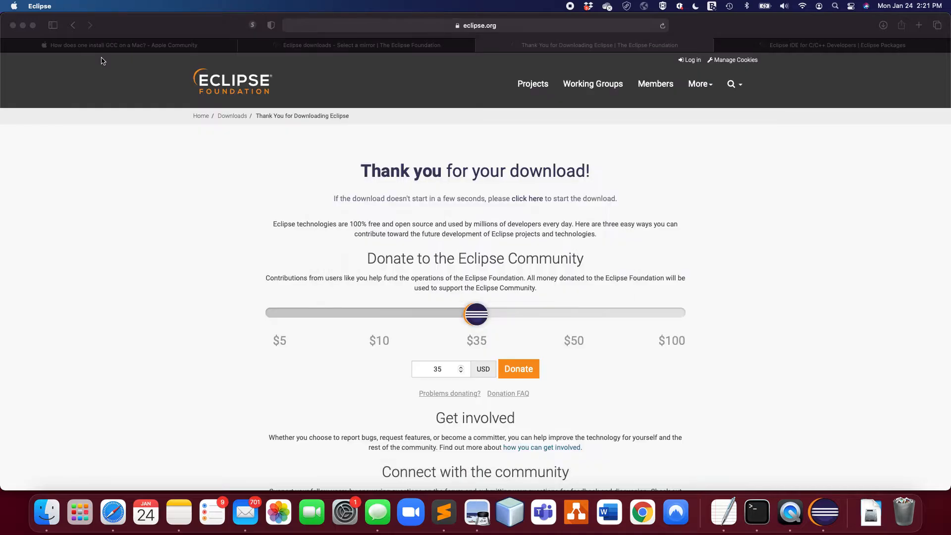
pyautogui.click(794, 516)
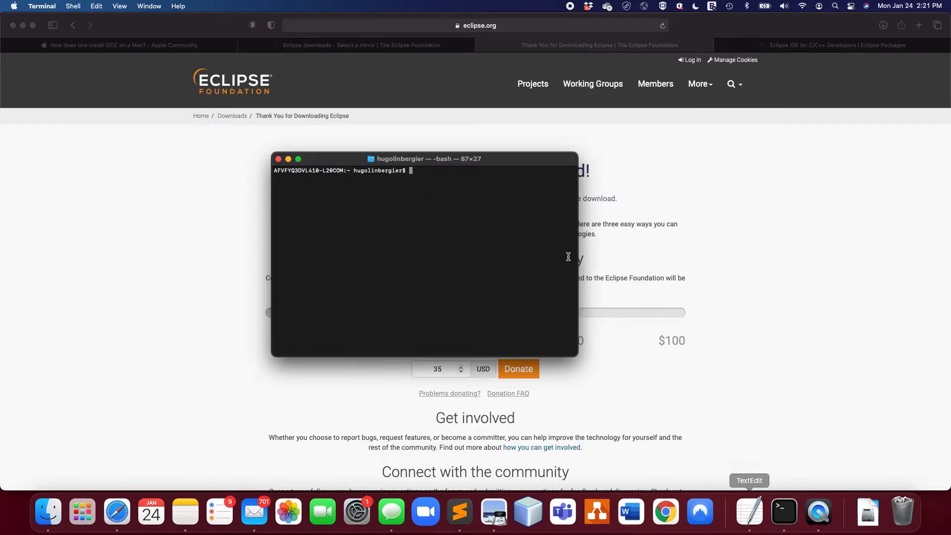
pyautogui.moveTo(416, 160); pyautogui.dragTo(401, 138)
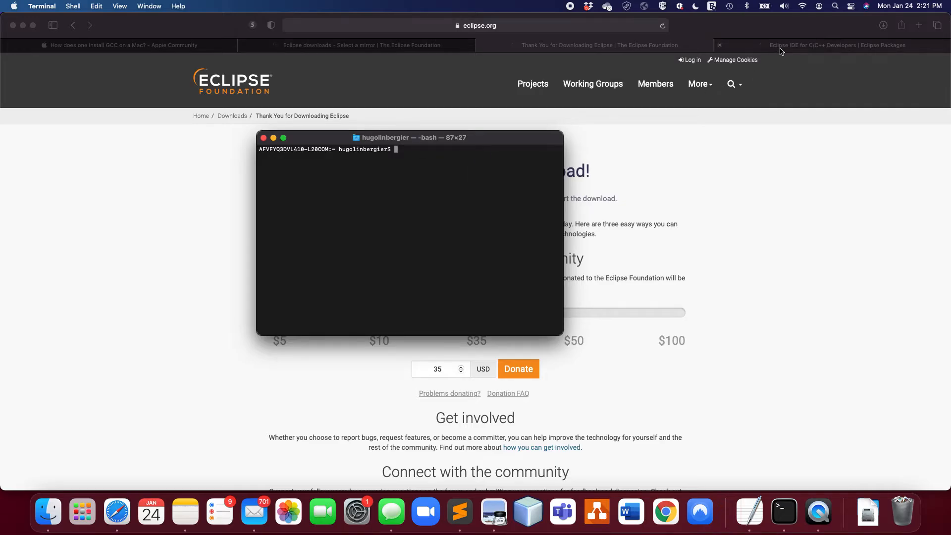
# - Search the web for homebrew in a new Safari tab and copy the install command from the brew.sh site
pyautogui.click(717, 169)
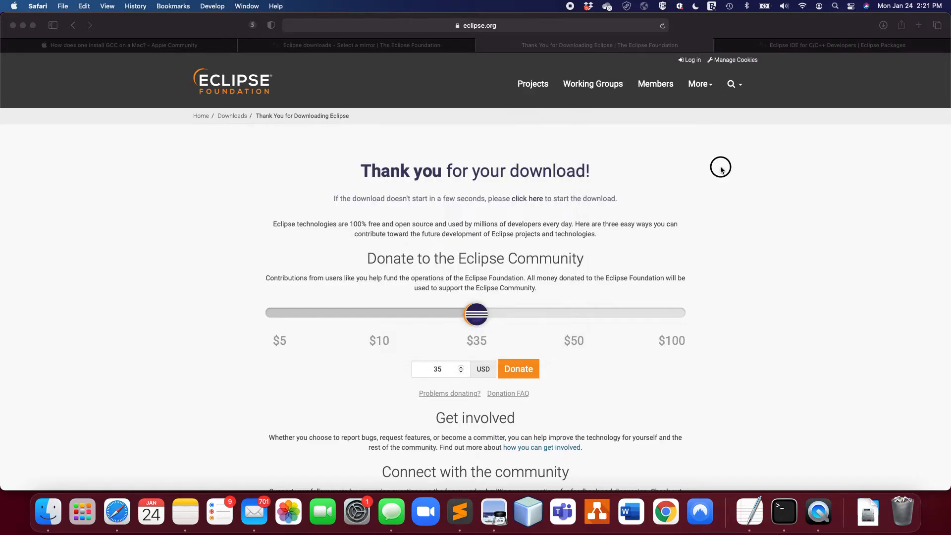
pyautogui.press('super+t')
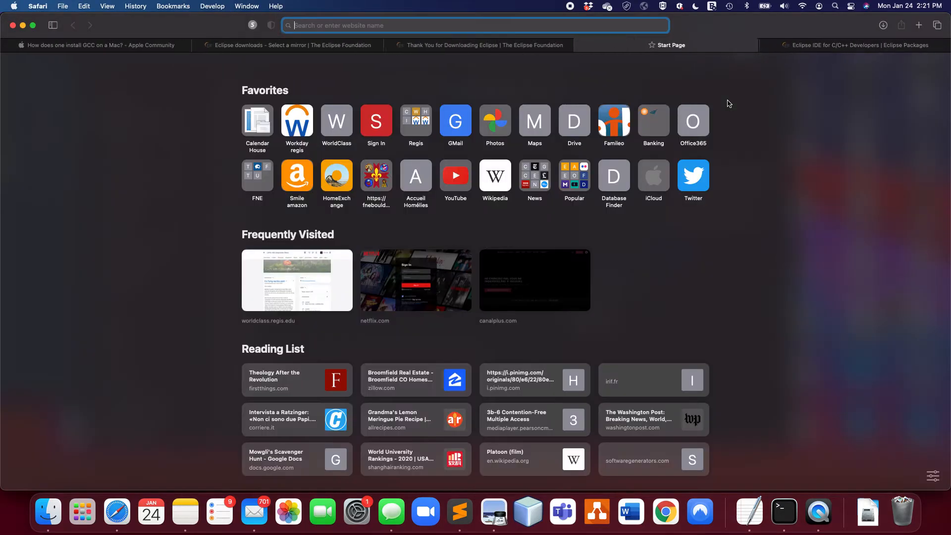
pyautogui.write('homebrew')
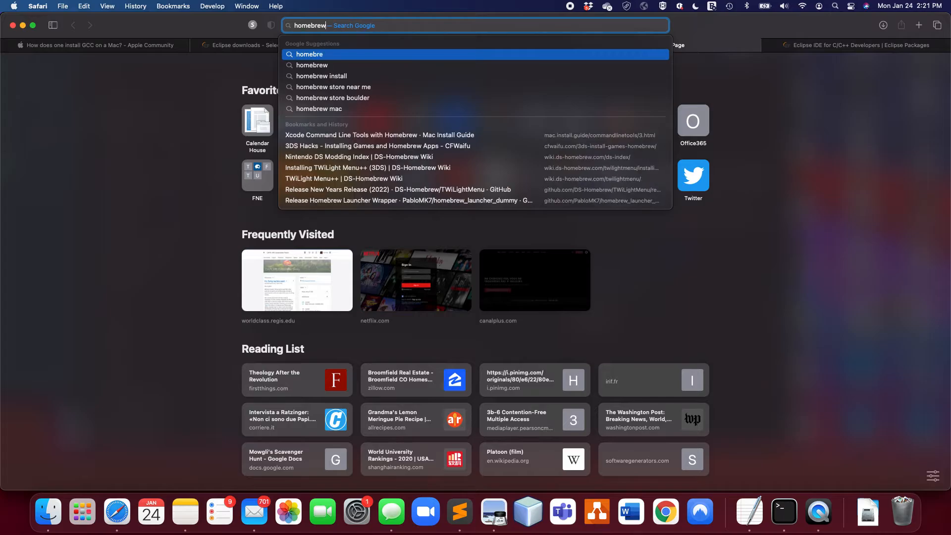
pyautogui.press('Return')
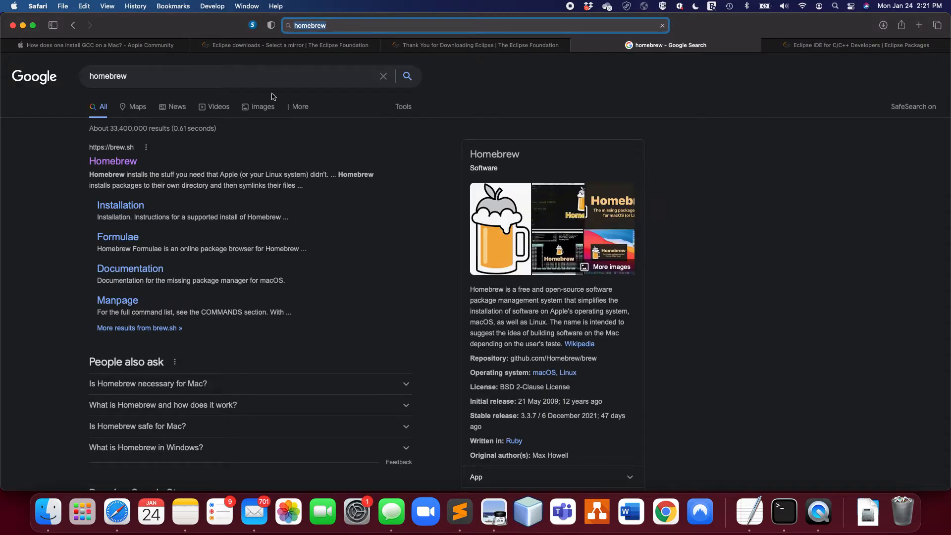
pyautogui.click(101, 161)
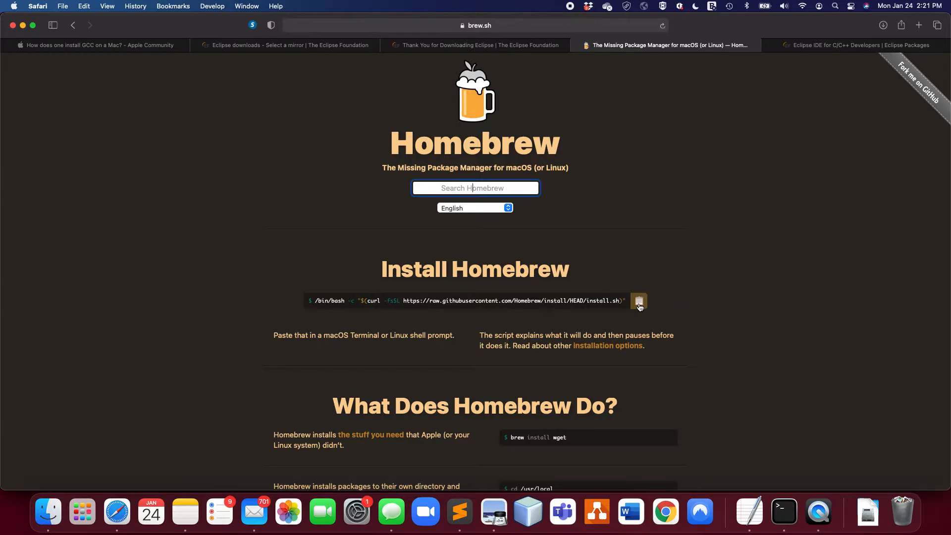
pyautogui.click(640, 306)
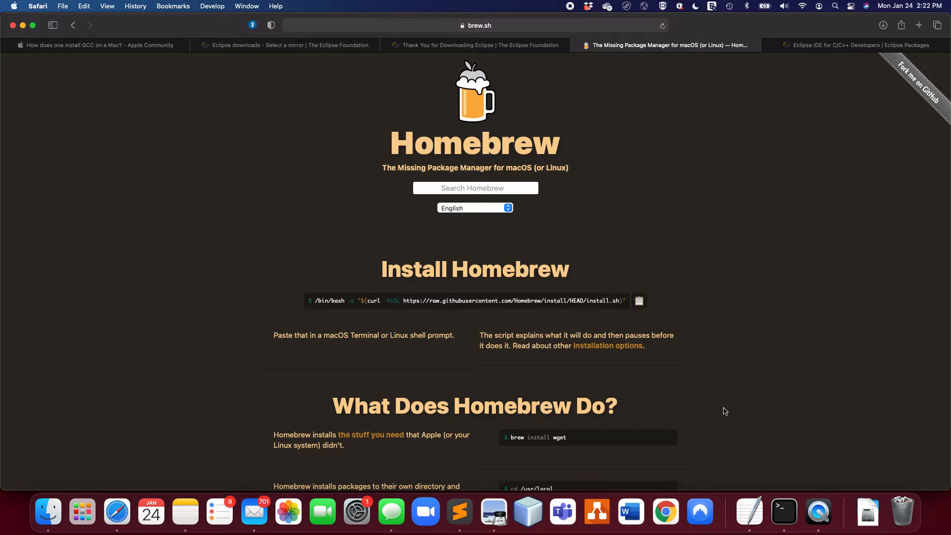
# - Switch to Terminal, paste the Homebrew install command at the prompt, and clear the line without running it
pyautogui.click(784, 511)
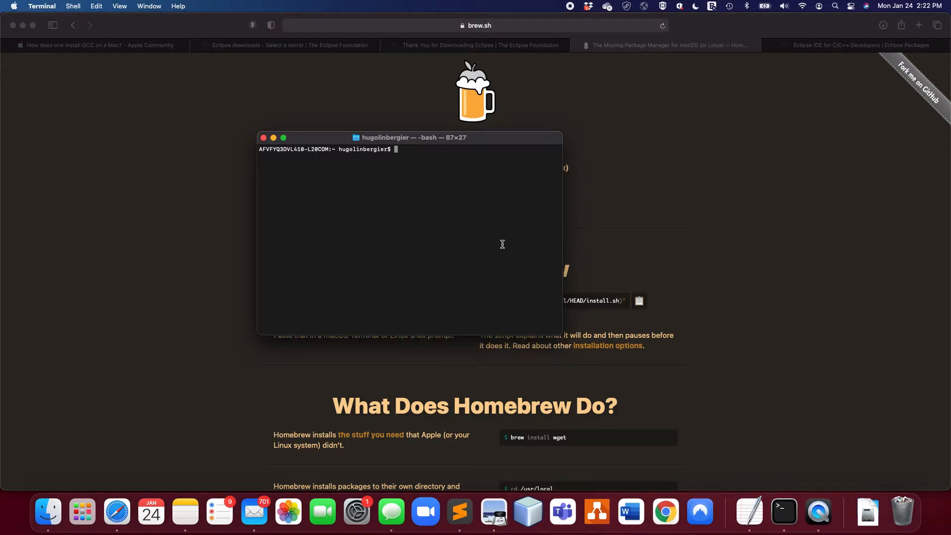
pyautogui.press('super+v')
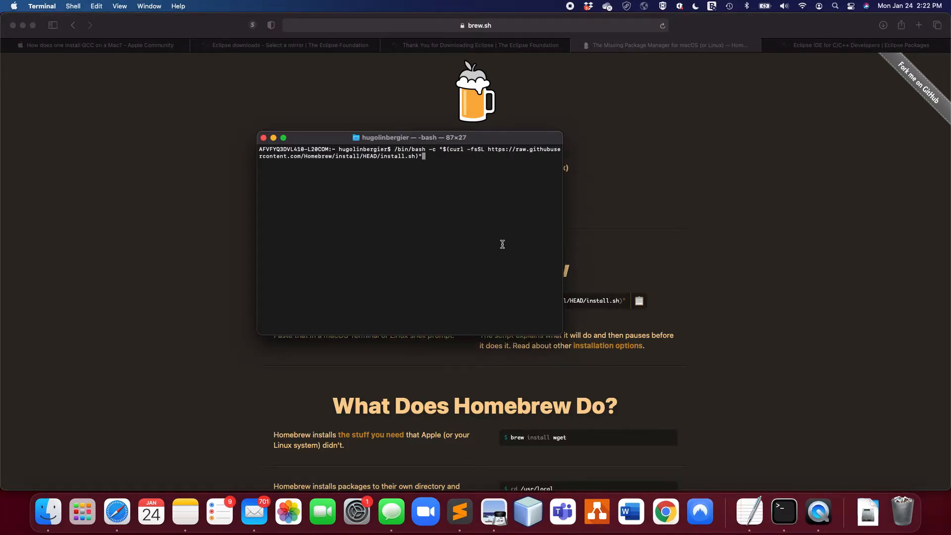
pyautogui.press('Up')
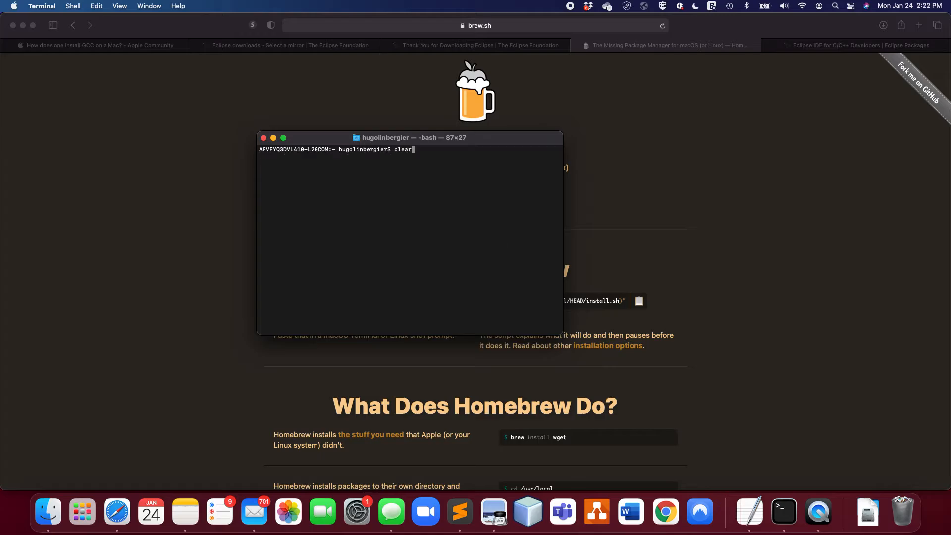
pyautogui.press('Up')
pyautogui.press('Up')
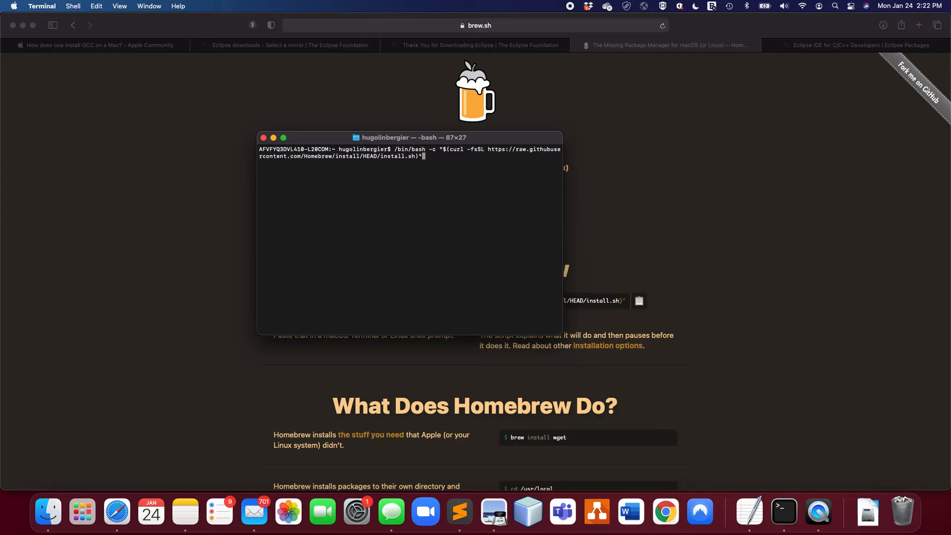
pyautogui.press('Down')
pyautogui.press('Down')
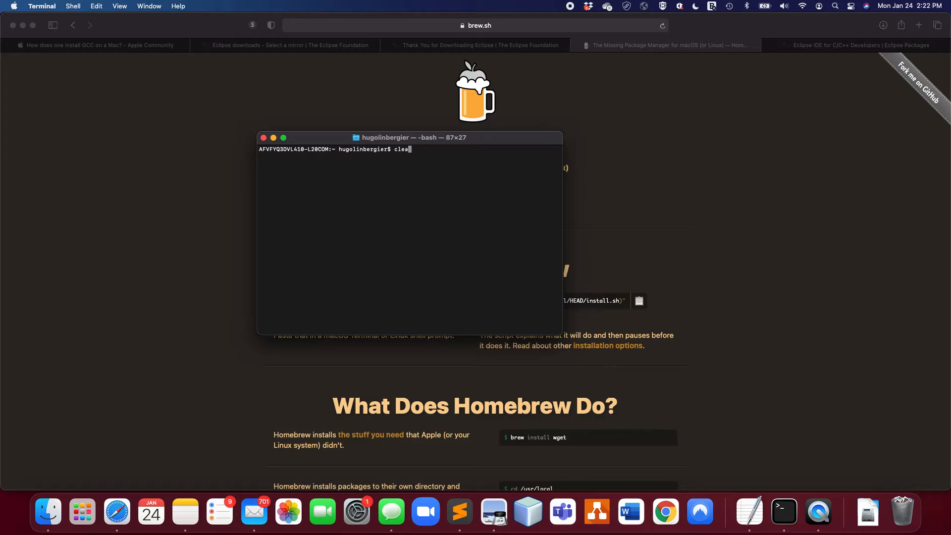
pyautogui.press('BackSpace')
pyautogui.press('BackSpace')
pyautogui.press('BackSpace')
pyautogui.press('BackSpace')
# - Write brew update at the prompt, change it to brew upgrade, and erase the line without running either command
pyautogui.write('brew update')
pyautogui.press('BackSpace')
pyautogui.press('BackSpace')
pyautogui.press('BackSpace')
pyautogui.press('BackSpace')
pyautogui.write('grade')
pyautogui.press('BackSpace')
pyautogui.press('BackSpace')
pyautogui.press('BackSpace')
pyautogui.press('BackSpace')
pyautogui.press('BackSpace')
pyautogui.press('BackSpace')
pyautogui.press('BackSpace')
pyautogui.press('BackSpace')
pyautogui.press('BackSpace')
pyautogui.press('BackSpace')
# - Return to Safari and examine the brew commands for installing GCC in the Apple Community answer
pyautogui.click(105, 97)
pyautogui.click(111, 45)
pyautogui.scroll(-3, 372, 346)
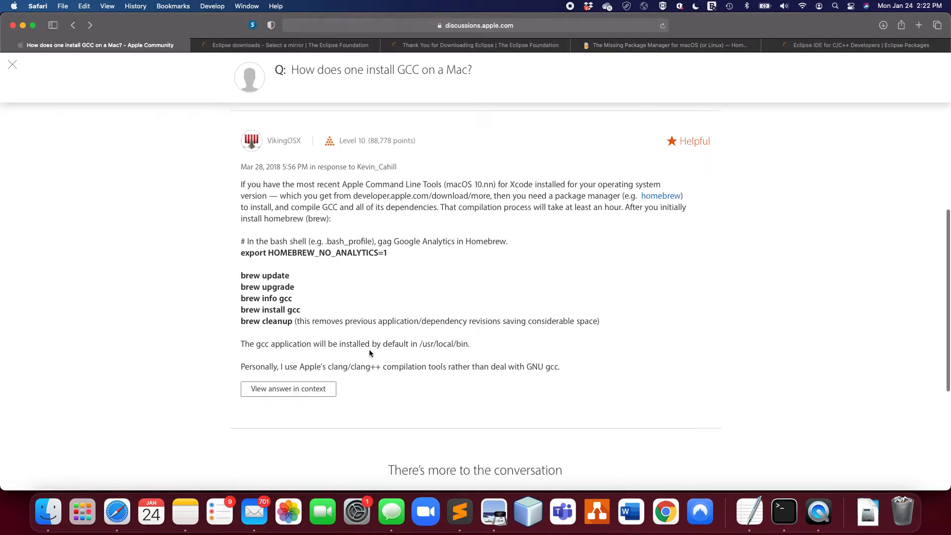
# - Copy brew info gcc from the Apple Community answer and run it in Terminal
pyautogui.moveTo(243, 299); pyautogui.dragTo(312, 297)
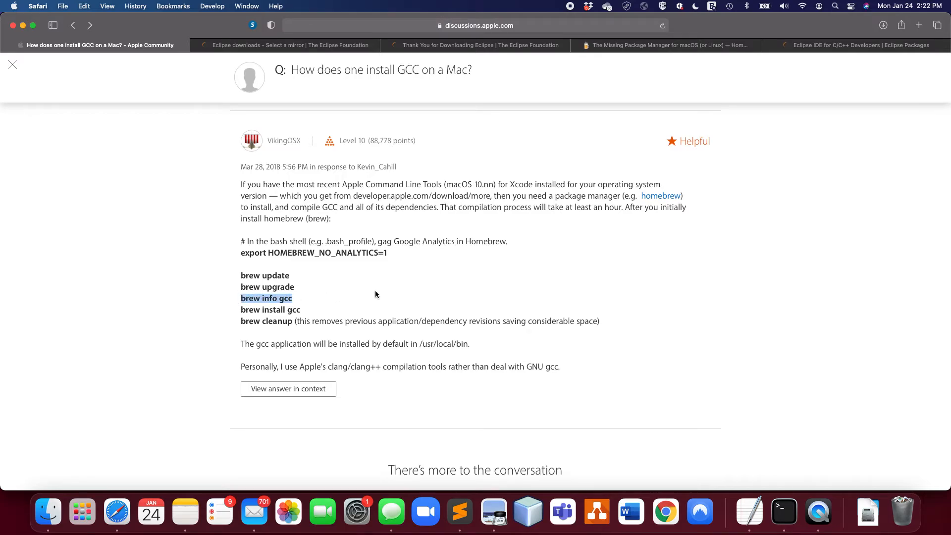
pyautogui.press('super+Tab')
pyautogui.press('super+Tab')
pyautogui.press('super+Tab')
pyautogui.press('super+v')
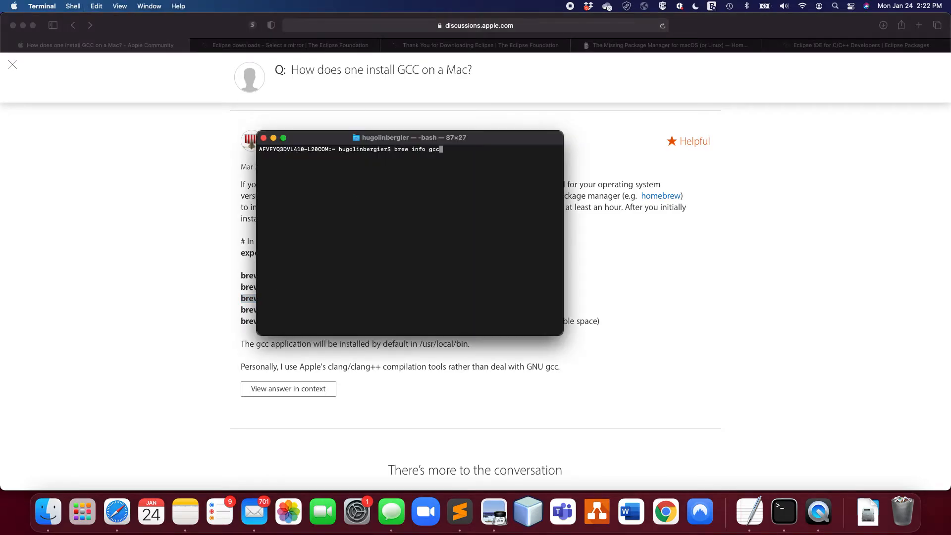
pyautogui.press('Return')
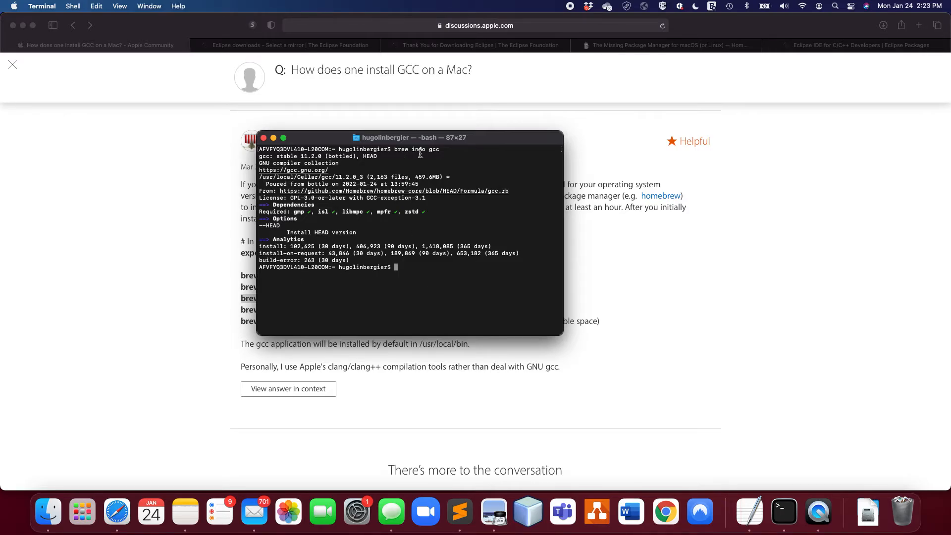
# - Copy brew install gcc from the Safari answer, run it in Terminal, and enter the same command again at the prompt
pyautogui.click(398, 399)
pyautogui.click(309, 312)
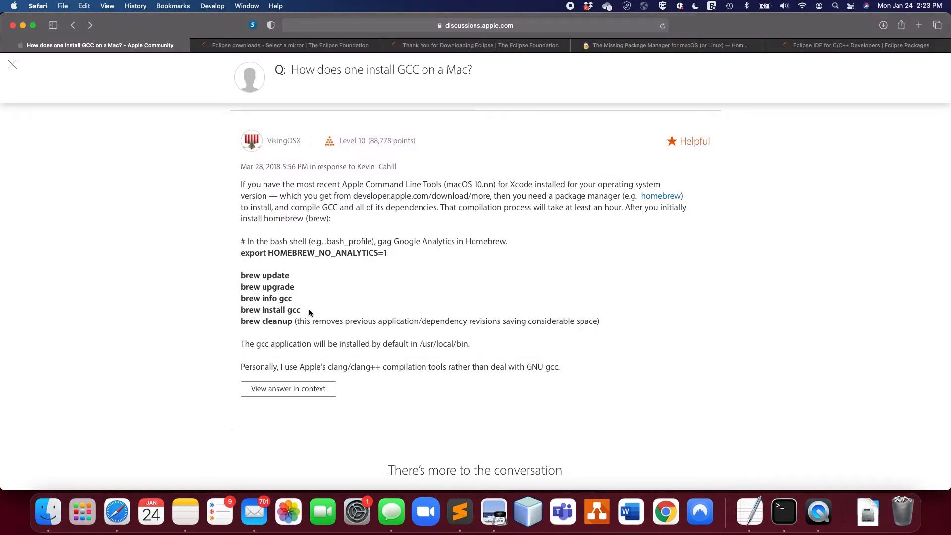
pyautogui.moveTo(309, 312); pyautogui.dragTo(248, 311)
pyautogui.press('super+c')
pyautogui.press('super+Tab')
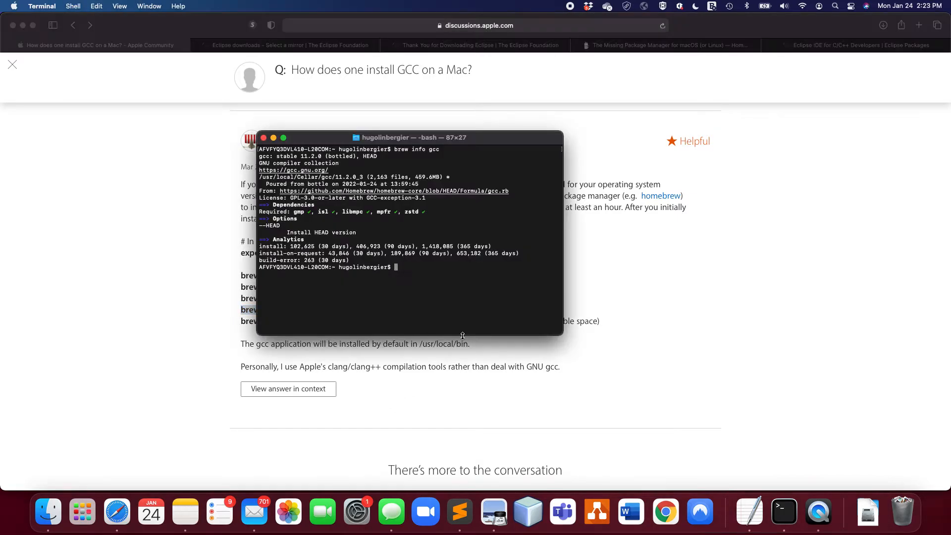
pyautogui.press('super+v')
pyautogui.press('Return')
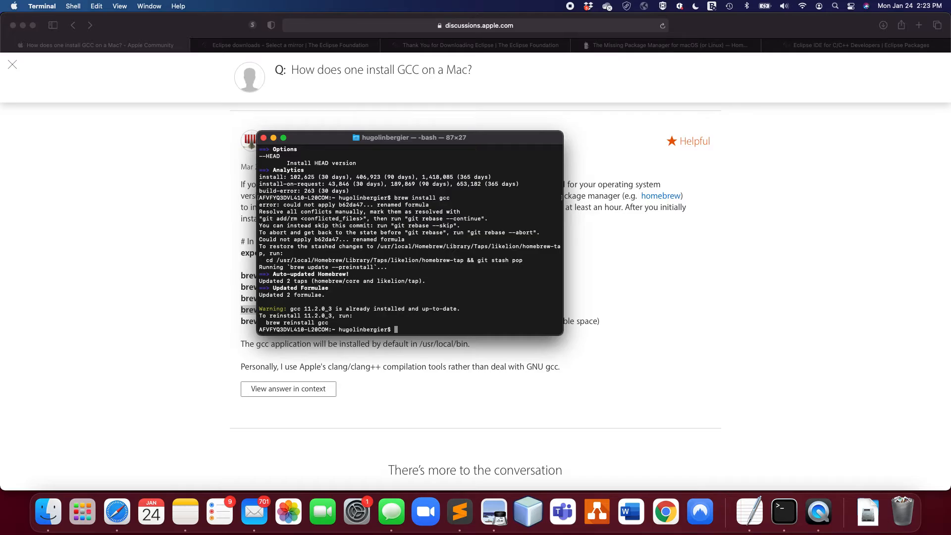
pyautogui.write('brew install gcc')
# - Return to Safari, search the web for "install GCC on a Mac", and open the Apple Community answer listing the brew commands
pyautogui.click(458, 389)
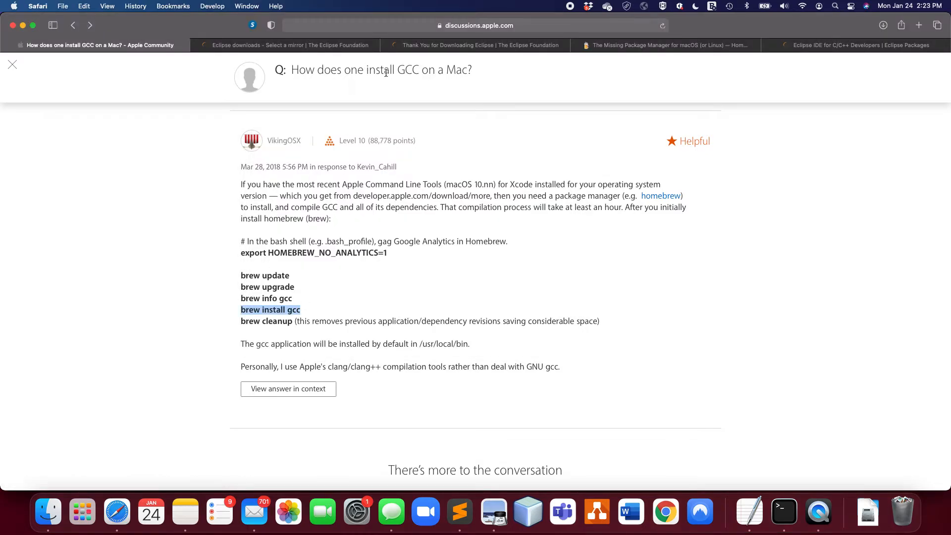
pyautogui.moveTo(367, 71); pyautogui.dragTo(468, 74)
pyautogui.press('super+c')
pyautogui.press('super+l')
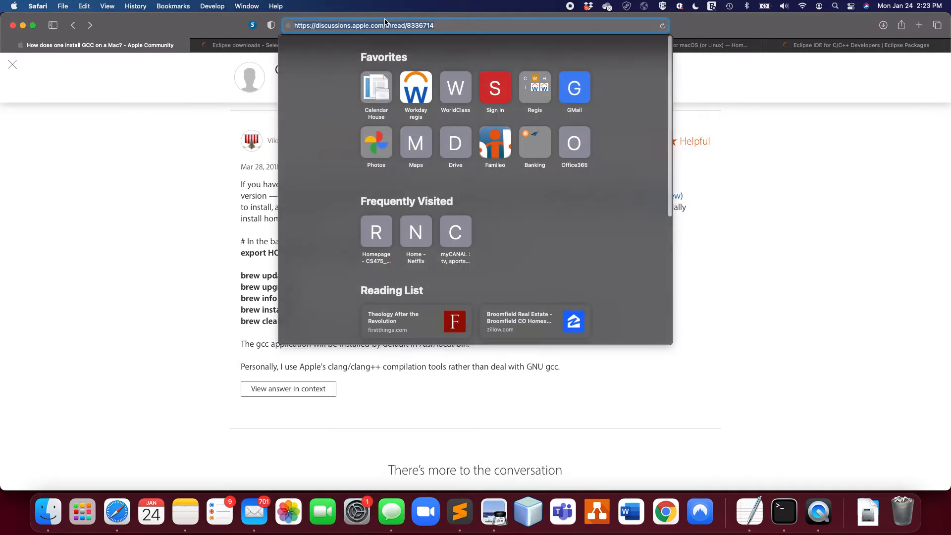
pyautogui.press('super+v')
pyautogui.press('Return')
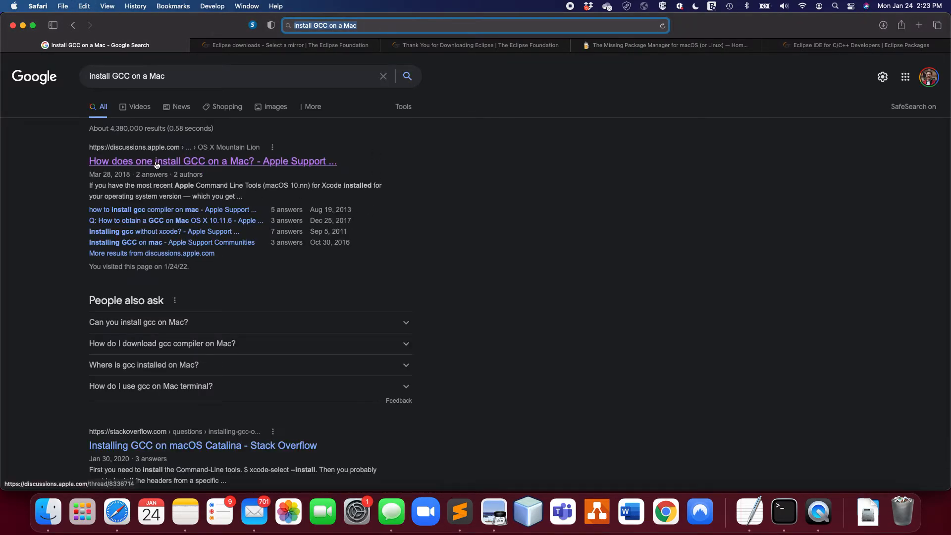
pyautogui.click(154, 165)
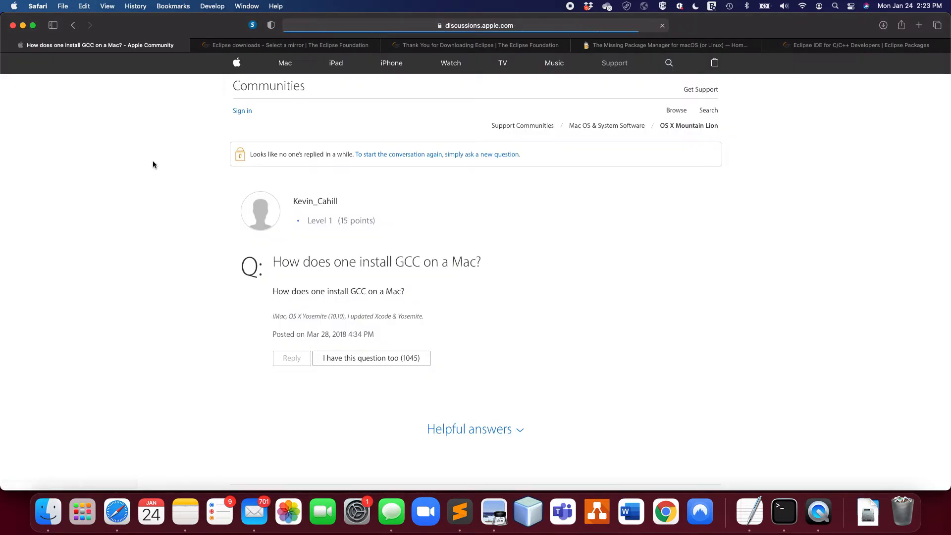
pyautogui.scroll(-5, 435, 286)
pyautogui.scroll(-6, 435, 286)
pyautogui.scroll(2, 435, 285)
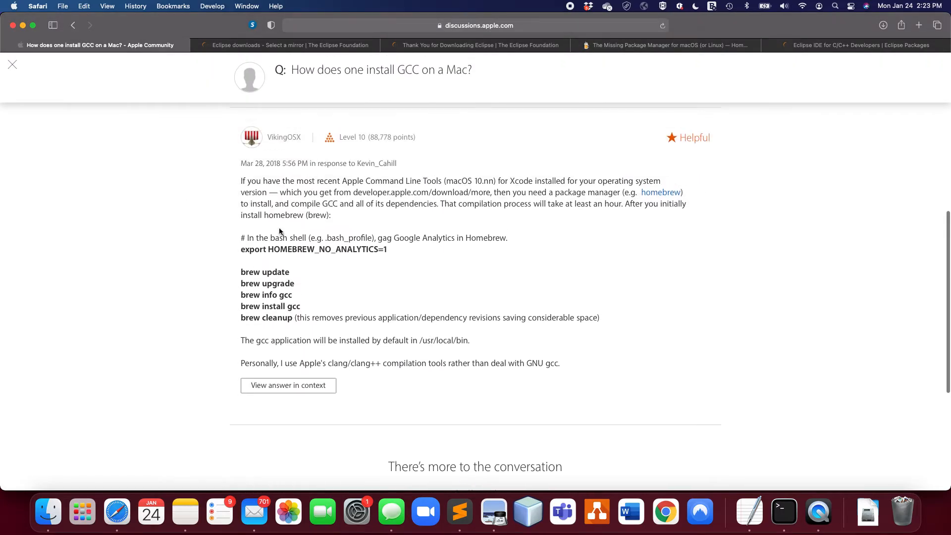
pyautogui.scroll(-2, 297, 282)
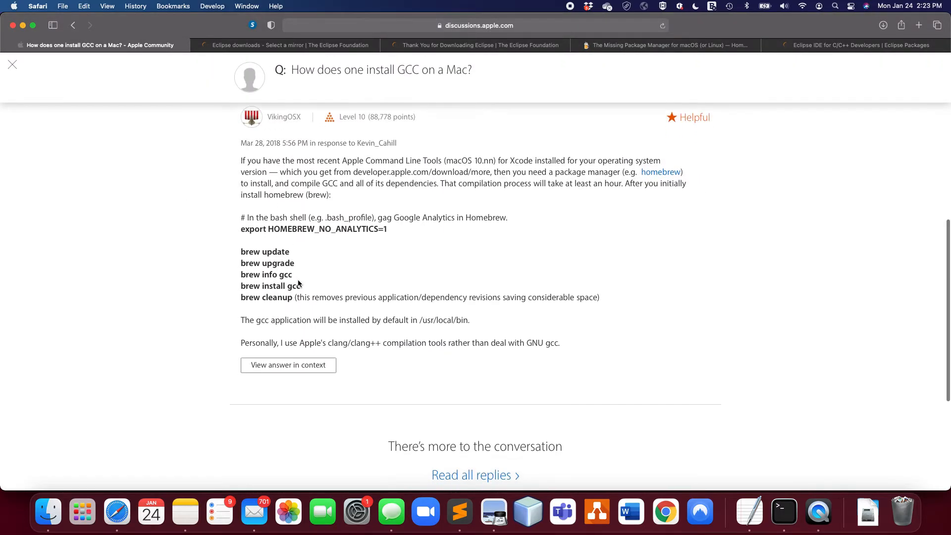
pyautogui.scroll(1, 298, 284)
# - Switch to Terminal, recall earlier commands at the prompt, and erase the line without running it
pyautogui.press('super+Tab')
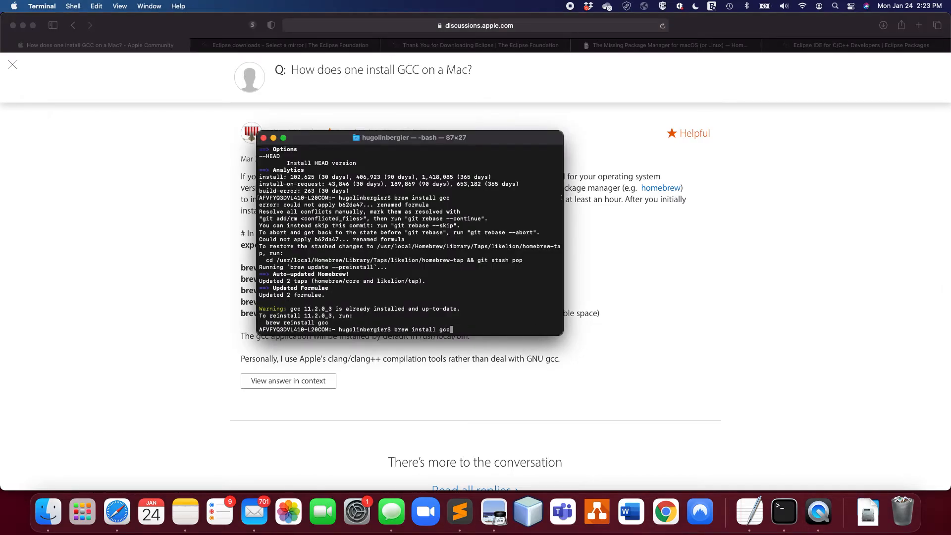
pyautogui.press('Up')
pyautogui.press('Up')
pyautogui.press('Up')
pyautogui.press('Up')
pyautogui.press('BackSpace')
pyautogui.press('BackSpace')
pyautogui.press('BackSpace')
pyautogui.press('BackSpace')
pyautogui.press('BackSpace')
# - Copy brew cleanup from the Safari answer and run it in Terminal
pyautogui.click(556, 385)
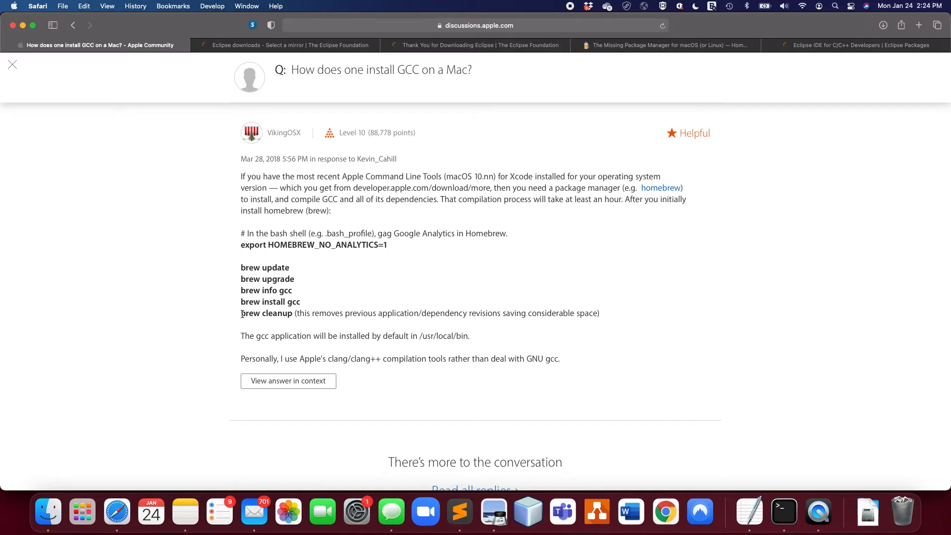
pyautogui.moveTo(241, 314); pyautogui.dragTo(297, 312)
pyautogui.press('super+c')
pyautogui.press('super+Tab')
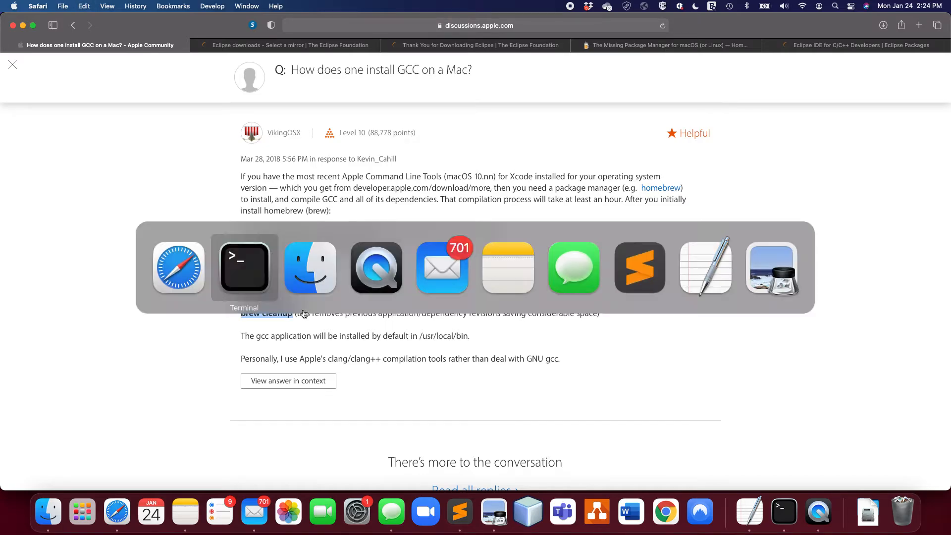
pyautogui.press('super+v')
pyautogui.press('Return')
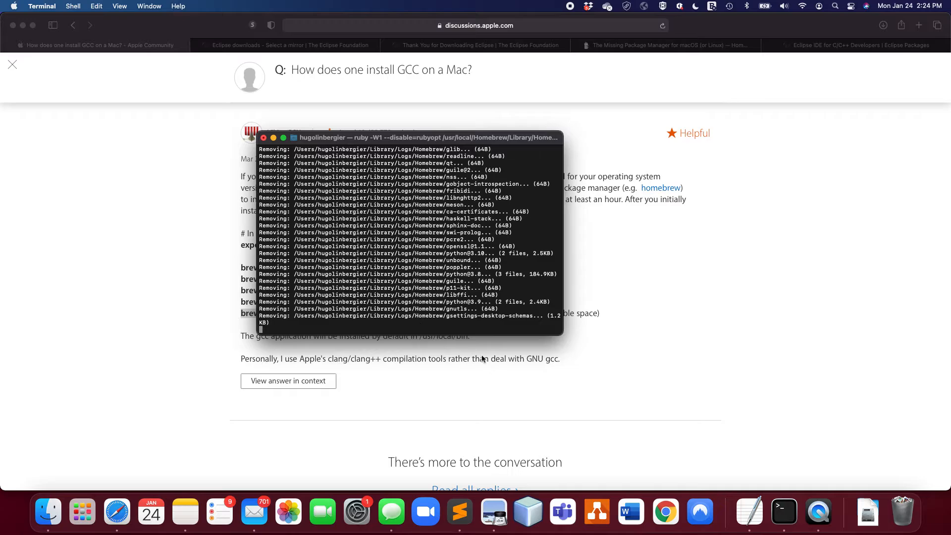
pyautogui.press('super+Tab')
pyautogui.press('super+Tab')
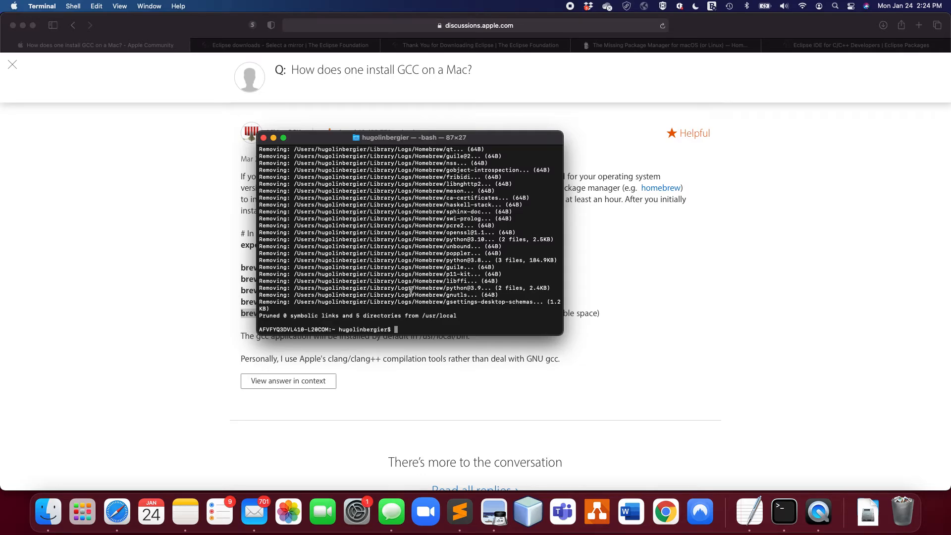
# - Try to show the compiler's help with hcc help, and correct the command to gcc help
pyautogui.write('hcc help')
pyautogui.press('Return')
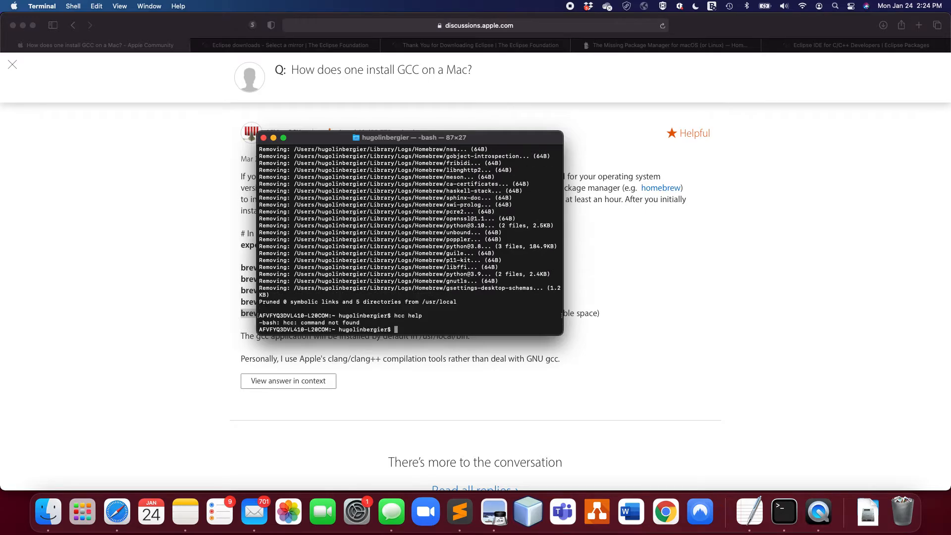
pyautogui.press('Up')
pyautogui.press('Left')
pyautogui.press('Left')
pyautogui.press('Left')
pyautogui.press('Left')
pyautogui.press('Left')
pyautogui.press('Left')
pyautogui.press('Left')
pyautogui.press('BackSpace')
pyautogui.write('g')
pyautogui.press('Return')
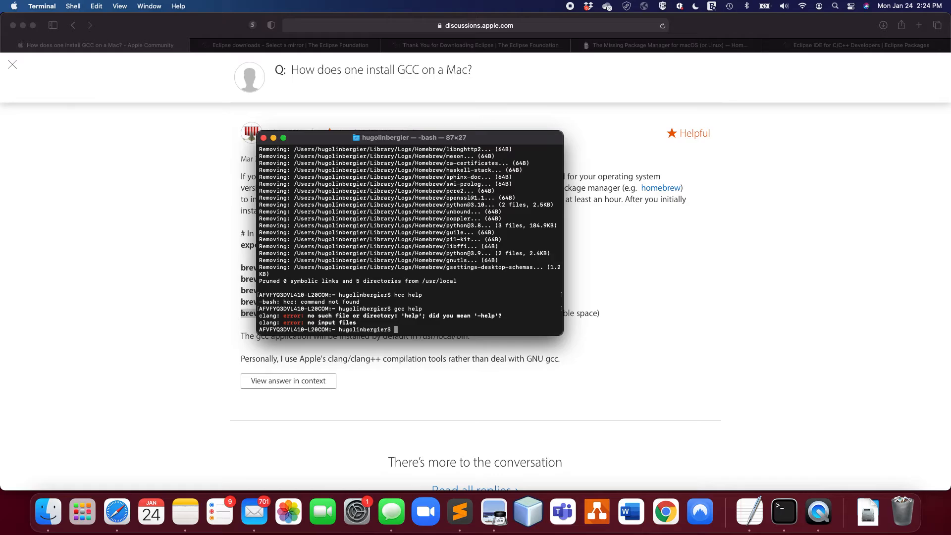
# - Change the command to gcc -help, run it, and look through the listed compiler options
pyautogui.press('Up')
pyautogui.press('Left')
pyautogui.press('Left')
pyautogui.press('Left')
pyautogui.press('Left')
pyautogui.write('-')
pyautogui.press('Return')
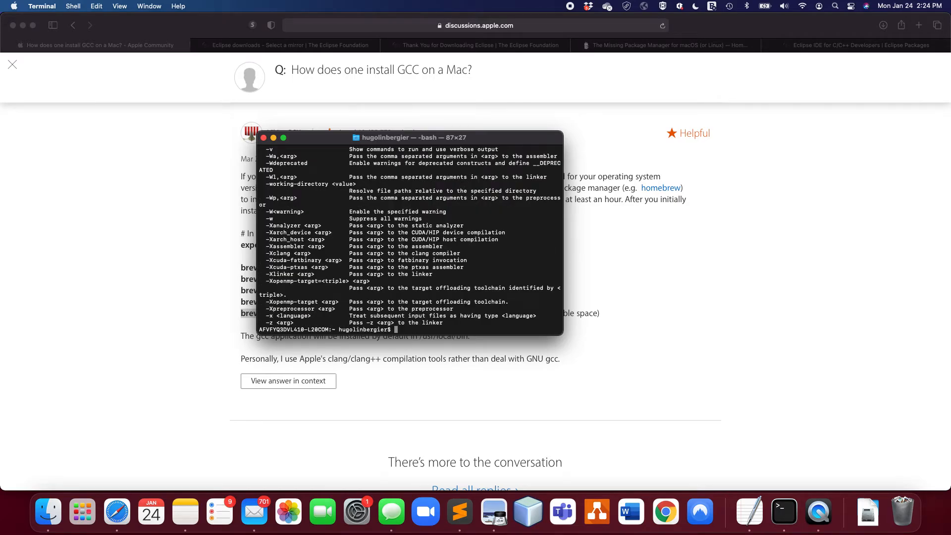
pyautogui.scroll(15, 428, 242)
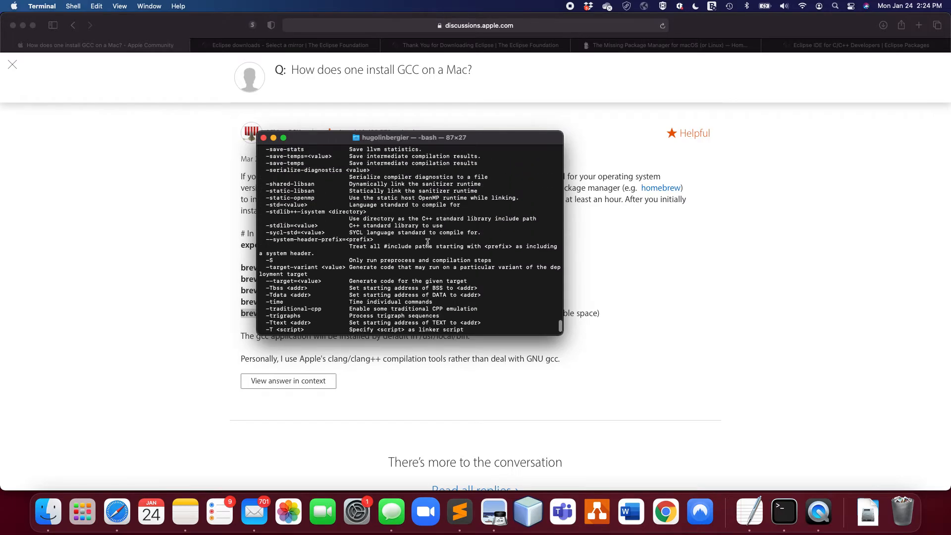
pyautogui.scroll(-15, 427, 242)
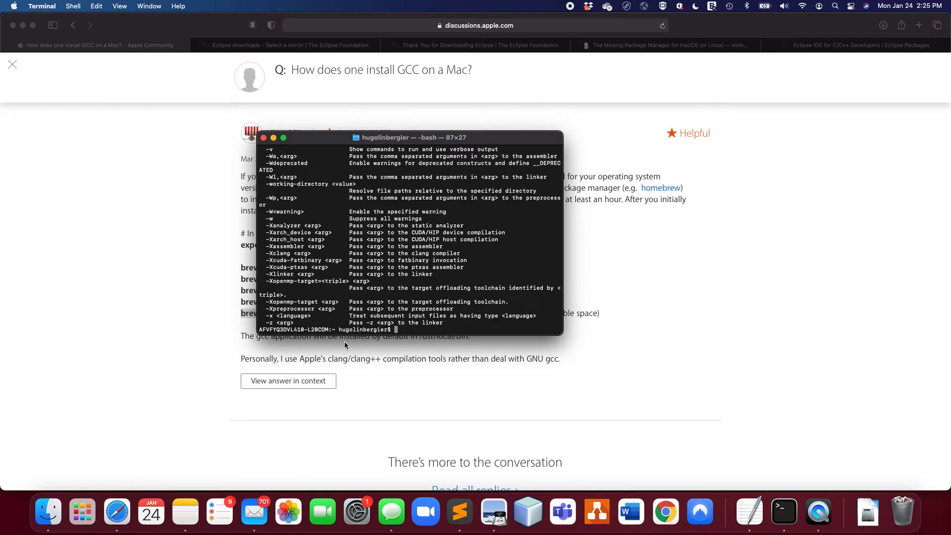
# - Change into the dev directory and from there into its C subdirectory
pyautogui.write('cd dev')
pyautogui.press('Return')
pyautogui.write('c')
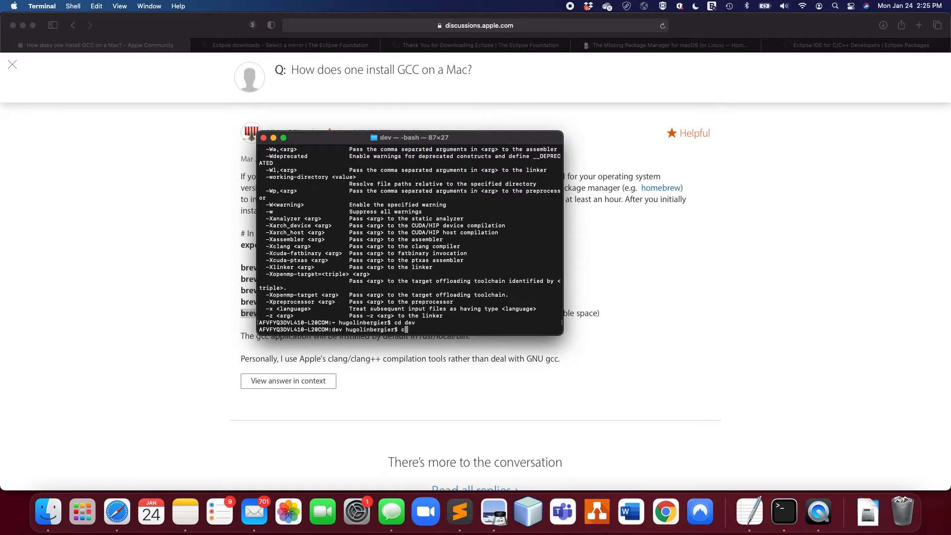
pyautogui.write('d C')
pyautogui.press('Return')
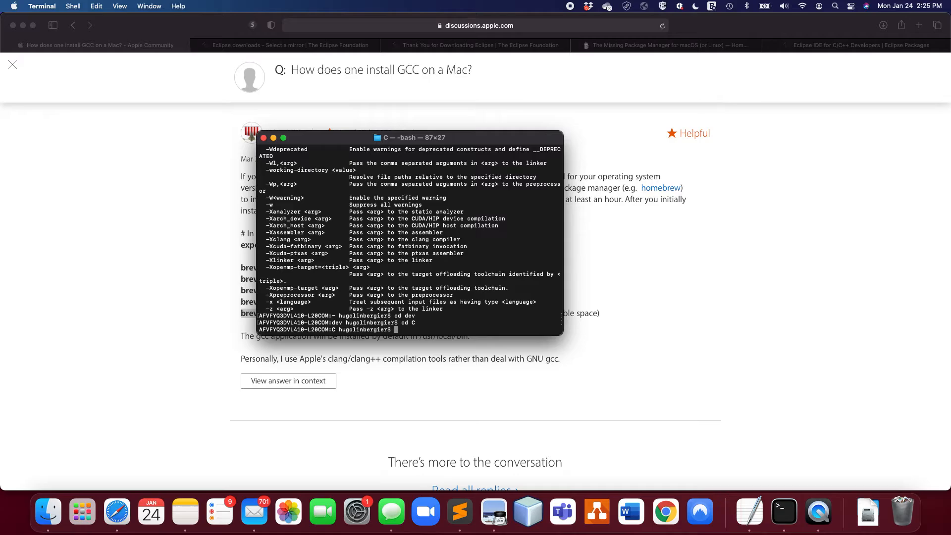
# - Try to open the current directory using the commands . open, .open and ./ open
pyautogui.write('. open')
pyautogui.press('Return')
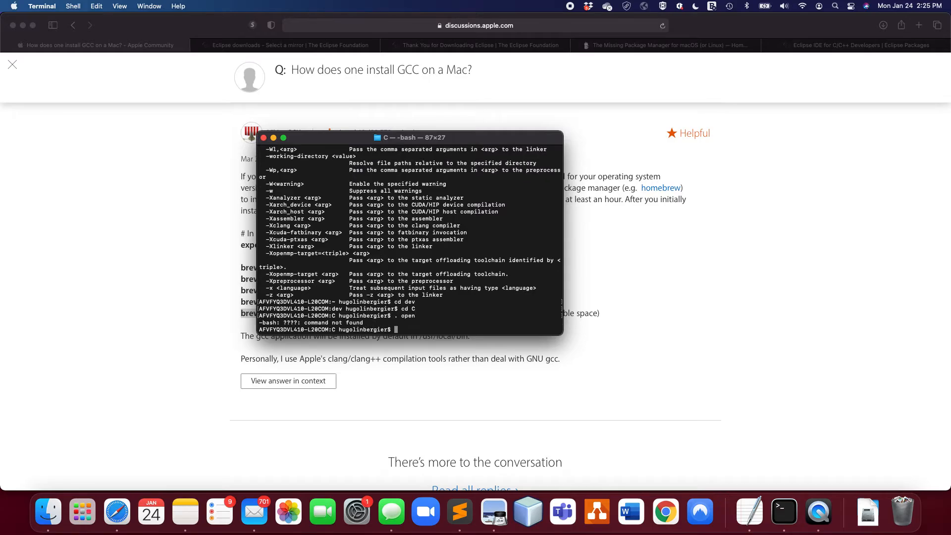
pyautogui.press('Up')
pyautogui.press('Left')
pyautogui.press('Left')
pyautogui.press('Left')
pyautogui.press('Left')
pyautogui.press('Left')
pyautogui.press('Delete')
pyautogui.press('Return')
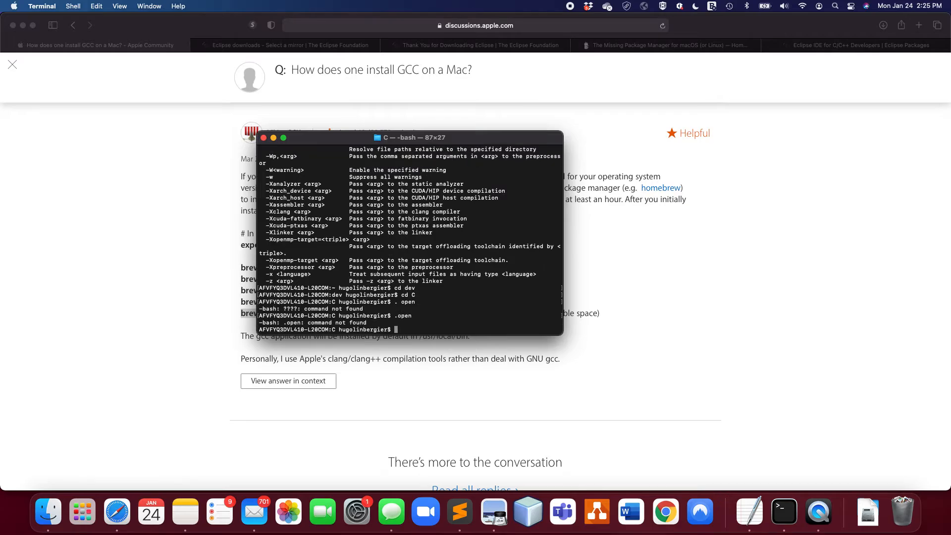
pyautogui.press('Up')
pyautogui.press('Left')
pyautogui.press('Left')
pyautogui.press('Left')
pyautogui.press('Left')
pyautogui.write('/')
pyautogui.press('Return')
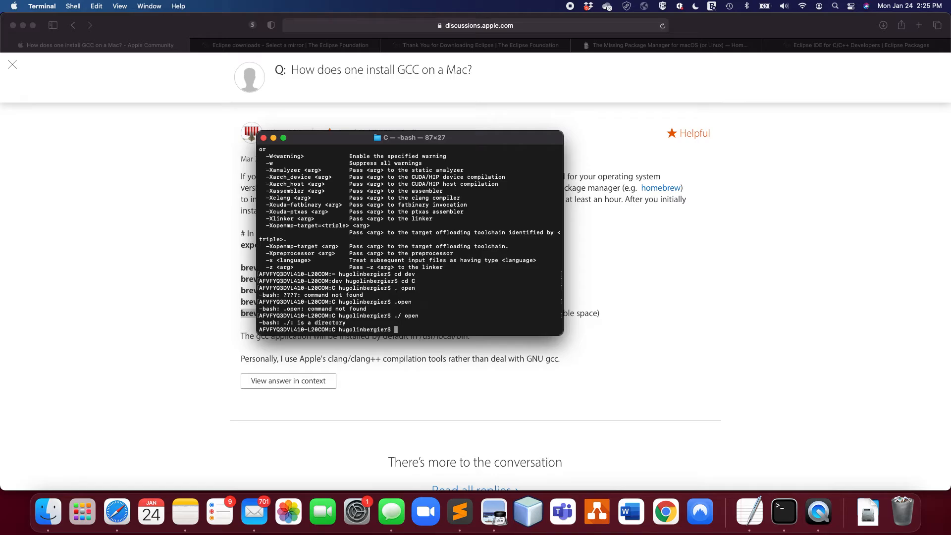
# - Open the current directory in Finder with open ., delete a.out, and move the window clear of the terminal output
pyautogui.write('open .')
pyautogui.press('Return')
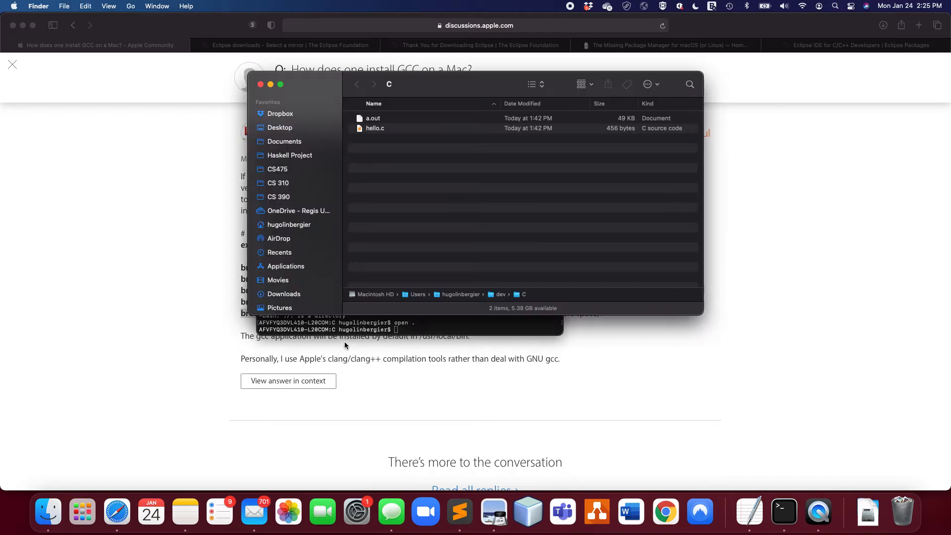
pyautogui.click(425, 127)
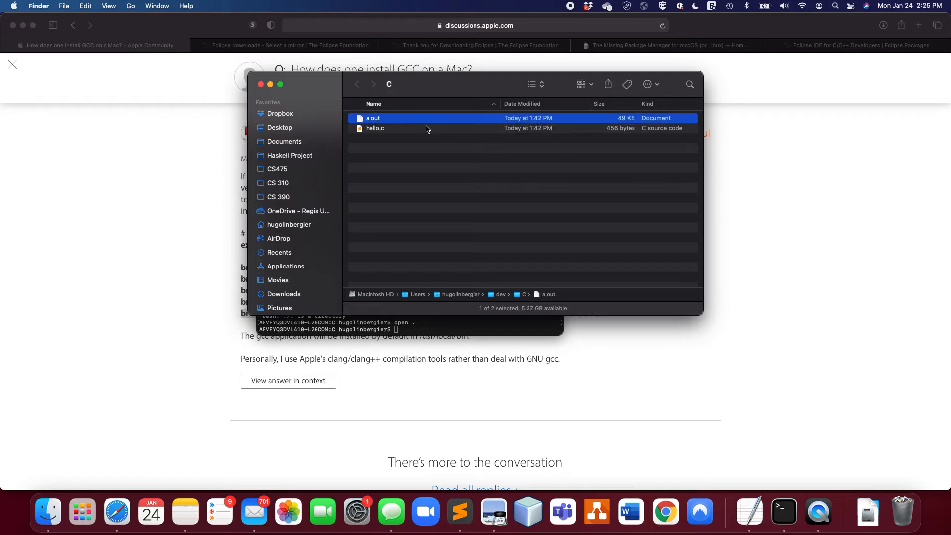
pyautogui.moveTo(426, 80); pyautogui.dragTo(665, 111)
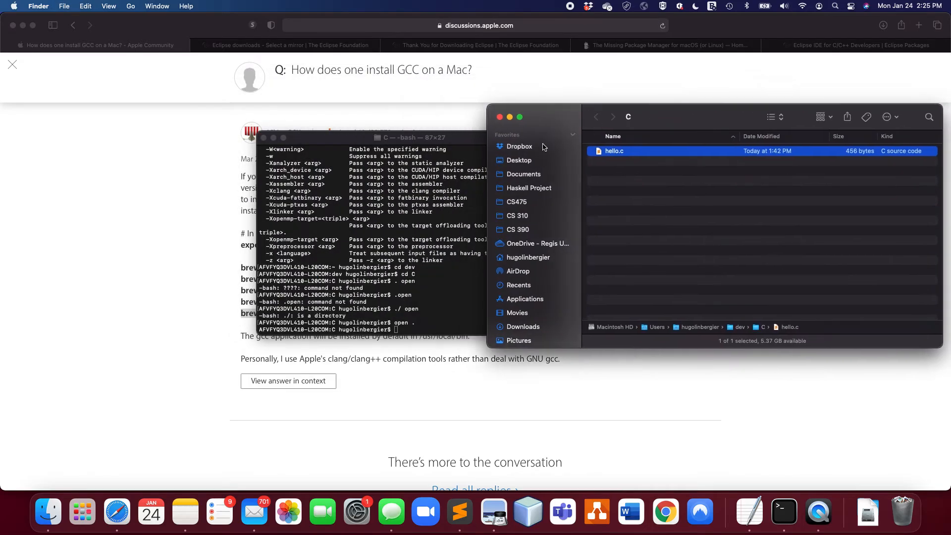
# - Open hello.c from the C folder in Sublime Text, move the editor window, and highlight the program's code for review
pyautogui.doubleClick(614, 152)
pyautogui.click(361, 22)
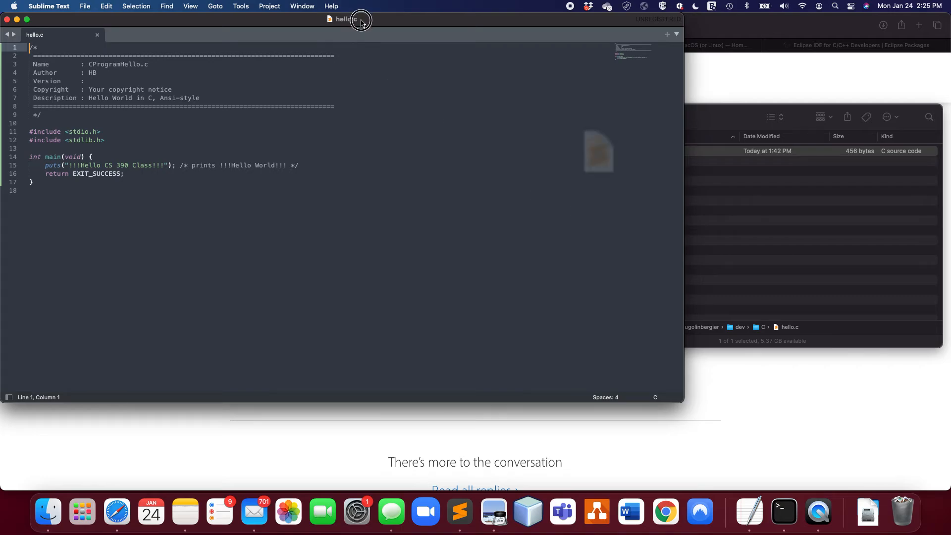
pyautogui.moveTo(361, 22); pyautogui.dragTo(523, 66)
pyautogui.moveTo(299, 250); pyautogui.dragTo(182, 101)
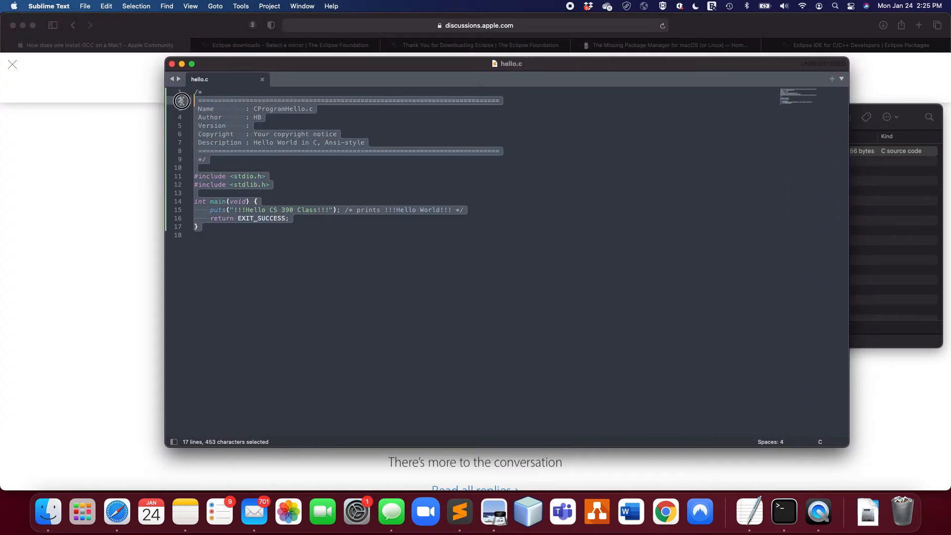
pyautogui.click(208, 235)
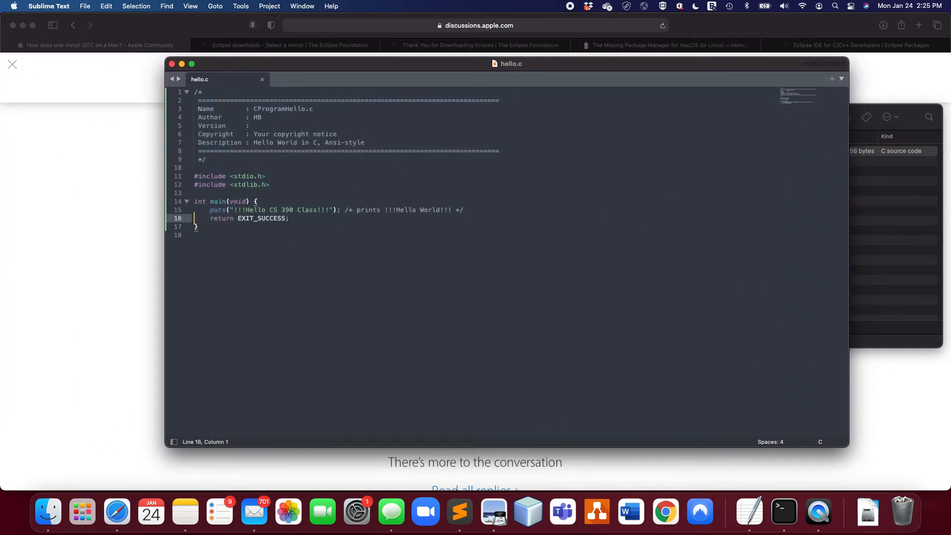
# - Replace "CS 390 Class" with "World" in the puts message on line 15 of hello.c
pyautogui.click(266, 210)
pyautogui.moveTo(270, 210); pyautogui.dragTo(317, 210)
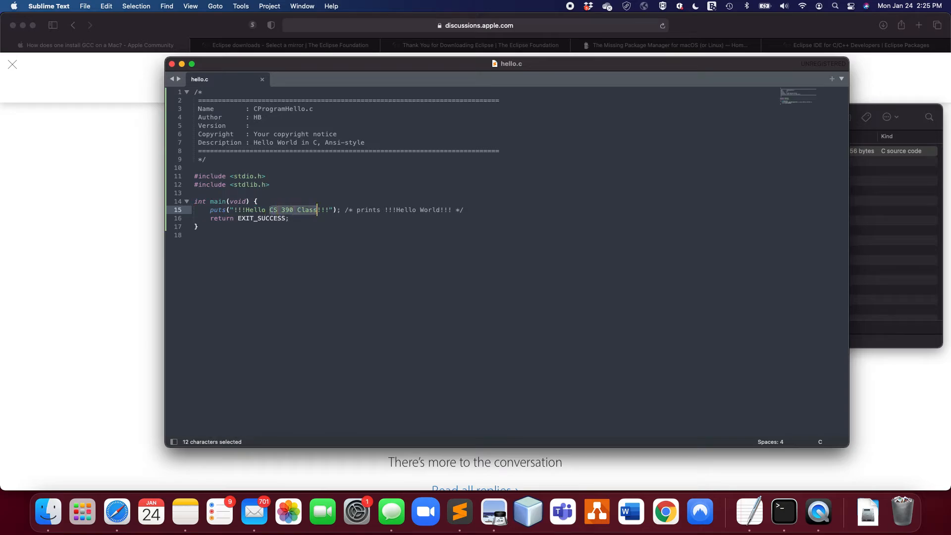
pyautogui.write('World')
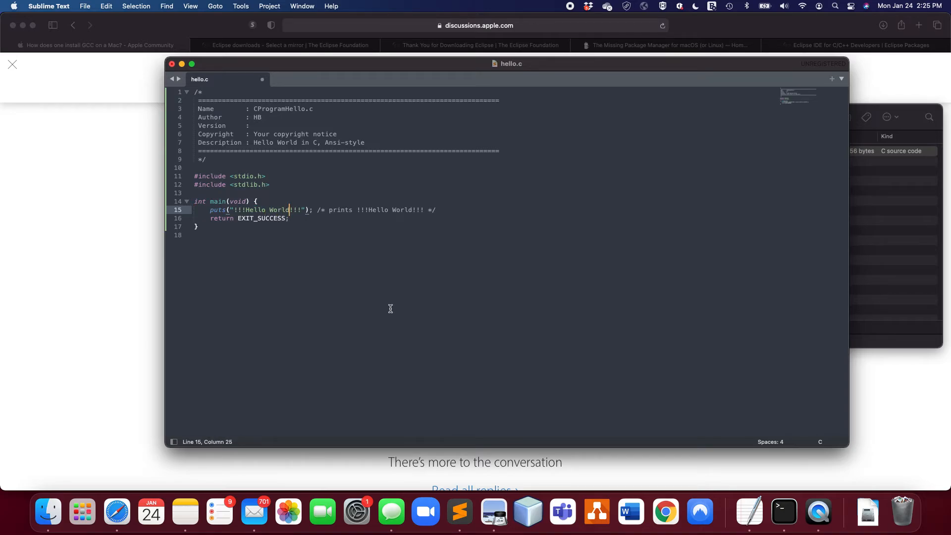
# - Save hello.c and move the editor window aside to uncover more of the C folder window
pyautogui.press('super+s')
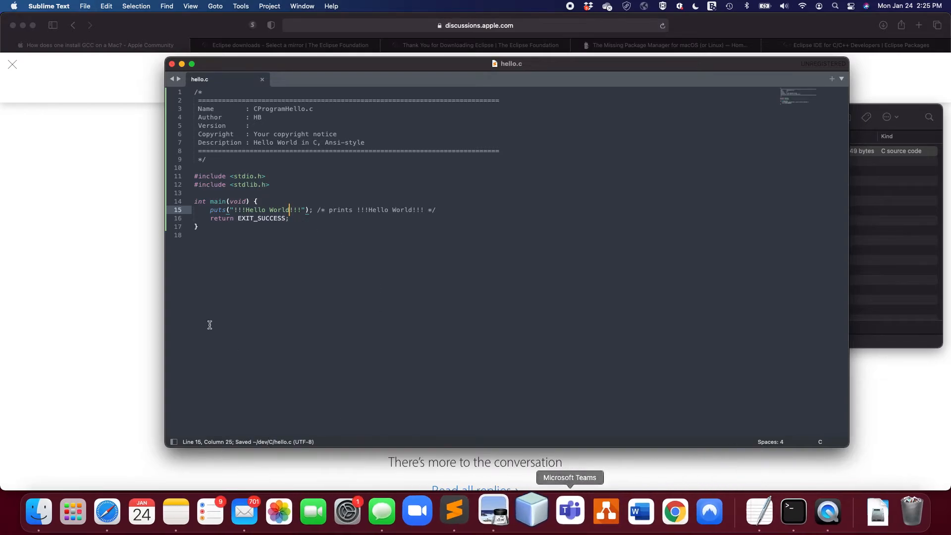
pyautogui.click(292, 218)
pyautogui.click(285, 295)
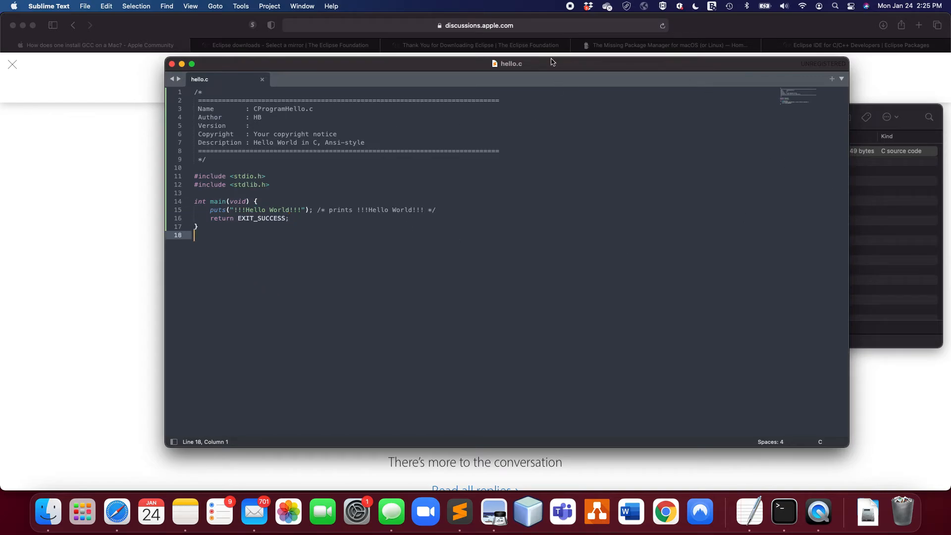
pyautogui.moveTo(537, 63); pyautogui.dragTo(458, 67)
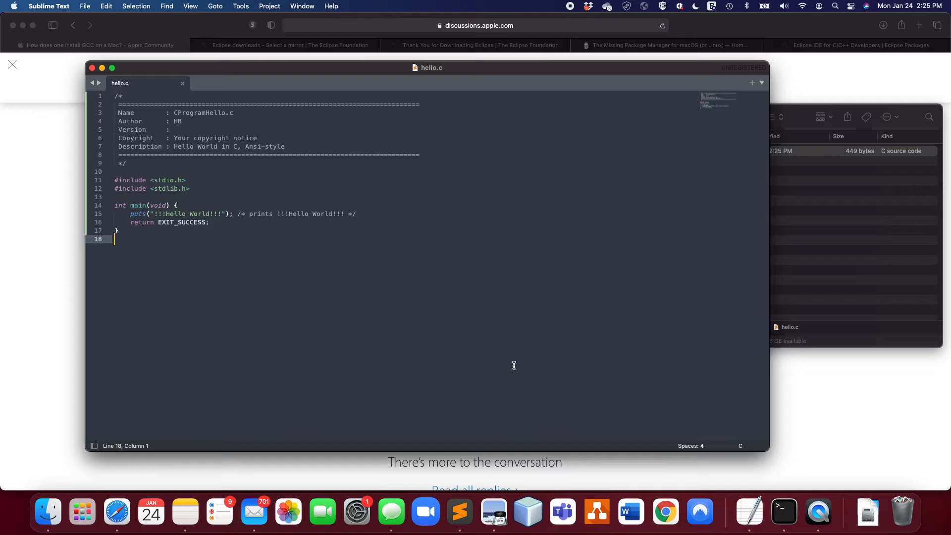
# - Bring the C folder window forward, save hello.c again in Sublime Text, and decline the licence purchase offer
pyautogui.click(741, 446)
pyautogui.click(674, 394)
pyautogui.click(838, 207)
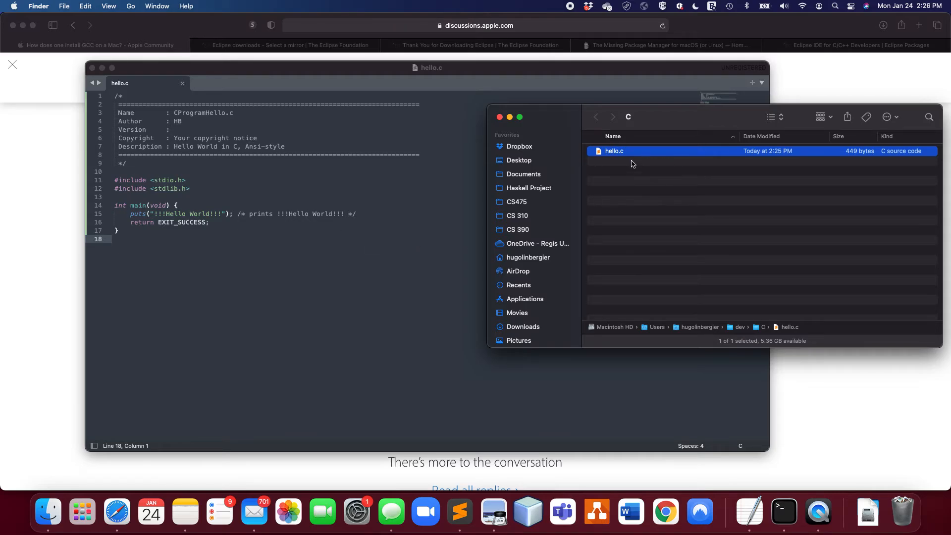
pyautogui.click(198, 263)
pyautogui.press('super+s')
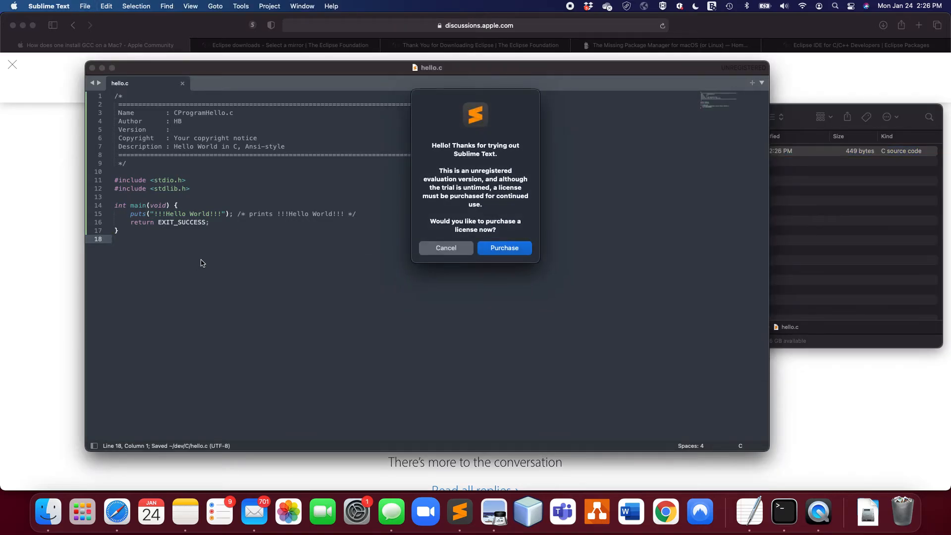
pyautogui.click(465, 252)
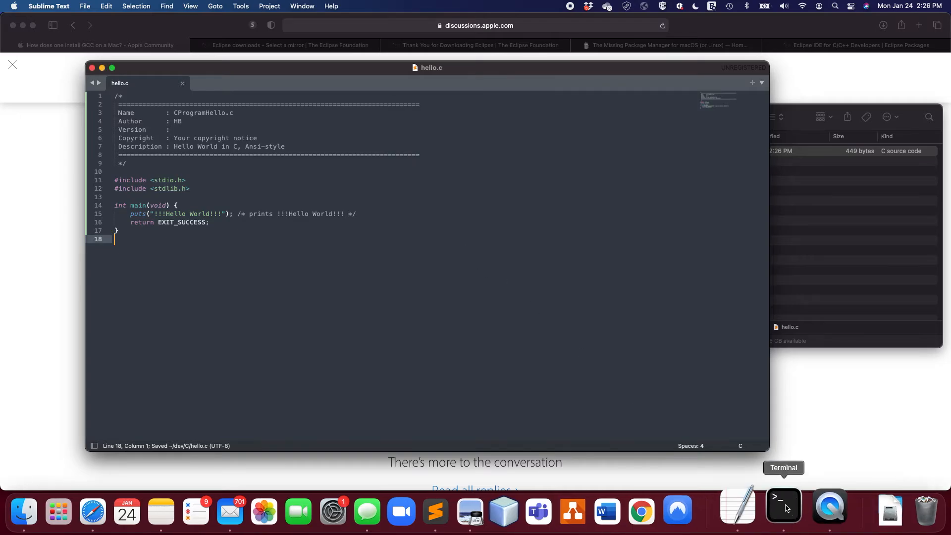
# - Switch to Terminal and compile the program with gcc hello.c
pyautogui.click(784, 511)
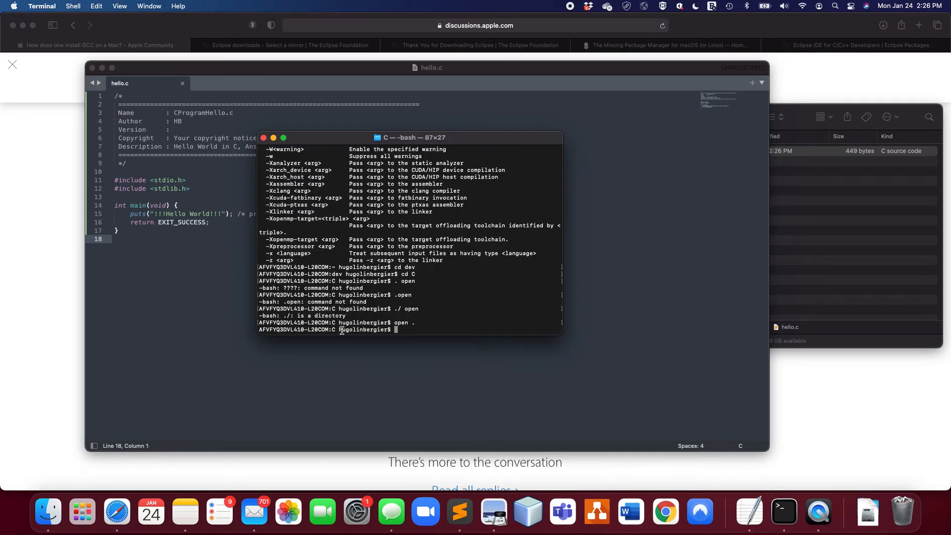
pyautogui.moveTo(333, 329); pyautogui.dragTo(357, 329)
pyautogui.click(356, 329)
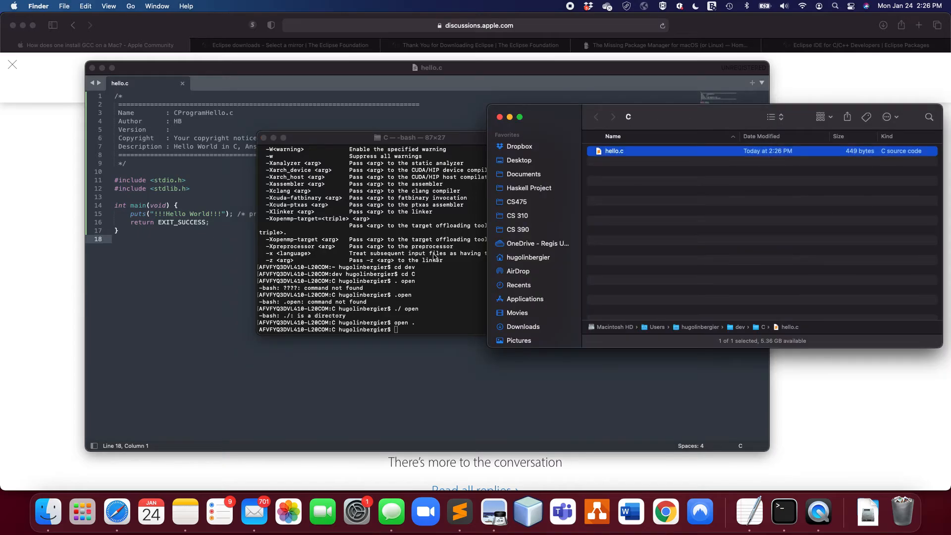
pyautogui.click(402, 331)
pyautogui.write('g')
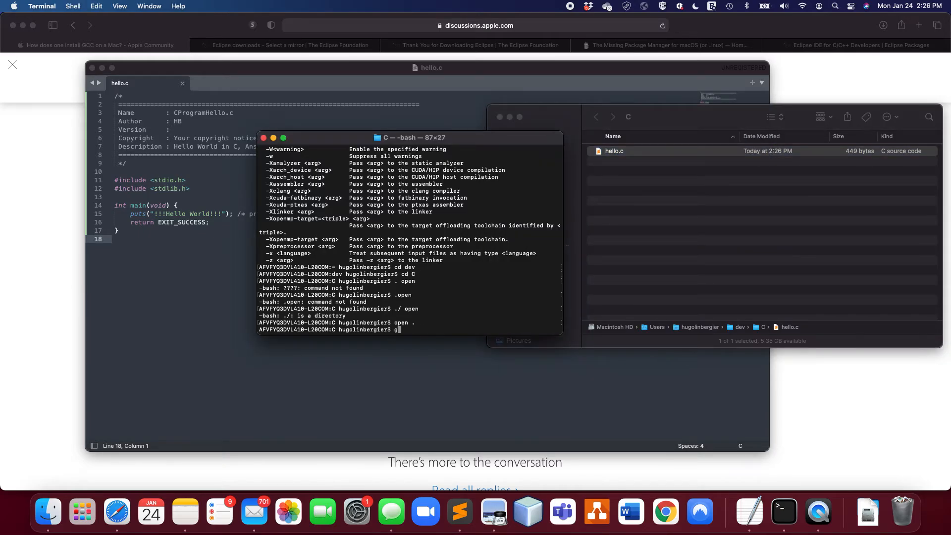
pyautogui.write('cc hello.c')
pyautogui.press('Return')
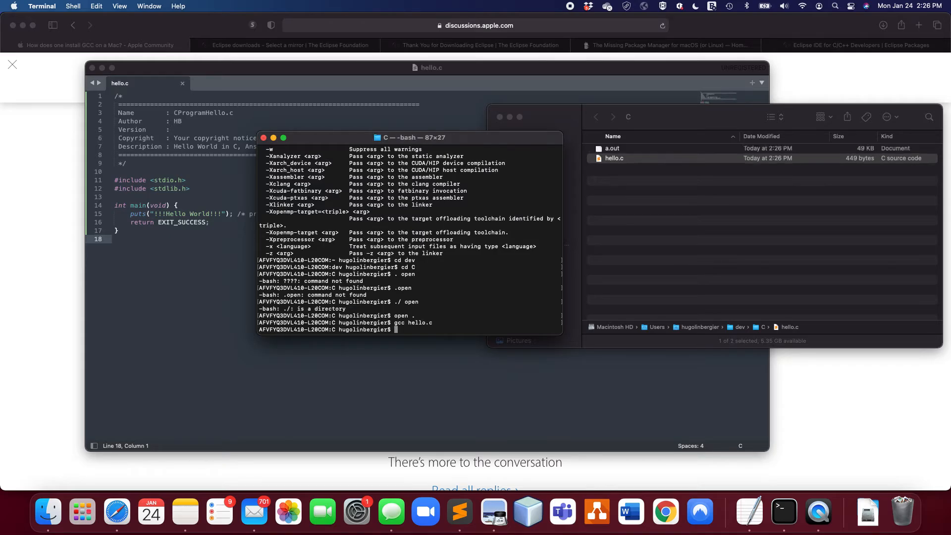
# - Select a.out in the C folder, then run it from Terminal with ./a.out
pyautogui.click(616, 163)
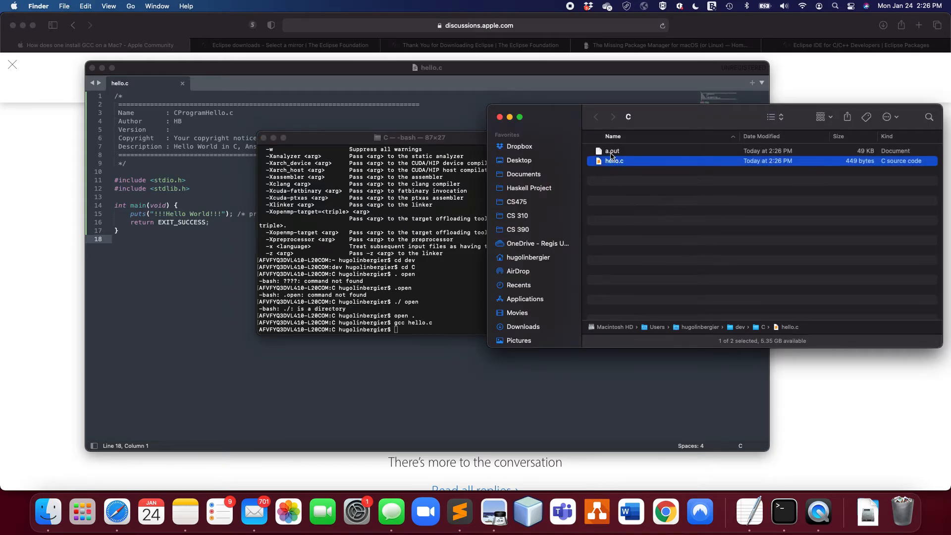
pyautogui.click(611, 153)
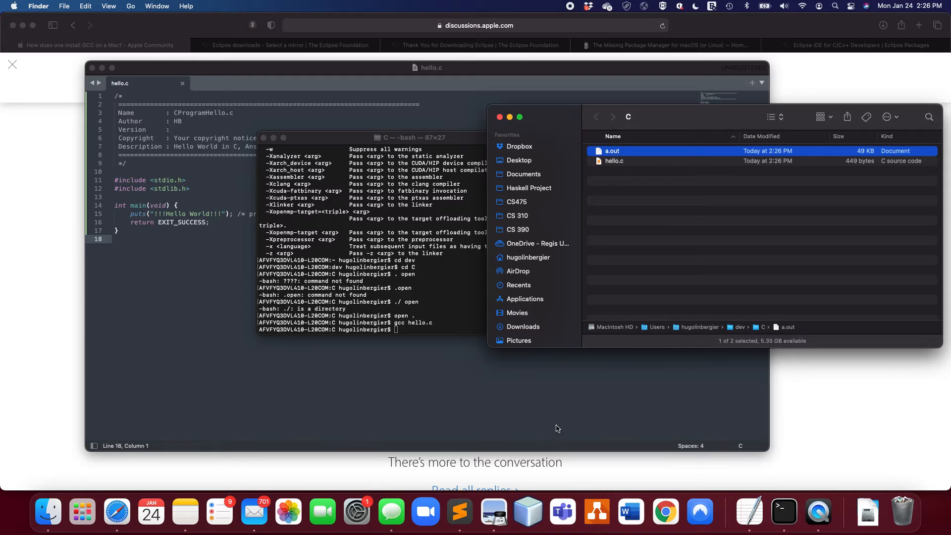
pyautogui.click(559, 408)
pyautogui.click(785, 511)
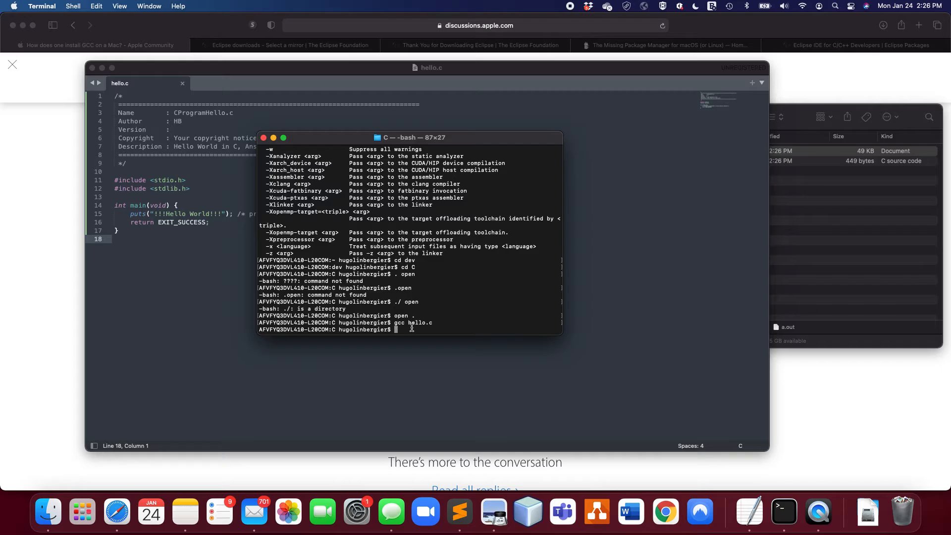
pyautogui.write('./a.out')
pyautogui.press('Return')
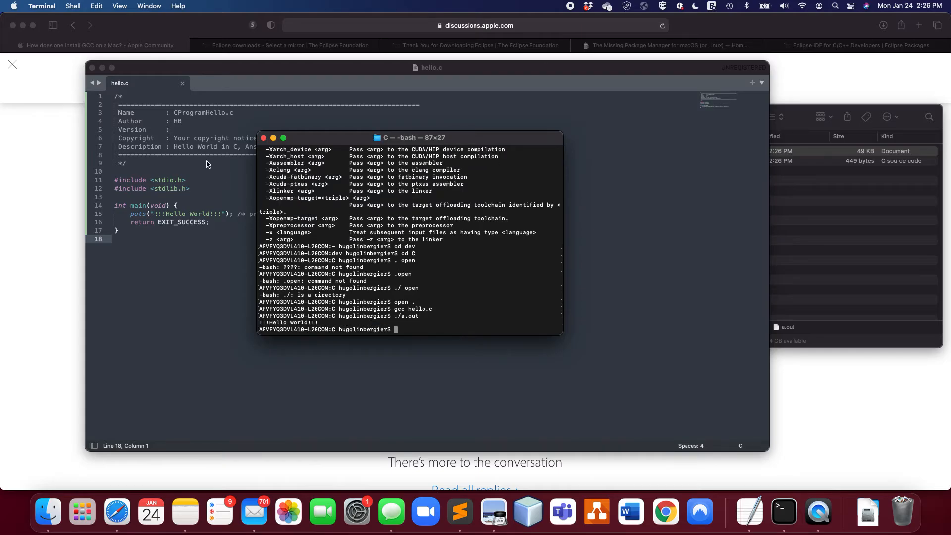
# - Replace "World" with "CS 390" in the puts message on line 15 of hello.c and save the file
pyautogui.click(214, 215)
pyautogui.click(210, 215)
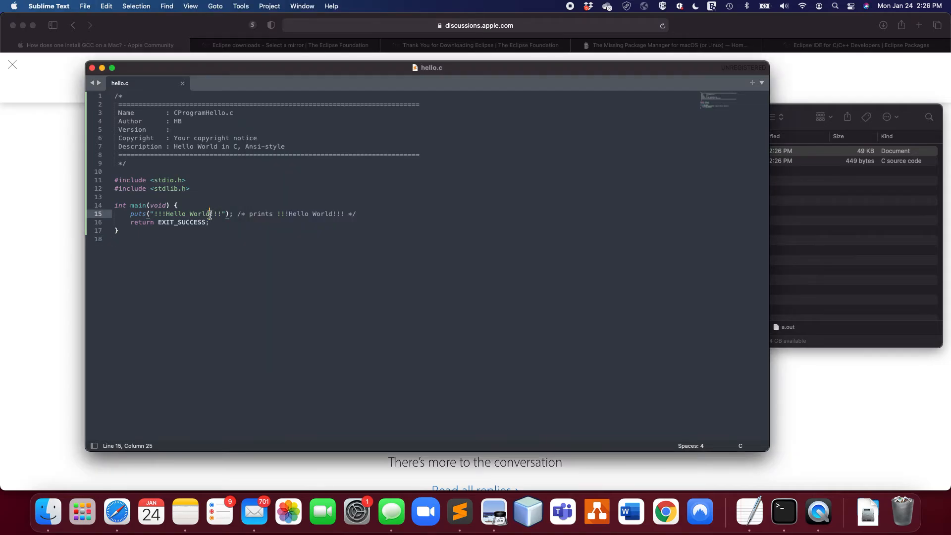
pyautogui.moveTo(210, 215); pyautogui.dragTo(189, 215)
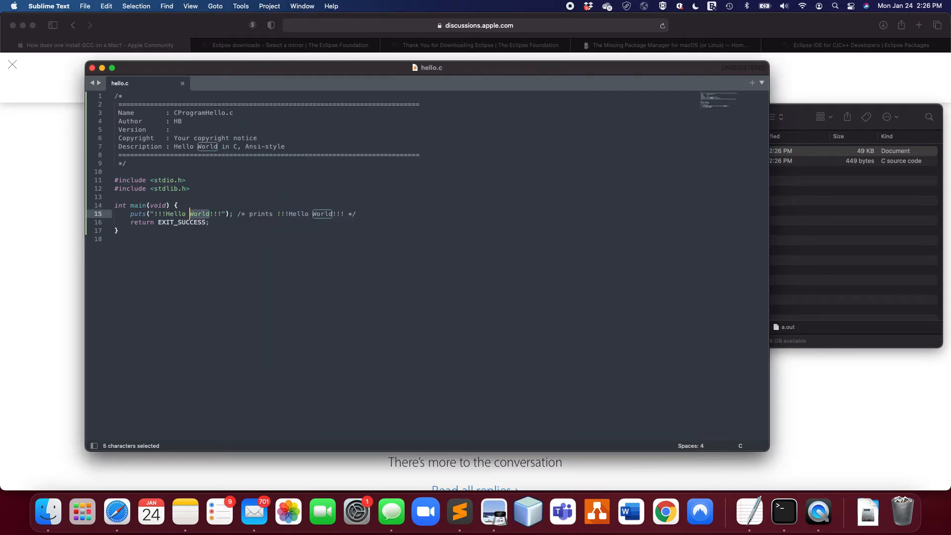
pyautogui.write('CS 390')
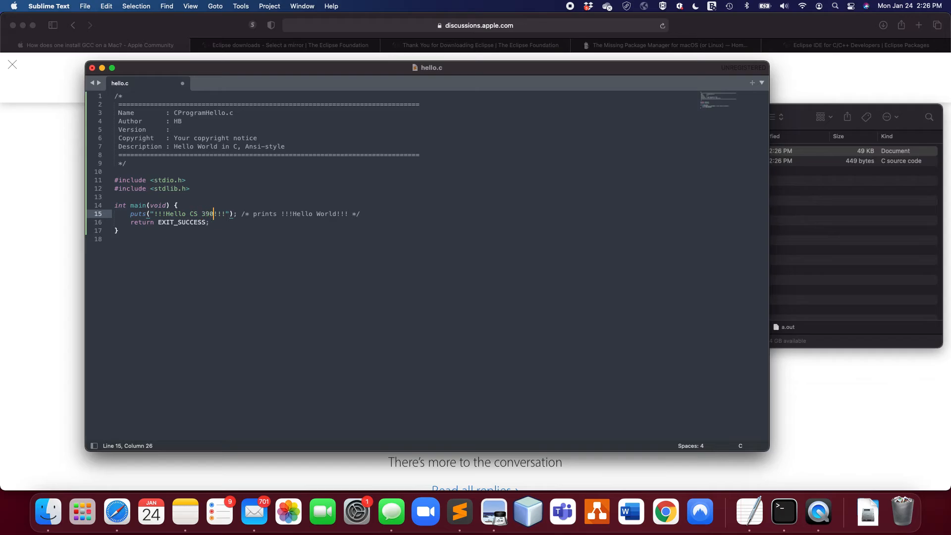
pyautogui.press('super+s')
# - Run ./a.out again in Terminal without recompiling hello.c
pyautogui.press('super+Tab')
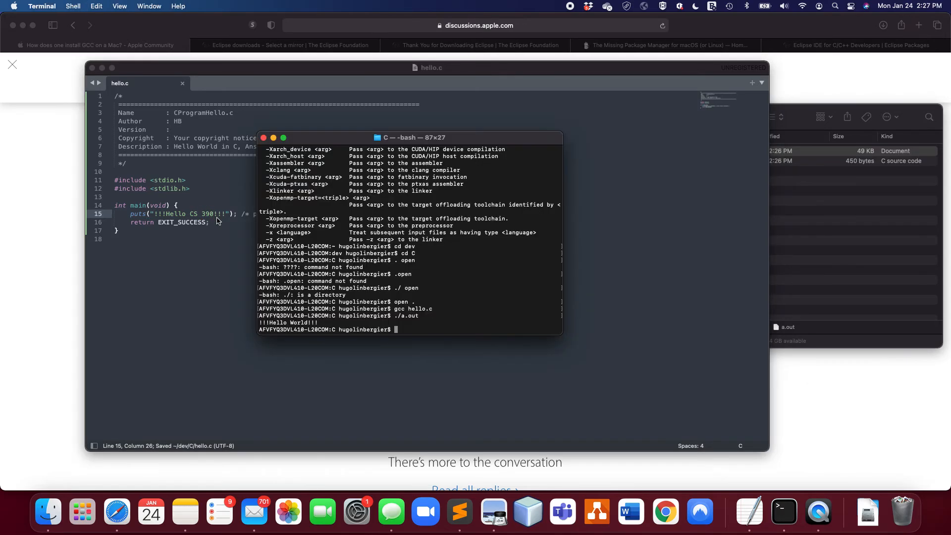
pyautogui.press('Up')
pyautogui.press('Return')
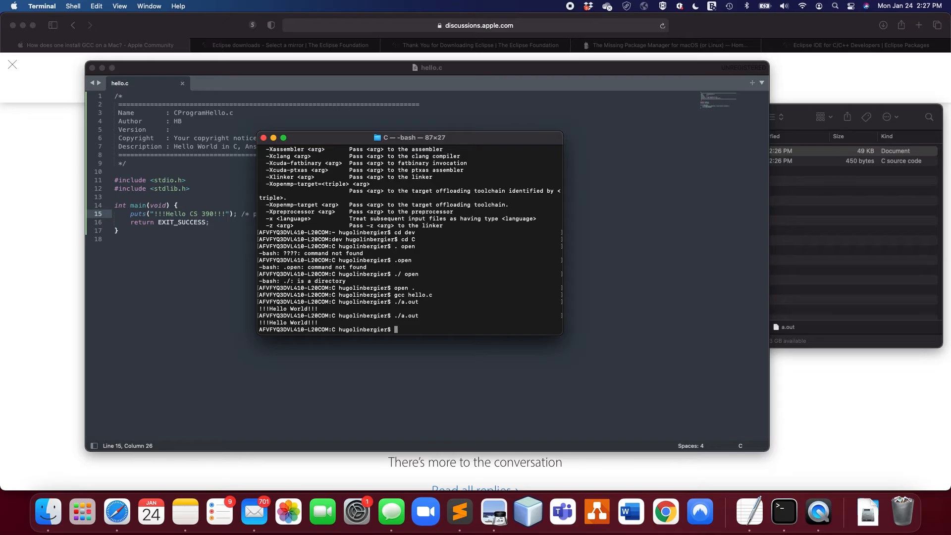
# - Recompile the edited source with gcc hello.c and run ./a.out
pyautogui.press('Up')
pyautogui.press('Return')
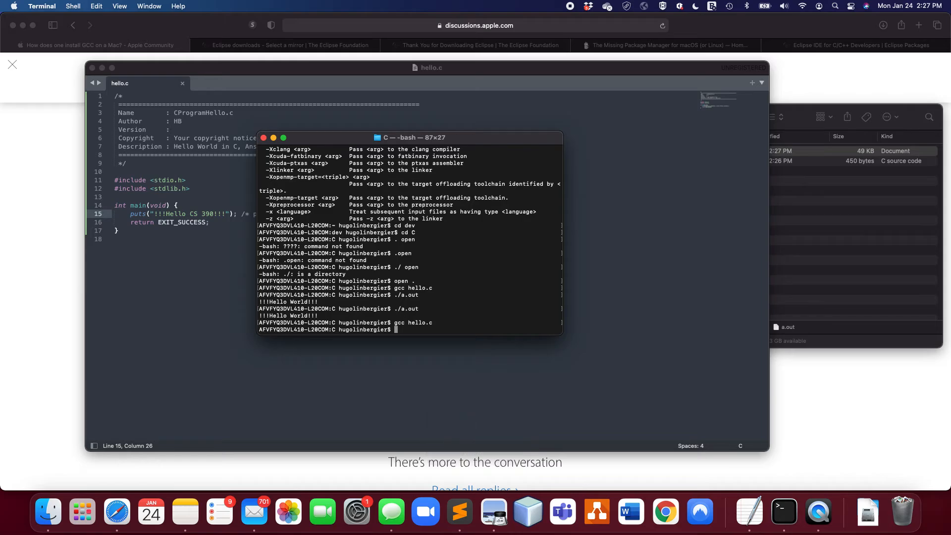
pyautogui.write('./a.out')
pyautogui.press('Return')
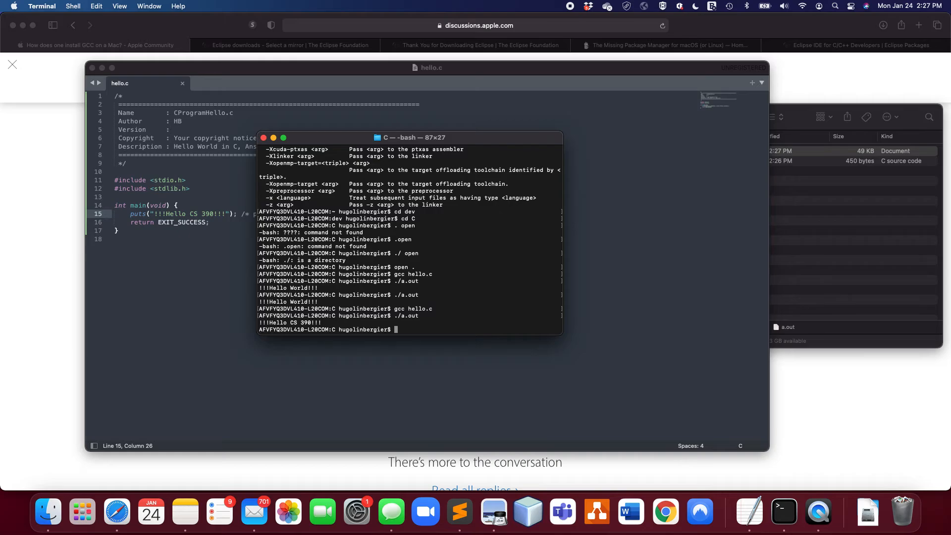
# - Introduce a syntax error in hello.c by removing the final n from return on line 16, and save the file
pyautogui.click(217, 218)
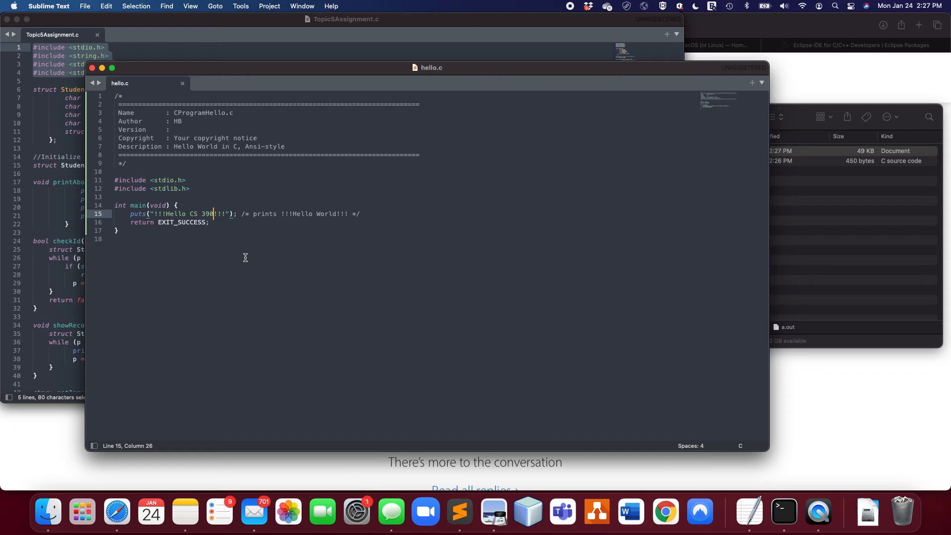
pyautogui.click(155, 222)
pyautogui.press('BackSpace')
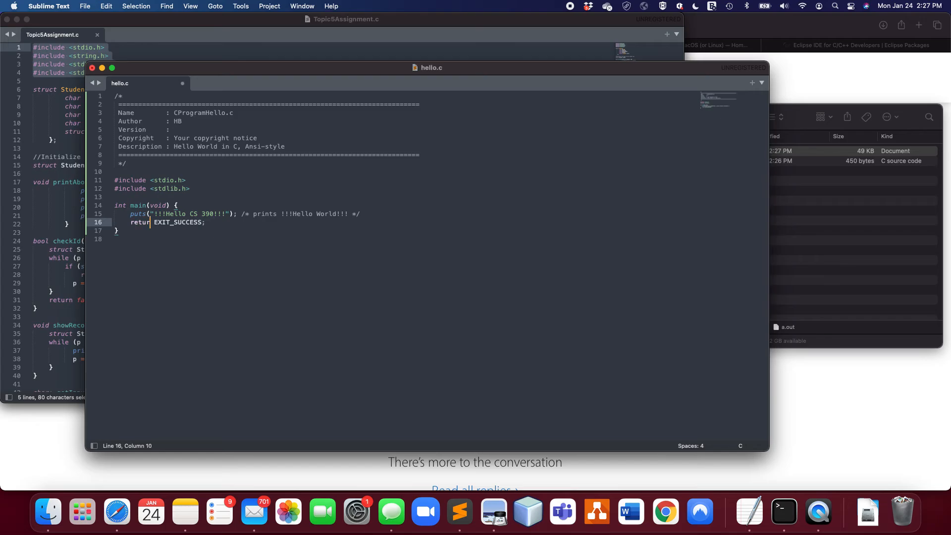
pyautogui.press('super+s')
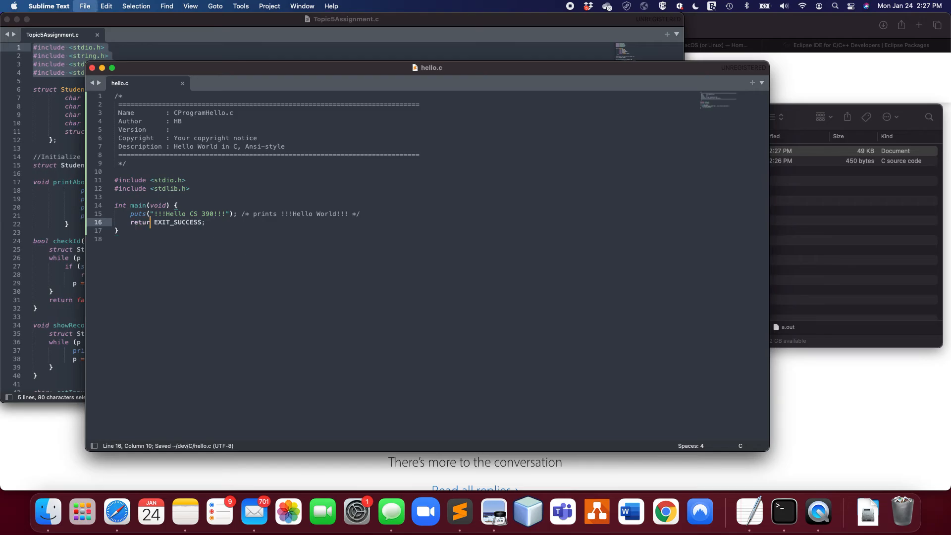
# - Try to compile the deliberately broken source in Terminal with gcc hello.c
pyautogui.press('super+Tab')
pyautogui.press('Up')
pyautogui.press('Up')
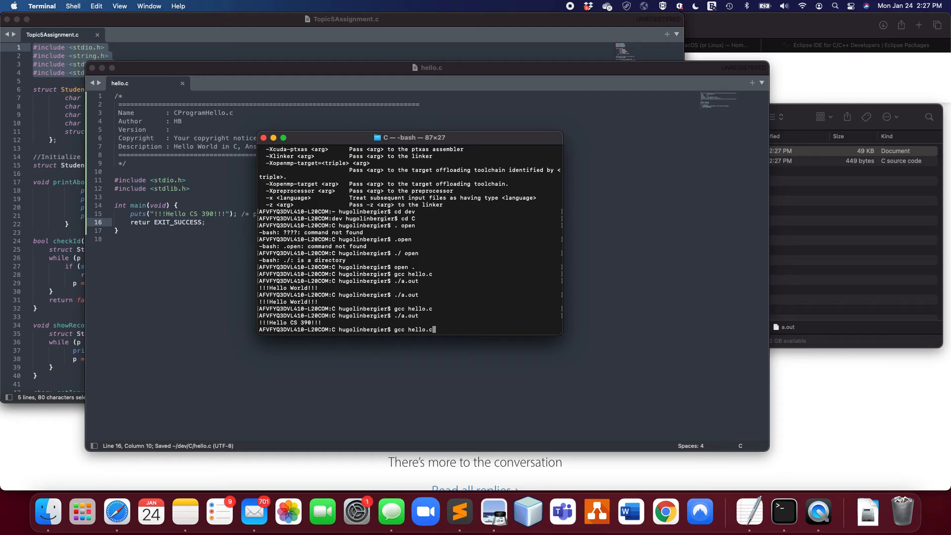
pyautogui.press('Return')
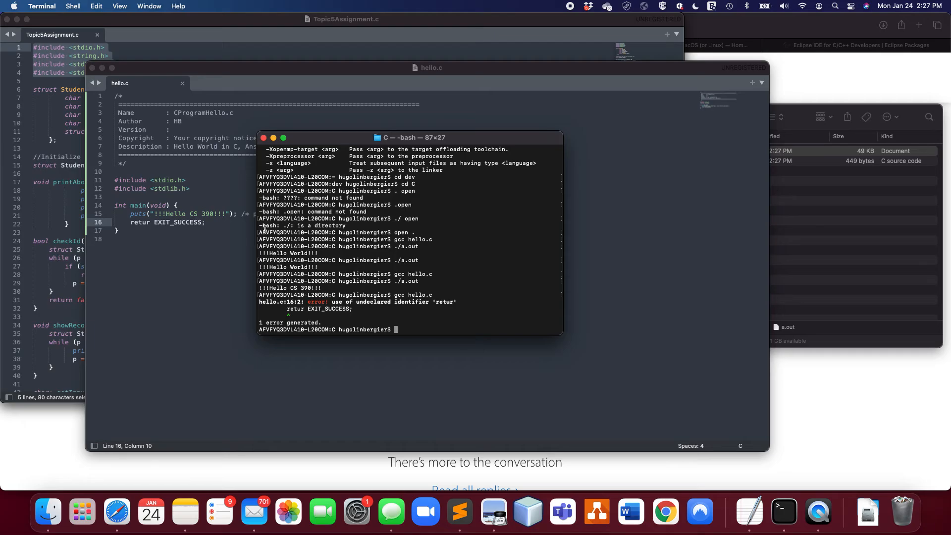
# - Delete a.out from the C folder and run gcc hello.c again in Terminal
pyautogui.click(861, 202)
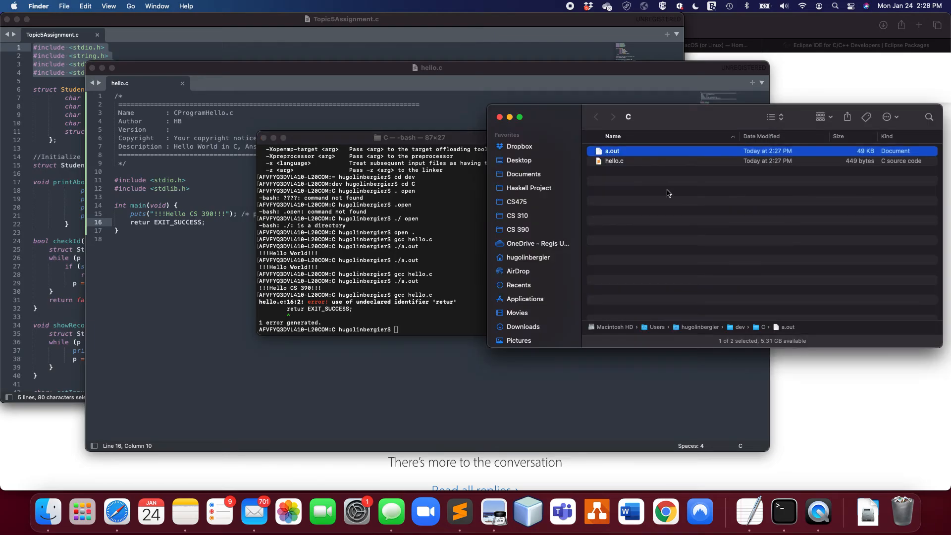
pyautogui.press('super+BackSpace')
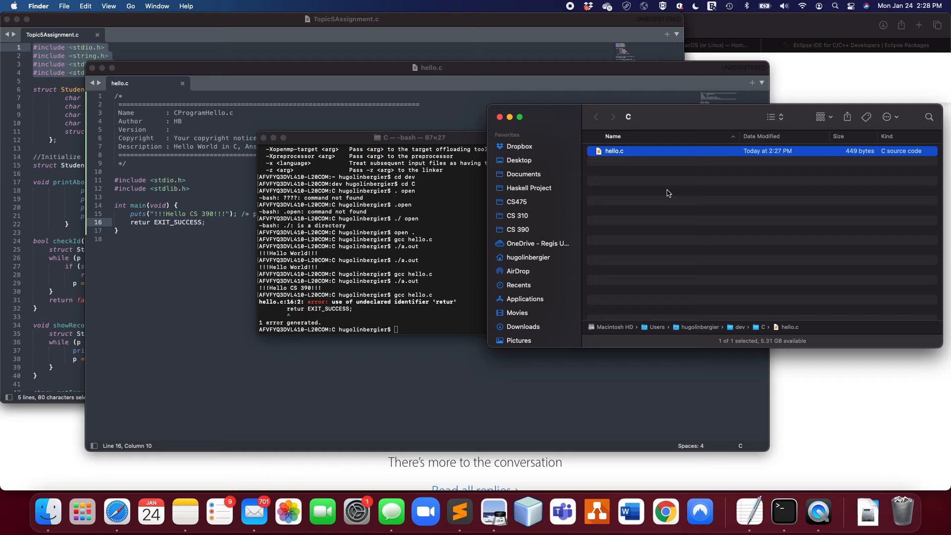
pyautogui.click(413, 318)
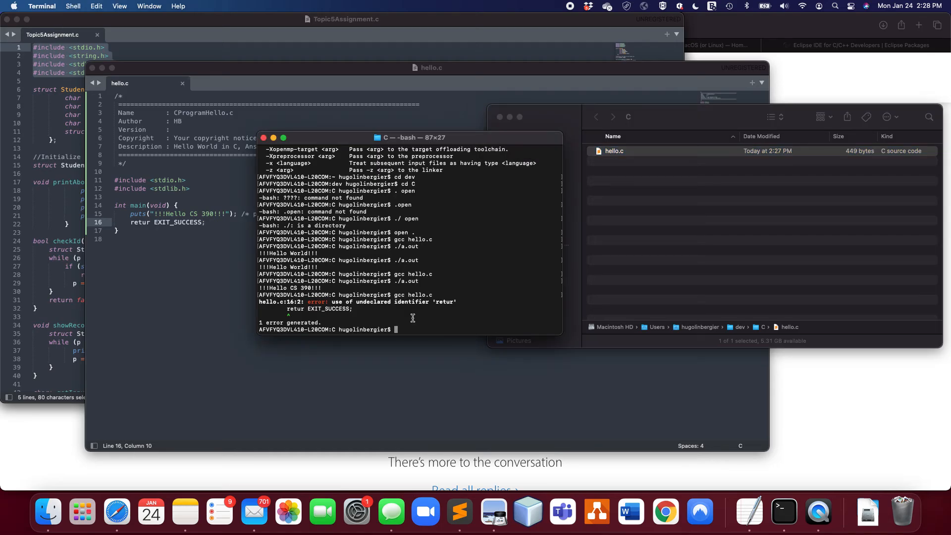
pyautogui.press('Up')
pyautogui.press('Return')
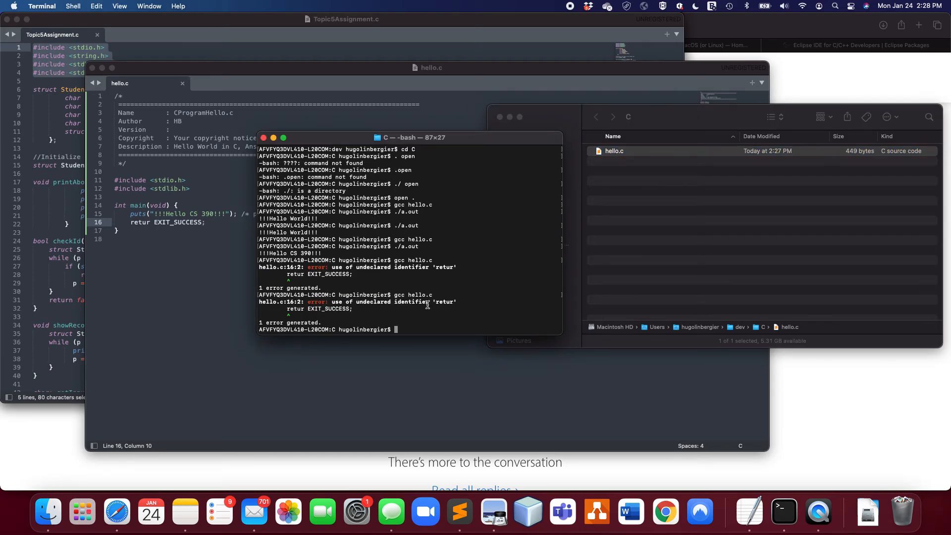
# - Check the C folder for a newly compiled a.out and return to the compiler output in Terminal
pyautogui.click(653, 192)
pyautogui.press('super+Tab')
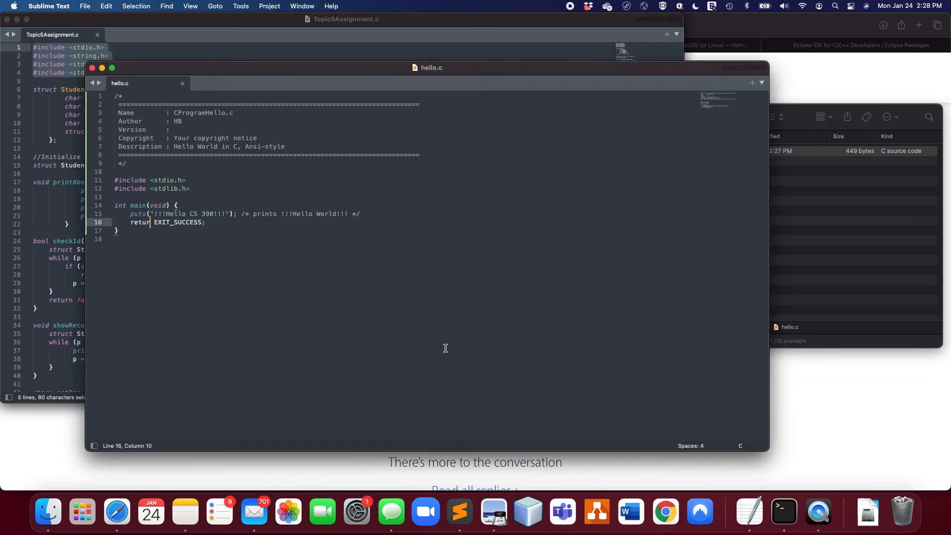
pyautogui.press('super+Tab')
pyautogui.press('super+Tab')
pyautogui.press('super+Tab')
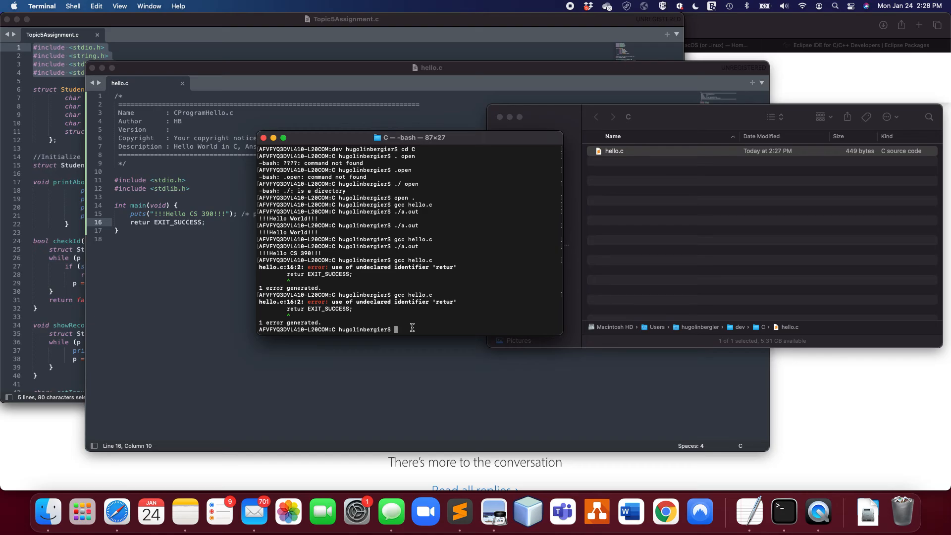
# - Restore the missing n in return on line 16 of hello.c and save the file
pyautogui.click(149, 222)
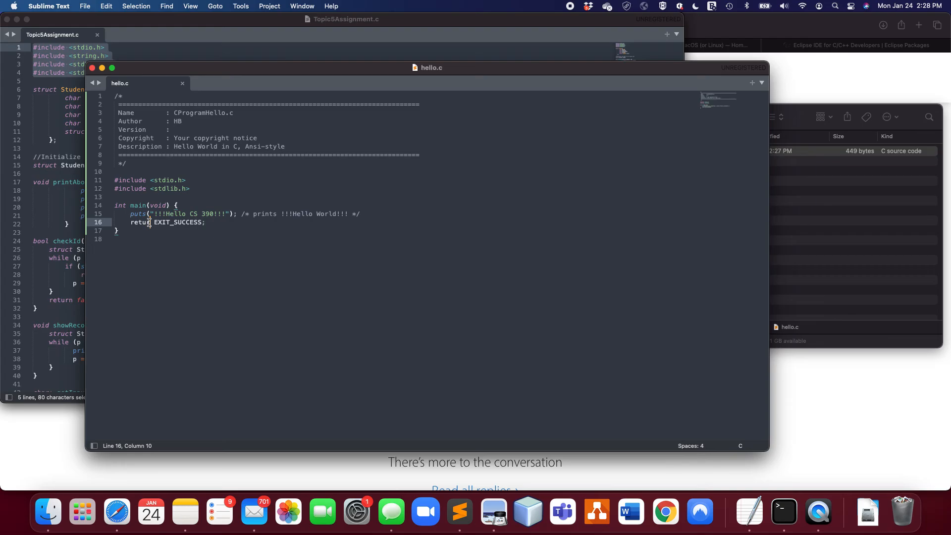
pyautogui.write('n')
pyautogui.press('Up')
pyautogui.press('Up')
pyautogui.press('Down')
pyautogui.press('super+s')
pyautogui.press('Left')
pyautogui.press('Left')
pyautogui.press('Left')
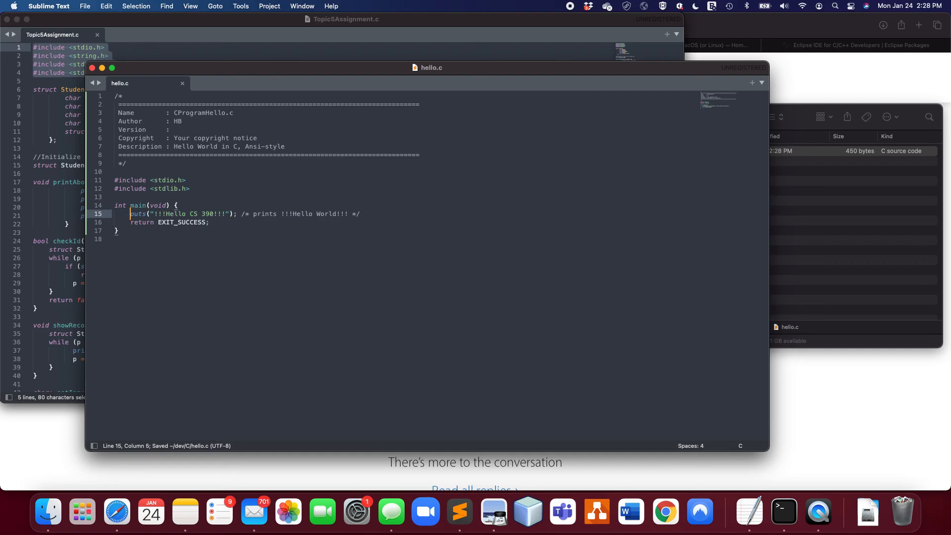
pyautogui.press('Down')
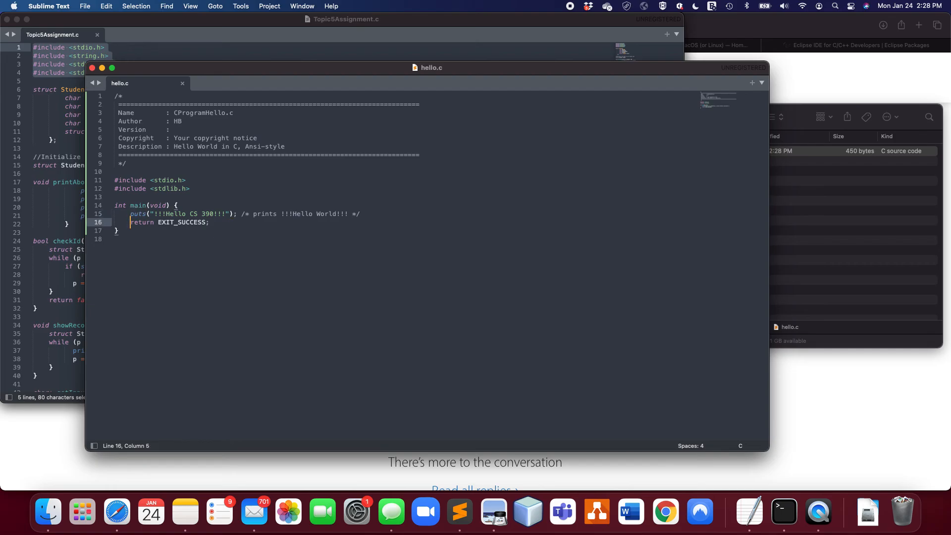
# - Add the line if (1>0) then {}; below the return statement in hello.c and save the file
pyautogui.press('super+Right')
pyautogui.press('Return')
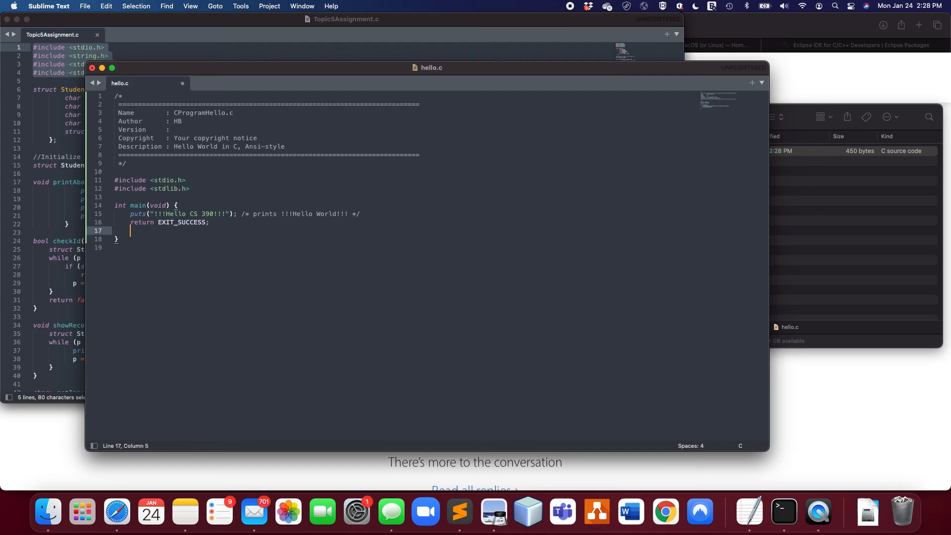
pyautogui.write('if 1>0 then')
pyautogui.click(142, 231)
pyautogui.write('(')
pyautogui.press('Right')
pyautogui.press('Right')
pyautogui.press('Right')
pyautogui.write(')')
pyautogui.press('End')
pyautogui.write('{};')
pyautogui.press('super+s')
# - Try to compile the source containing the if-then line in Terminal with gcc hello.c
pyautogui.press('super+Tab')
pyautogui.press('Up')
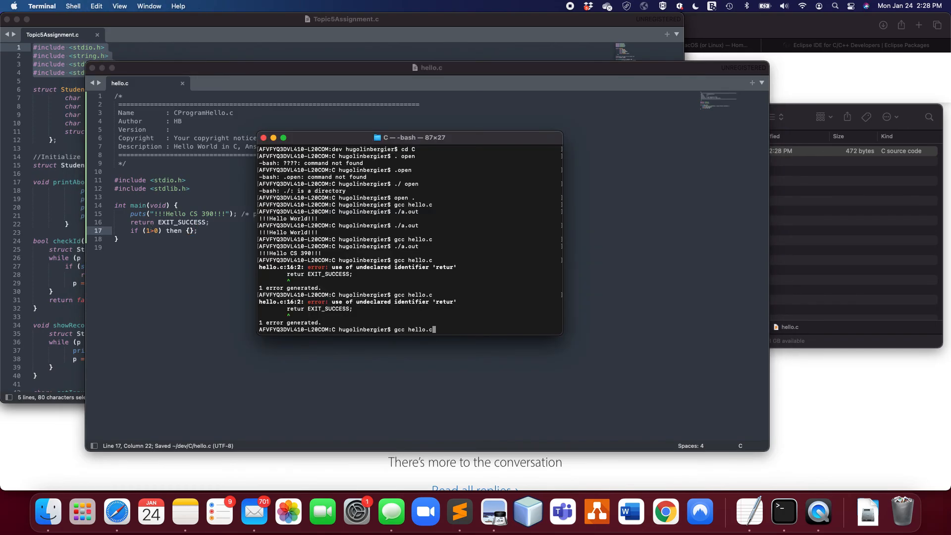
pyautogui.press('Return')
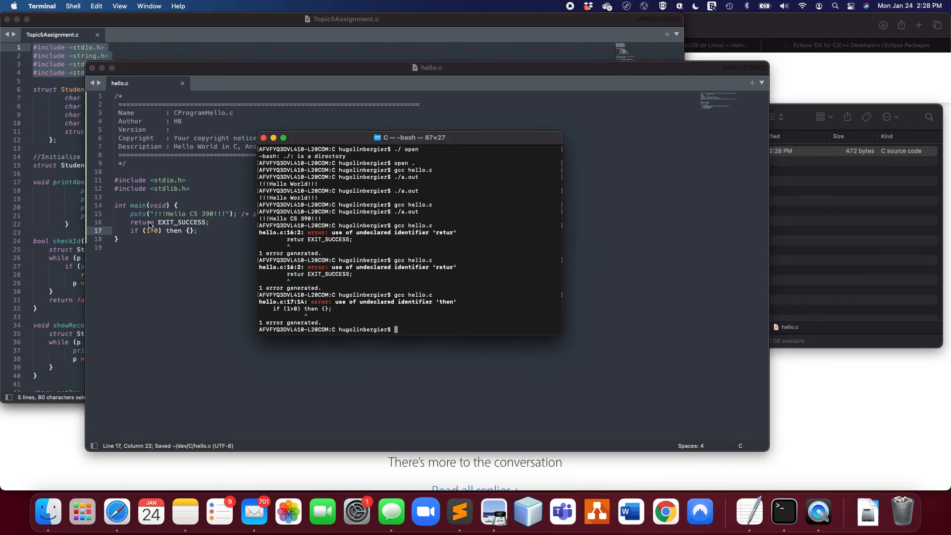
# - Remove the word then from the if statement on line 17 of hello.c in Sublime Text and save the file
pyautogui.press('super+Tab')
pyautogui.press('Left')
pyautogui.press('Left')
pyautogui.press('Left')
pyautogui.press('Left')
pyautogui.press('BackSpace')
pyautogui.press('BackSpace')
pyautogui.press('BackSpace')
pyautogui.press('BackSpace')
pyautogui.press('BackSpace')
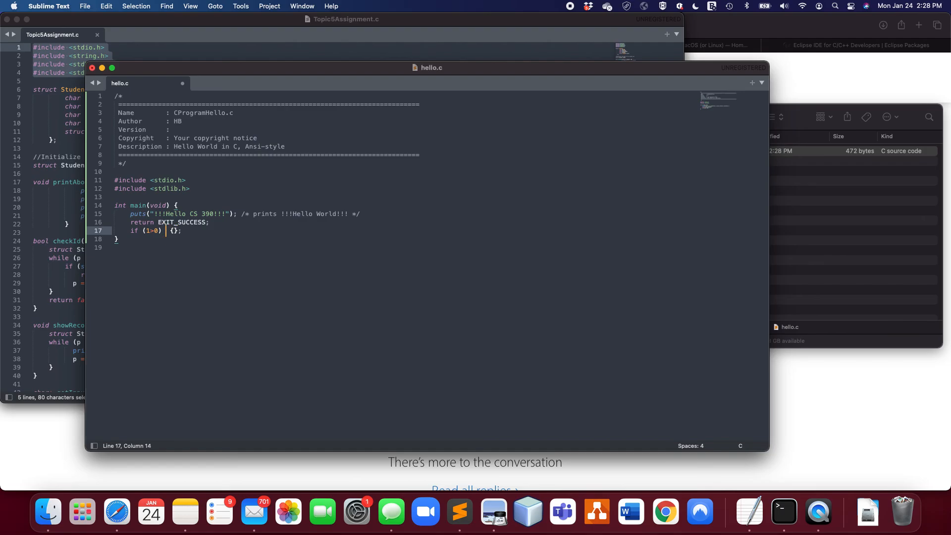
pyautogui.press('super+s')
# - Compile the corrected source again in Terminal with gcc hello.c
pyautogui.press('super+Tab')
pyautogui.press('Up')
pyautogui.press('Return')
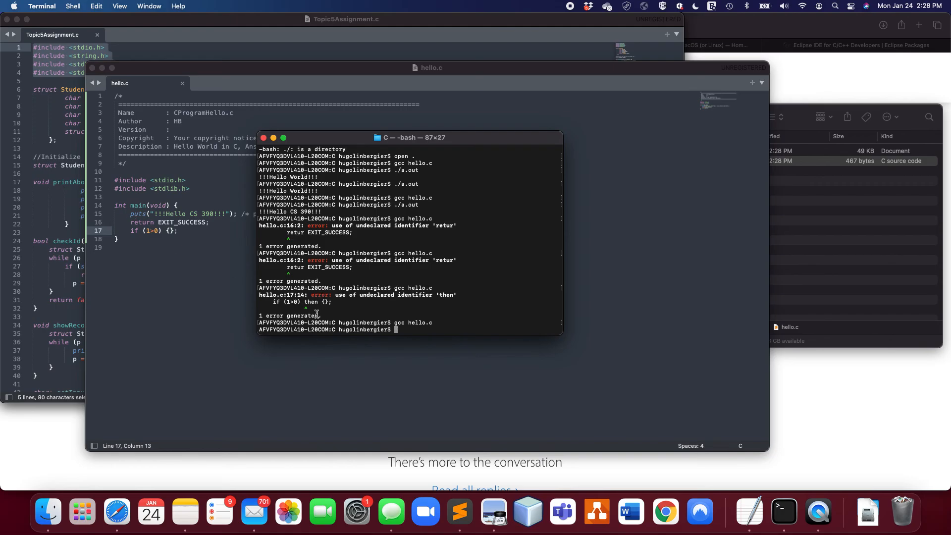
pyautogui.click(204, 225)
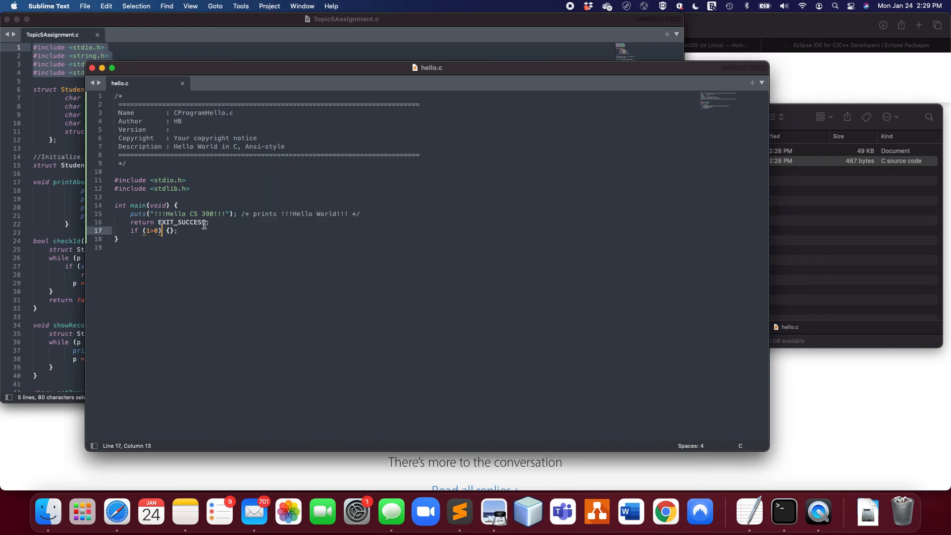
pyautogui.press('super+Tab')
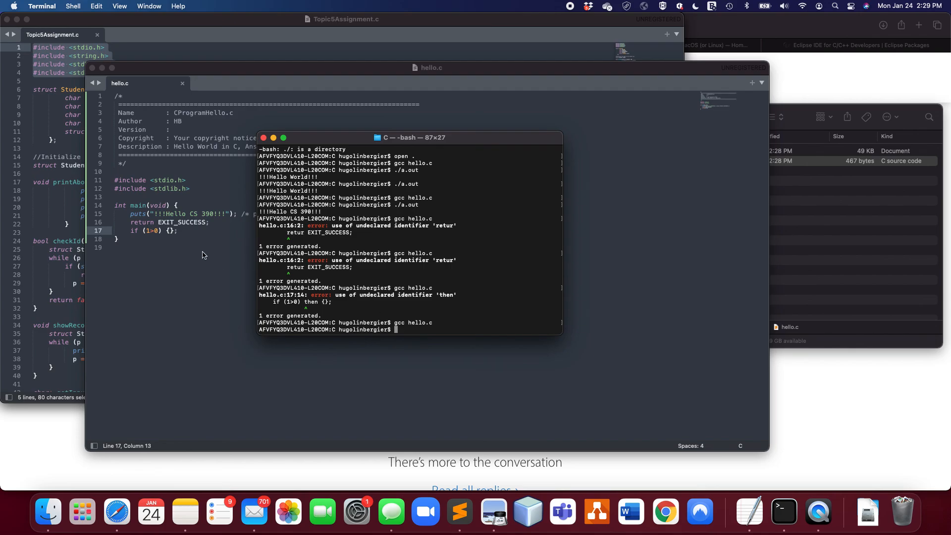
# - Delete the if statement on line 17 of hello.c in Sublime Text, save the file and return to Terminal
pyautogui.click(184, 229)
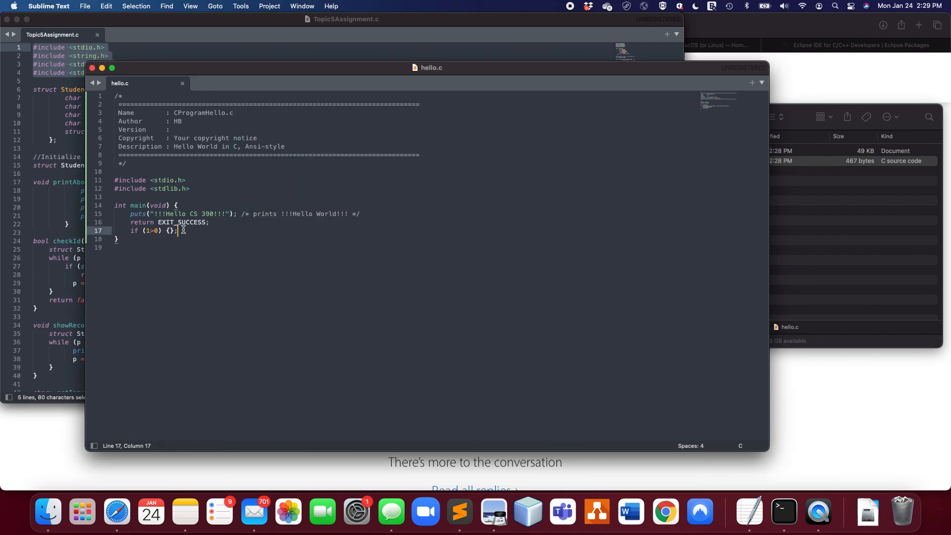
pyautogui.press('super+BackSpace')
pyautogui.press('BackSpace')
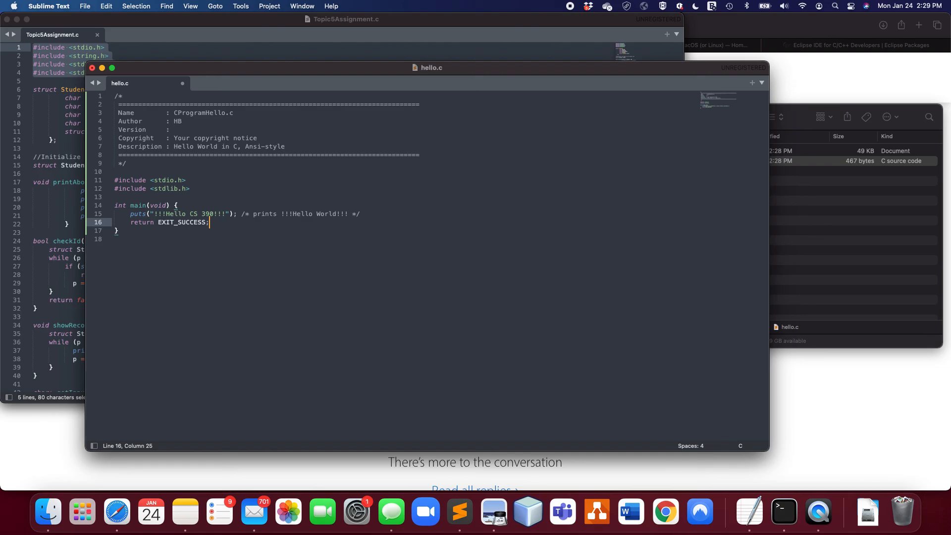
pyautogui.press('super+Tab')
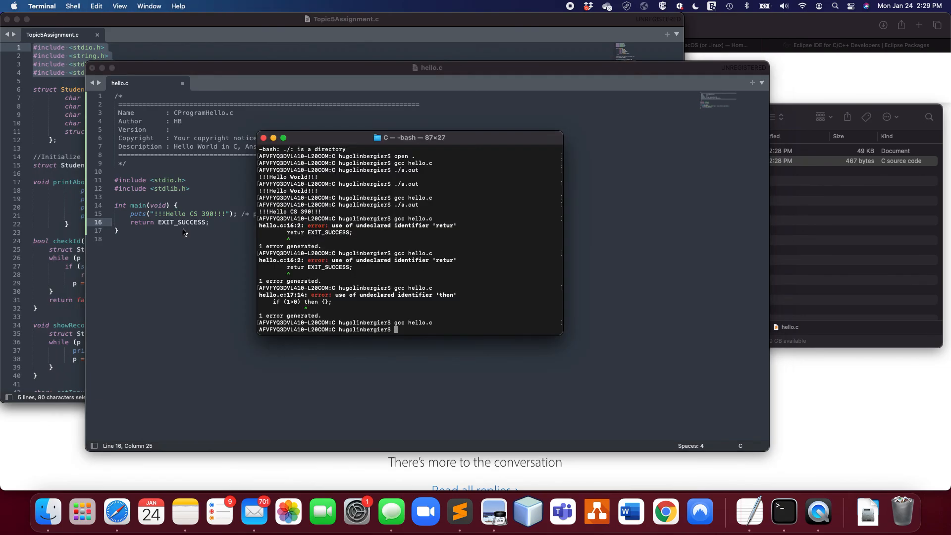
pyautogui.press('super+Tab')
pyautogui.press('super+s')
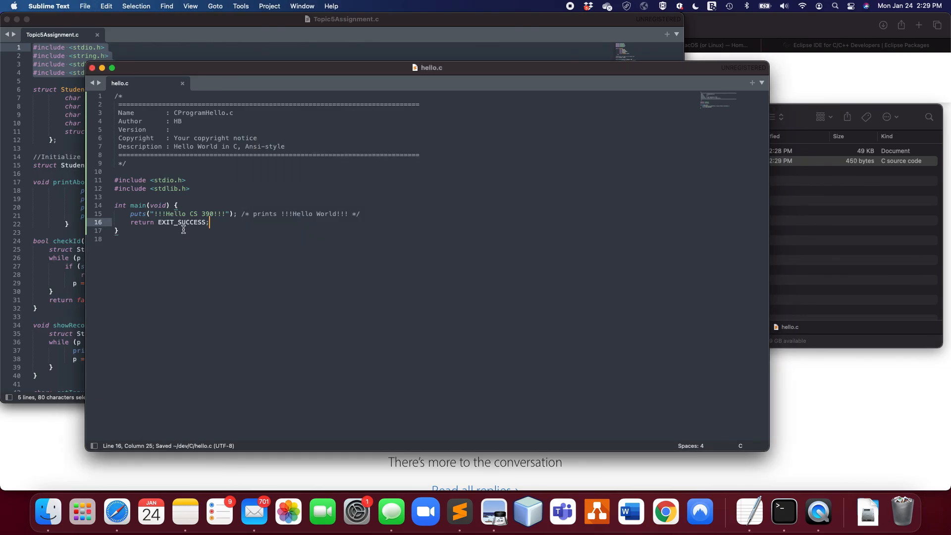
pyautogui.press('super+Tab')
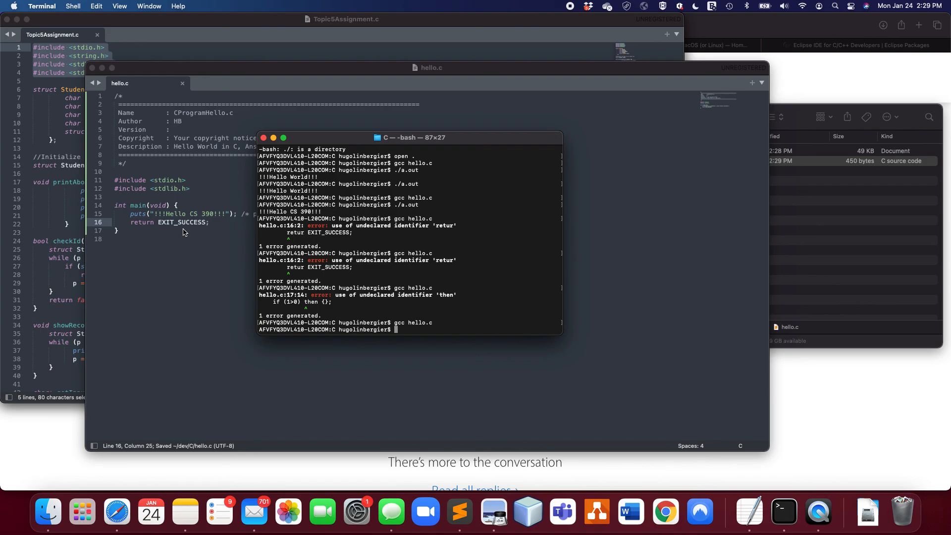